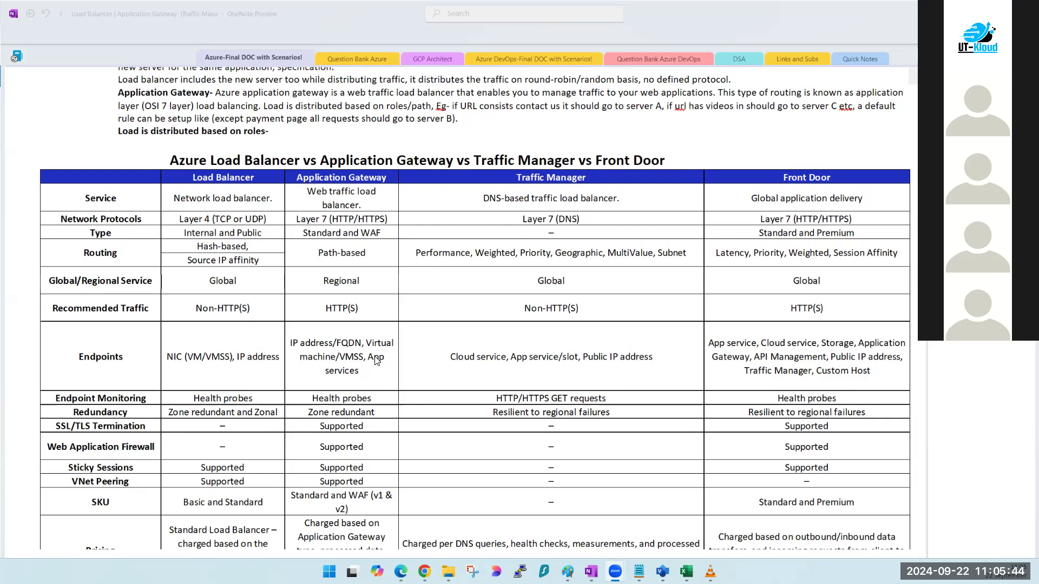
Step: Review the load balancing comparison table in the notes, and switch to the browser to open the Azure portal's Load balancers service
{"action": "scroll", "coordinate": [339, 480], "scroll_direction": "down", "scroll_amount": 2}
{"action": "scroll", "coordinate": [340, 481], "scroll_direction": "down", "scroll_amount": 1}
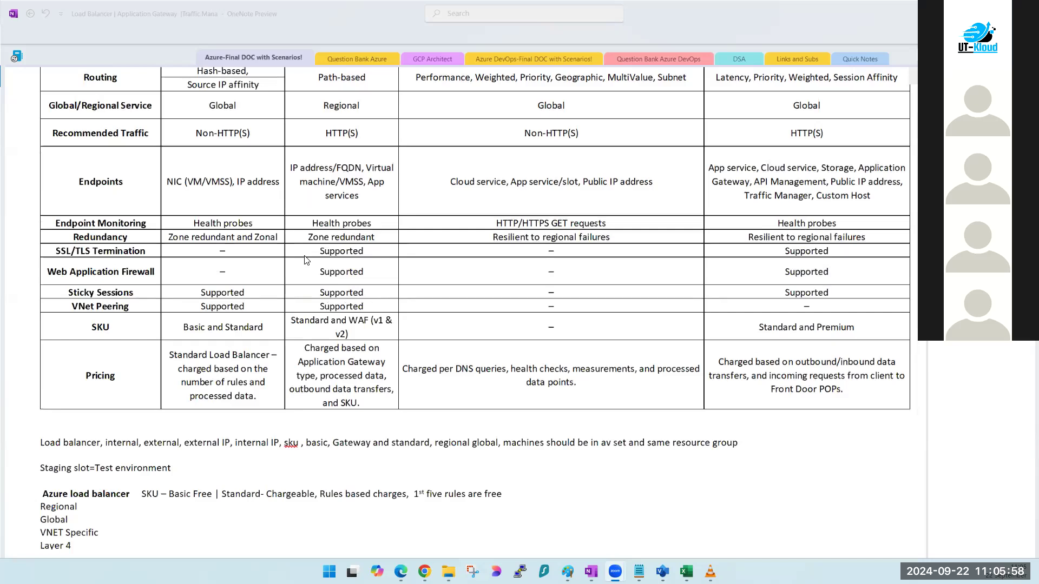
{"action": "key", "text": "alt+Tab"}
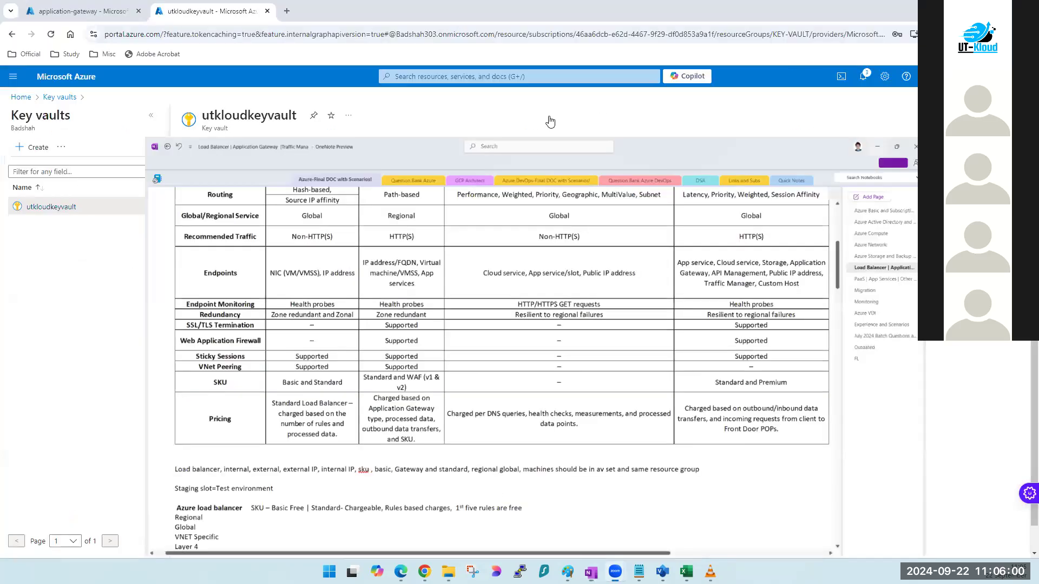
{"action": "left_click", "coordinate": [89, 15]}
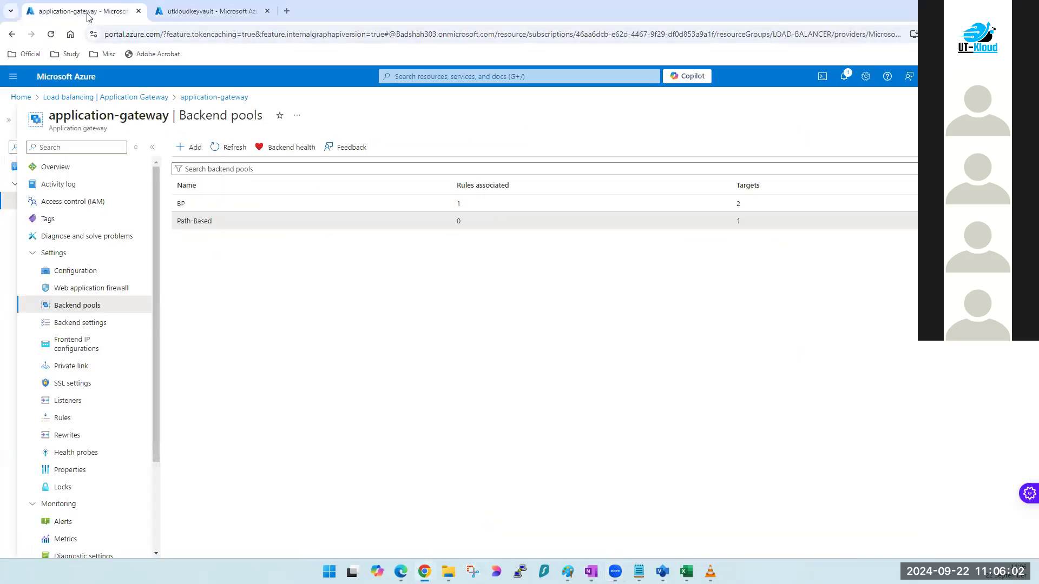
{"action": "left_click", "coordinate": [528, 77]}
{"action": "left_click", "coordinate": [414, 237]}
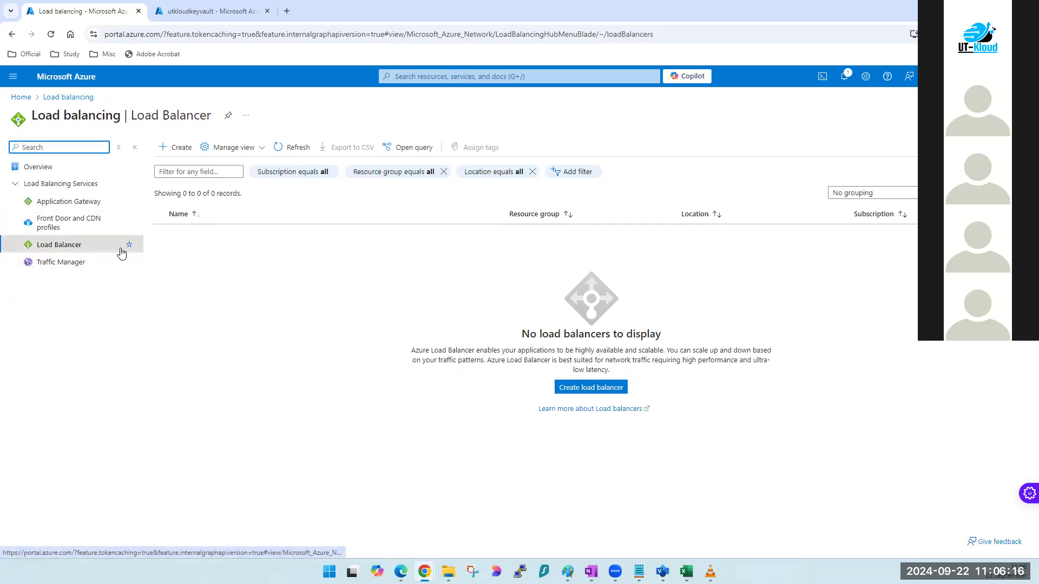
Step: View the Application Gateway list, and return to the Load balancers page by way of the portal home
{"action": "left_click", "coordinate": [68, 207]}
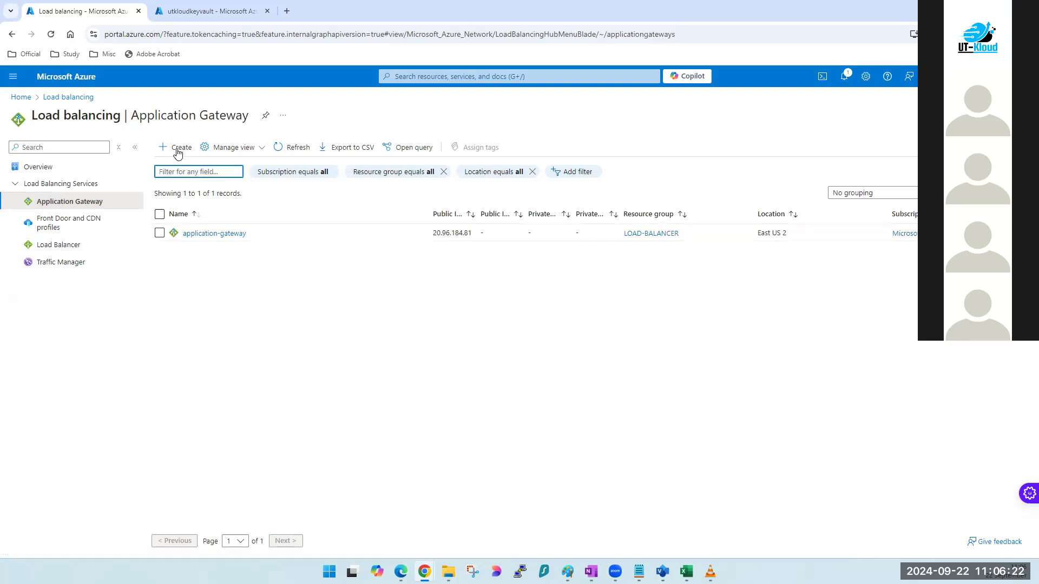
{"action": "left_click", "coordinate": [523, 77]}
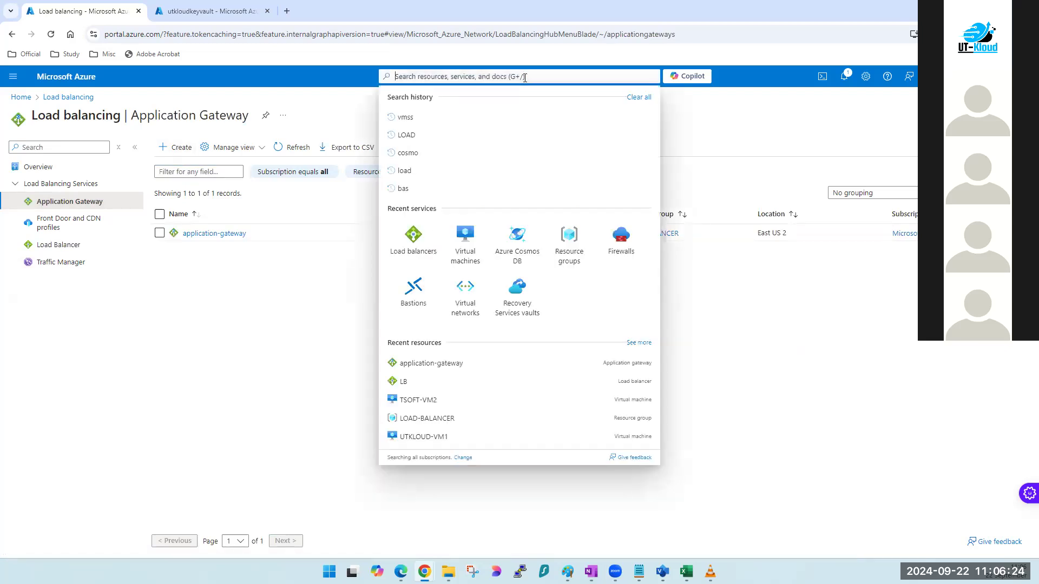
{"action": "left_click", "coordinate": [21, 97]}
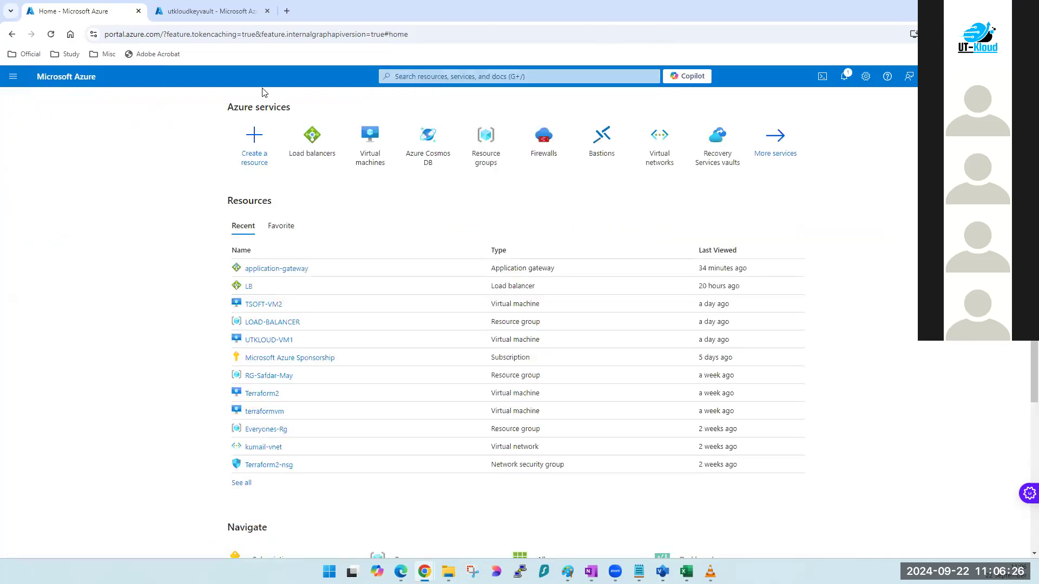
{"action": "left_click", "coordinate": [480, 77]}
{"action": "left_click", "coordinate": [401, 242]}
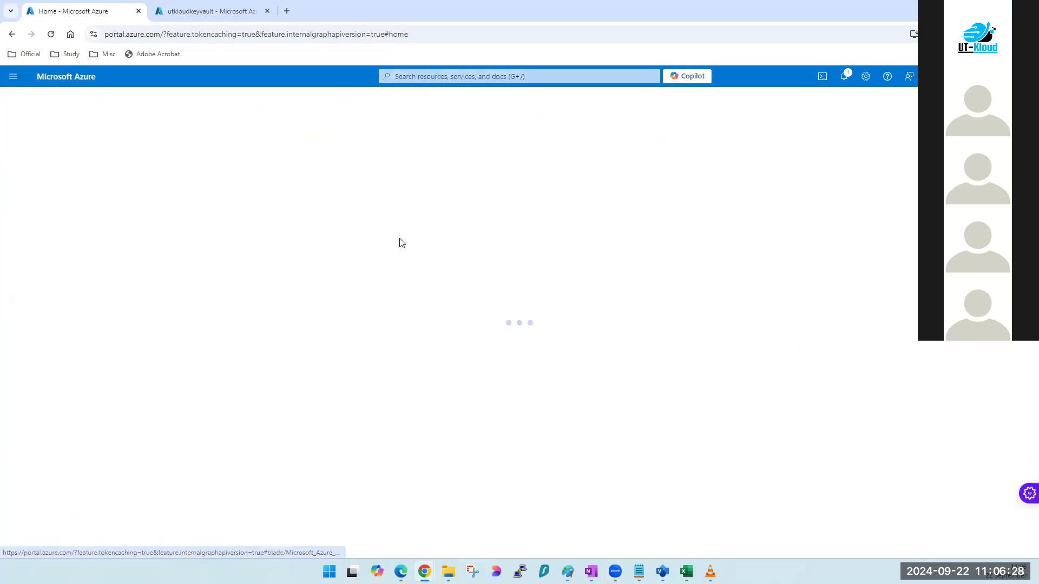
{"action": "triple_click", "coordinate": [79, 111]}
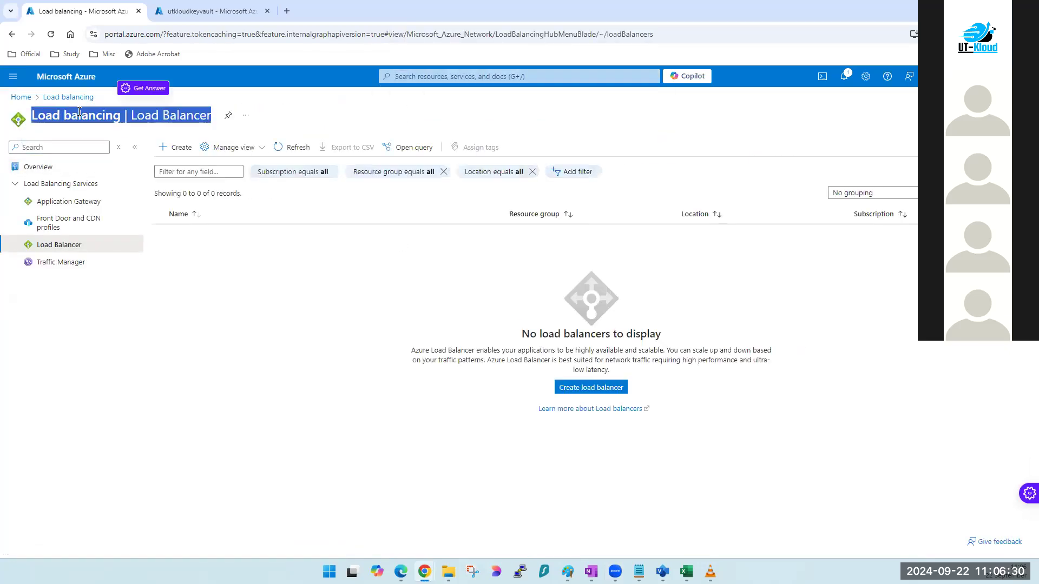
{"action": "left_click", "coordinate": [79, 111]}
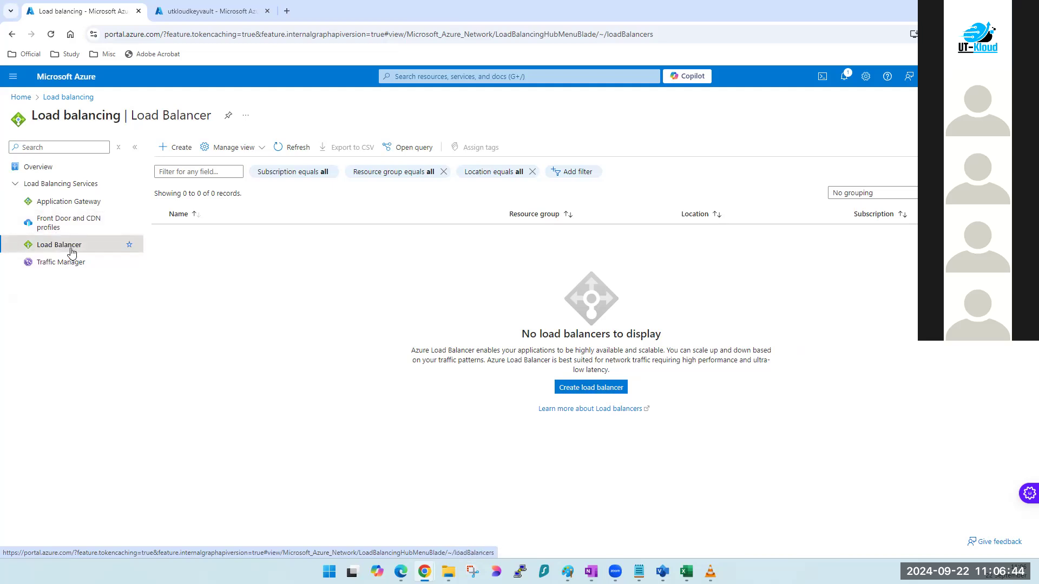
Step: Start creating a new application gateway from the Application Gateway list and check the available subscriptions
{"action": "left_click", "coordinate": [79, 209]}
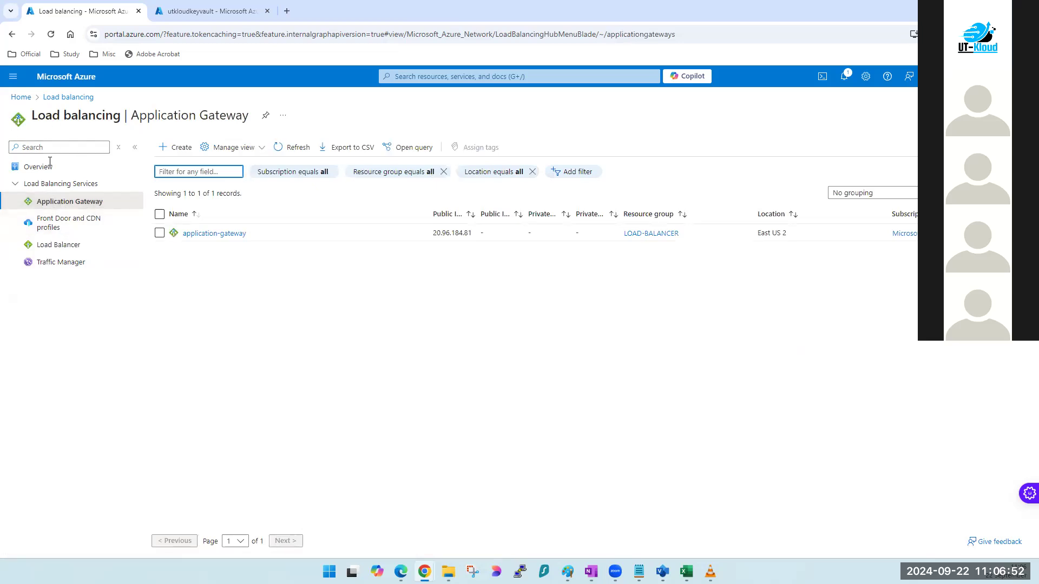
{"action": "left_click", "coordinate": [61, 208]}
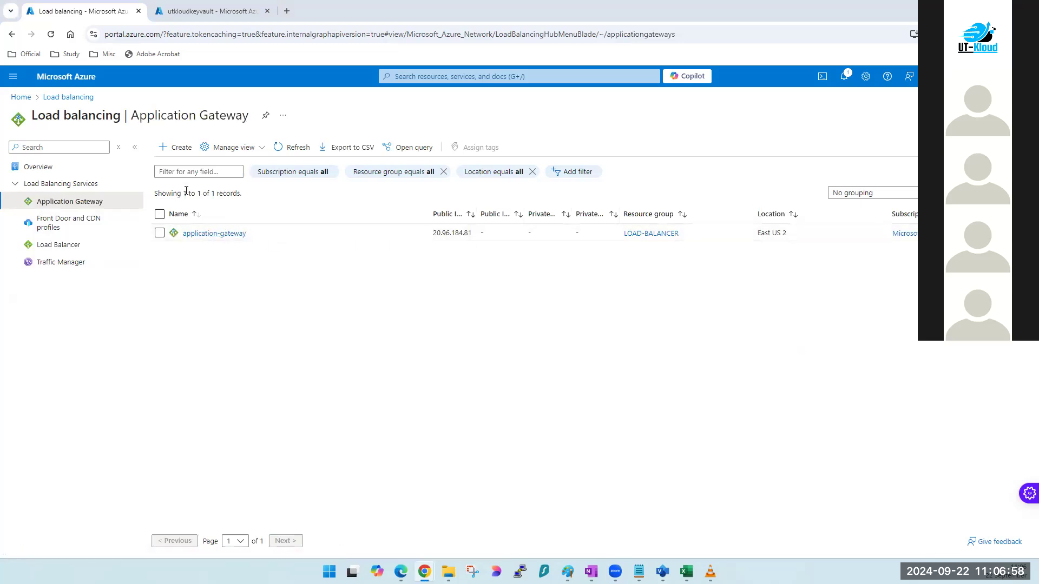
{"action": "left_click", "coordinate": [174, 155]}
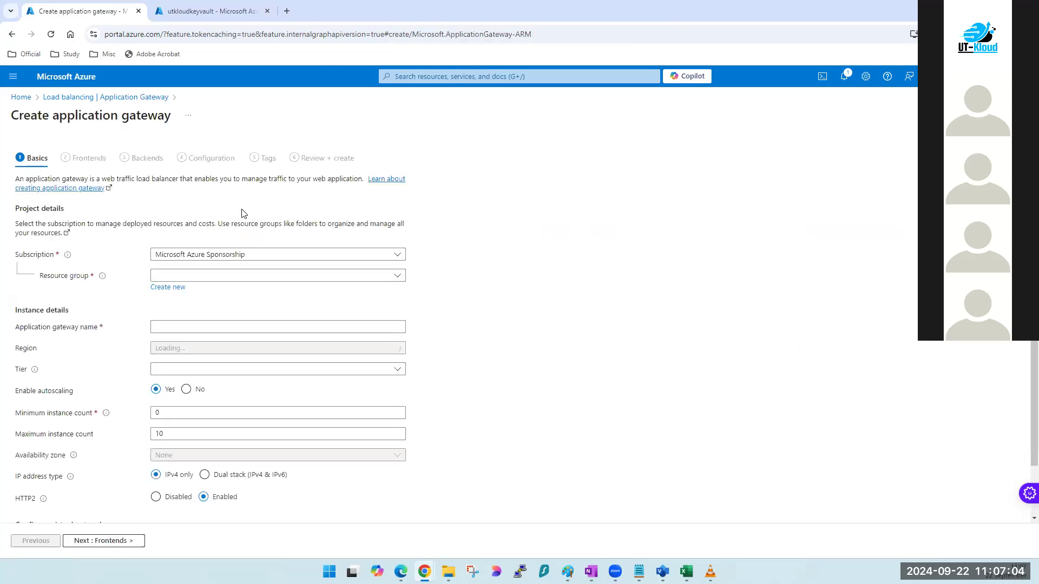
{"action": "left_click", "coordinate": [274, 262]}
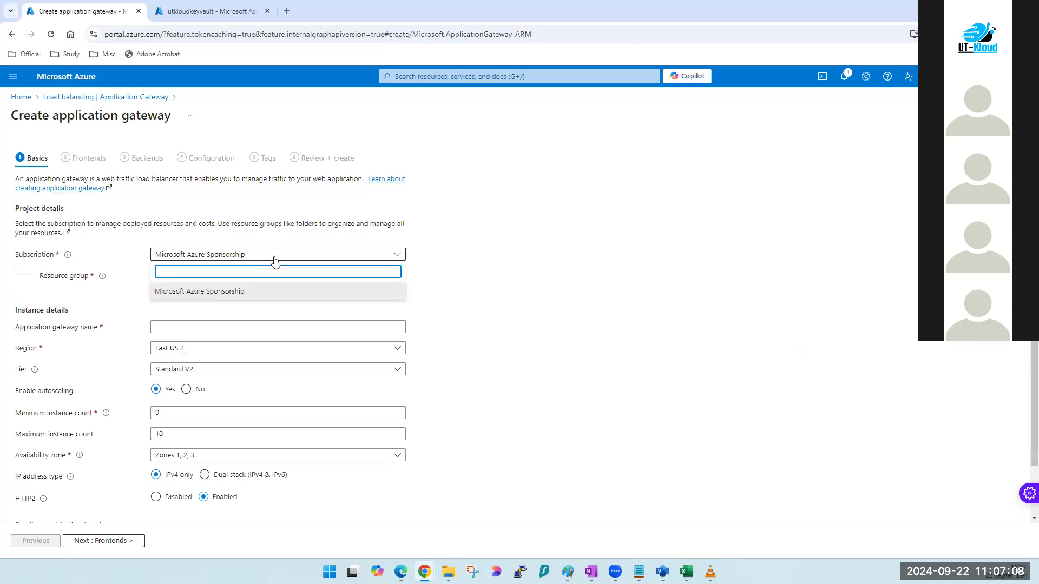
{"action": "left_click", "coordinate": [601, 282]}
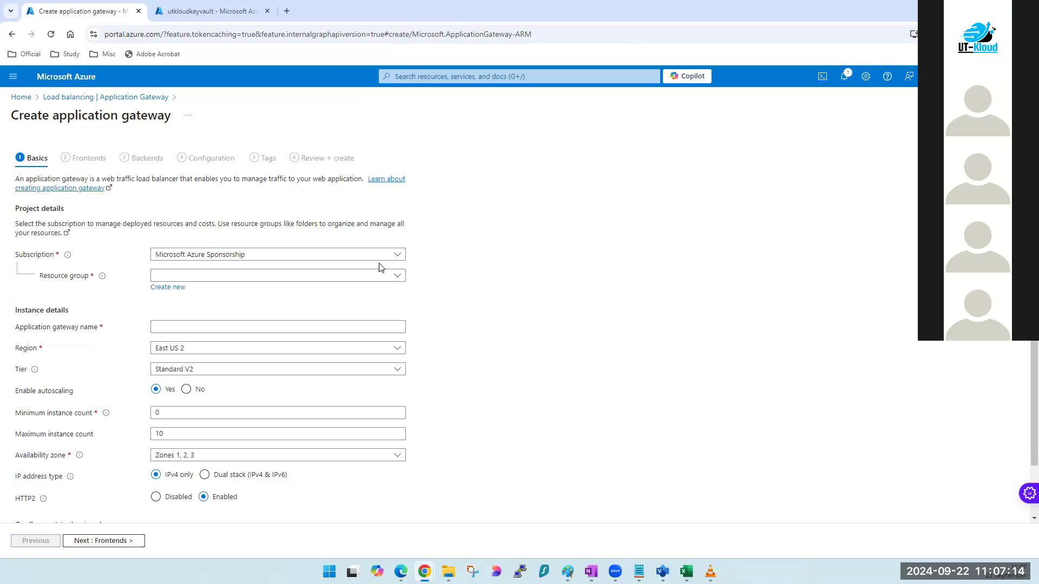
{"action": "scroll", "coordinate": [378, 266], "scroll_direction": "down", "scroll_amount": 1}
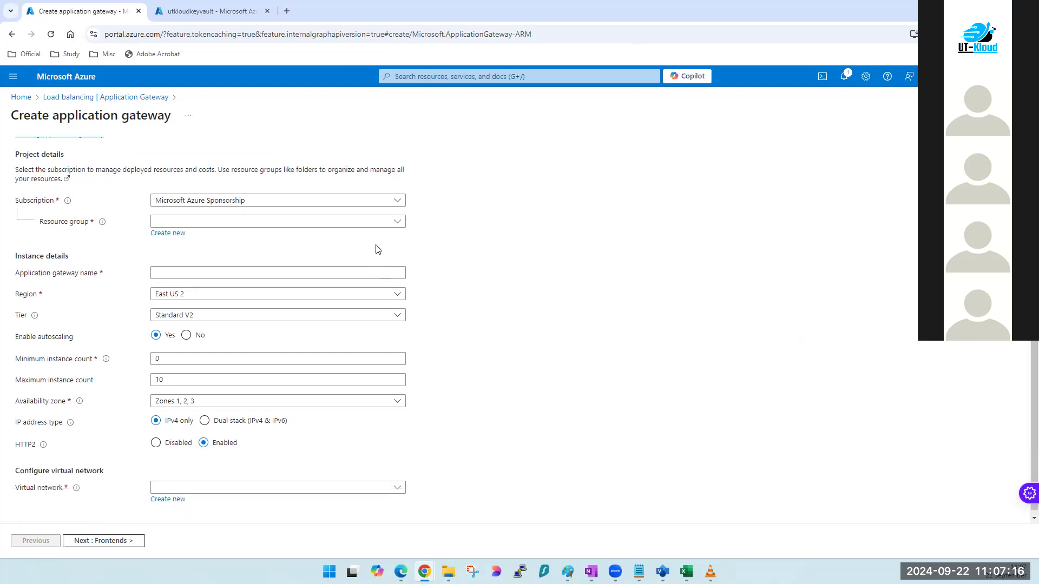
Step: Assign the new application gateway to the existing LOAD-BALANCER resource group
{"action": "left_click", "coordinate": [343, 223]}
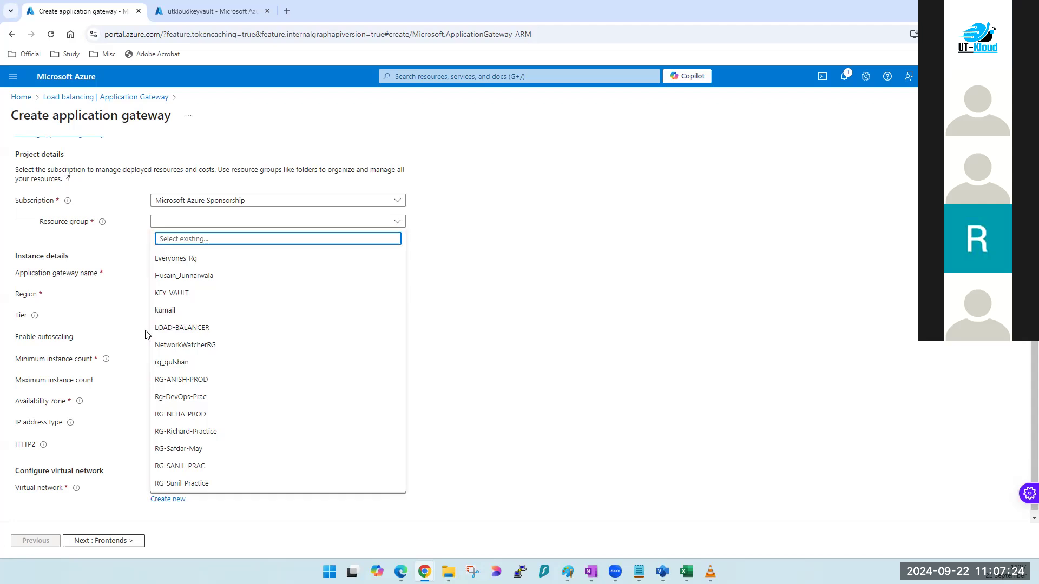
{"action": "left_click", "coordinate": [529, 297]}
{"action": "left_click", "coordinate": [167, 232]}
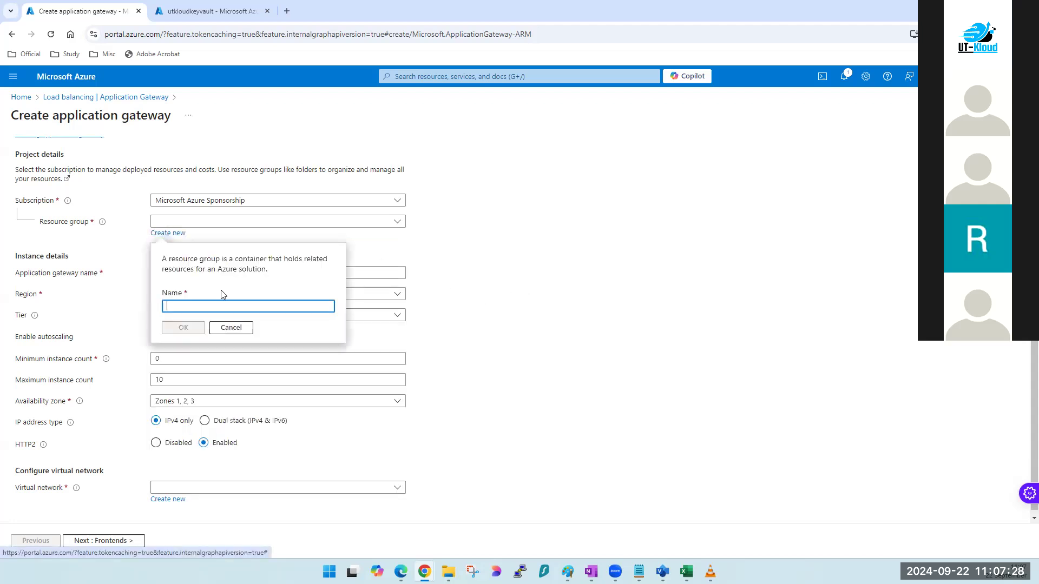
{"action": "left_click", "coordinate": [228, 306]}
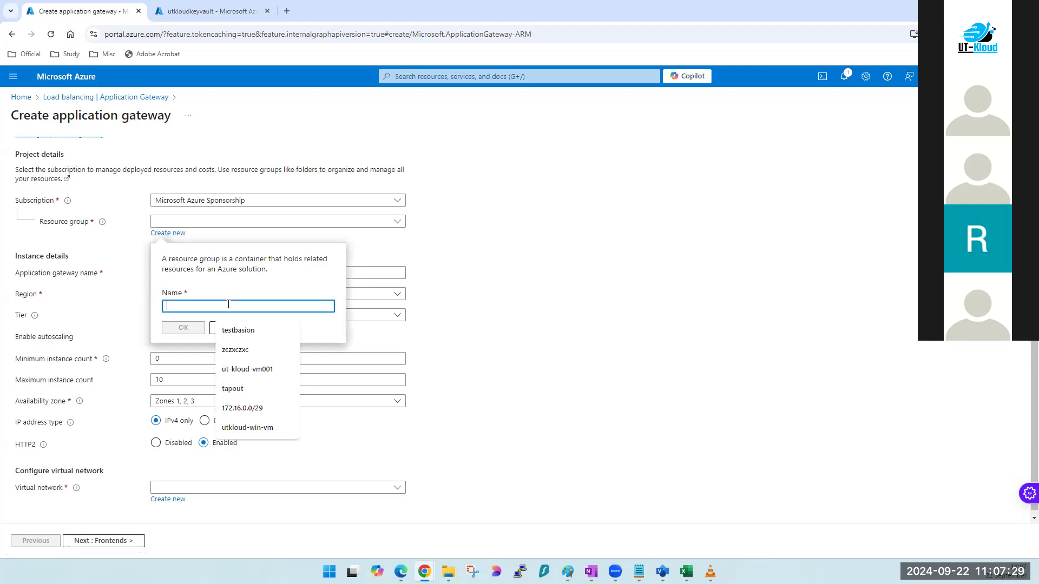
{"action": "left_click", "coordinate": [376, 316]}
{"action": "left_click", "coordinate": [240, 225]}
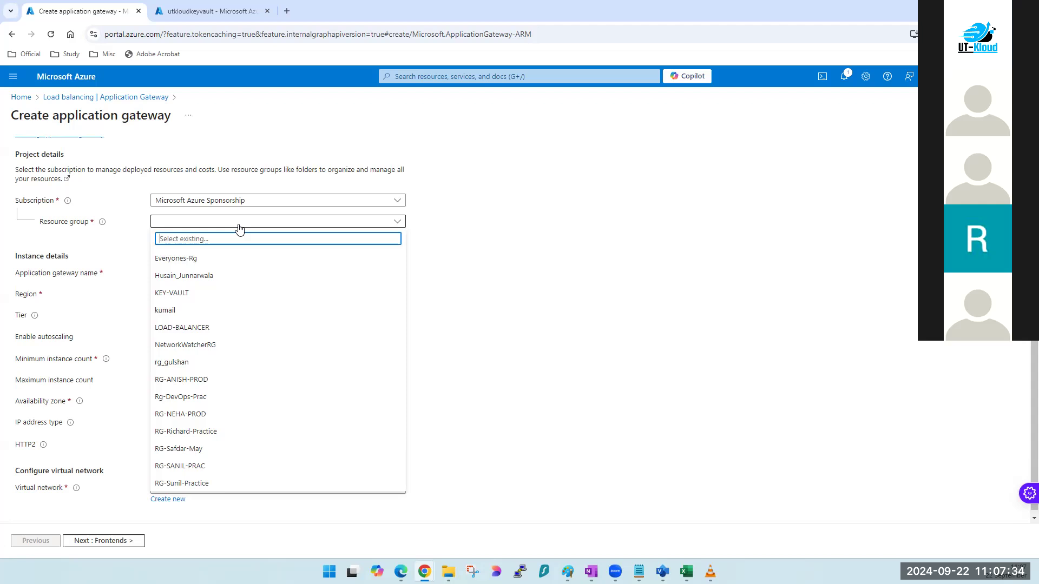
{"action": "left_click", "coordinate": [178, 329]}
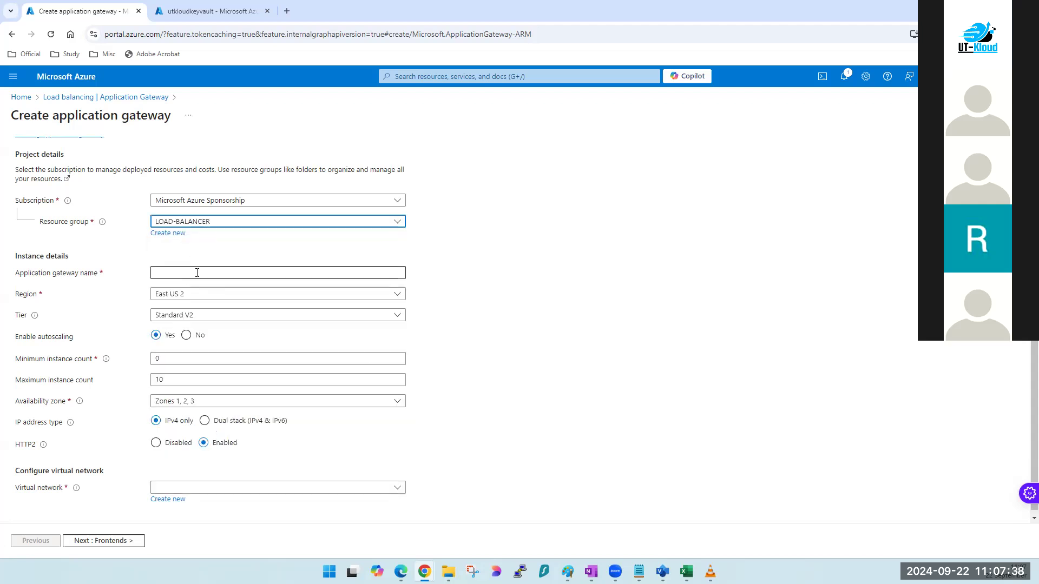
Step: Name the application gateway UTKLOUD-APPGATEWAY-2 and review the regions on offer
{"action": "left_click", "coordinate": [197, 273]}
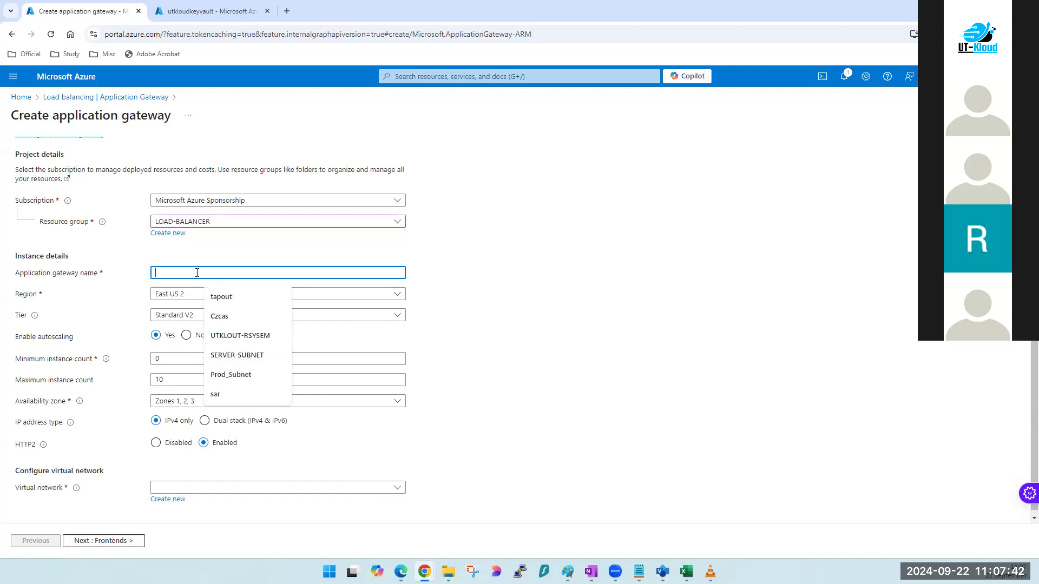
{"action": "type", "text": "UTKLOUD-A"}
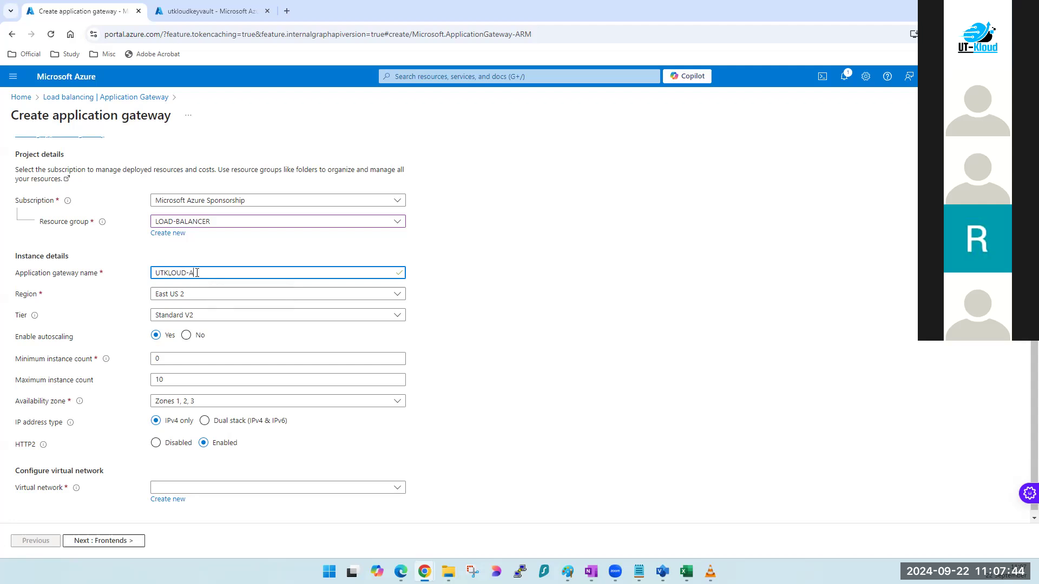
{"action": "type", "text": "PPGATEWAY-2"}
{"action": "left_click", "coordinate": [577, 282]}
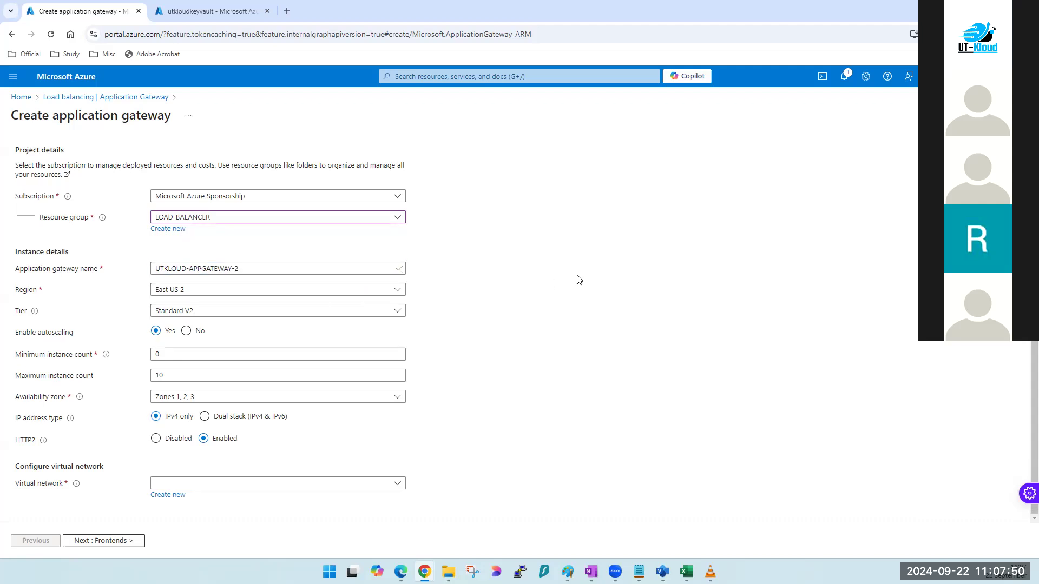
{"action": "left_click", "coordinate": [234, 295]}
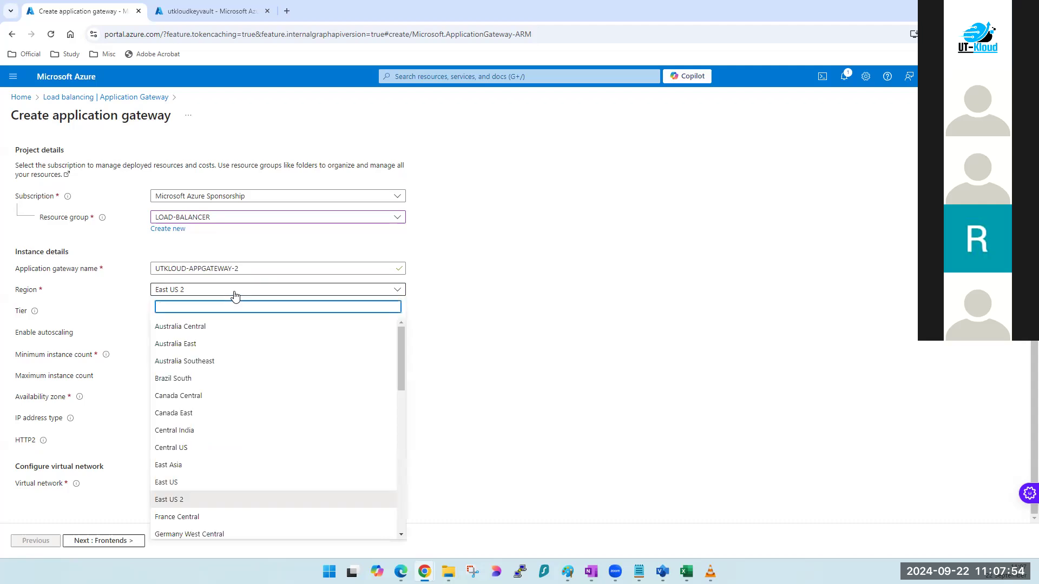
{"action": "left_click", "coordinate": [593, 343]}
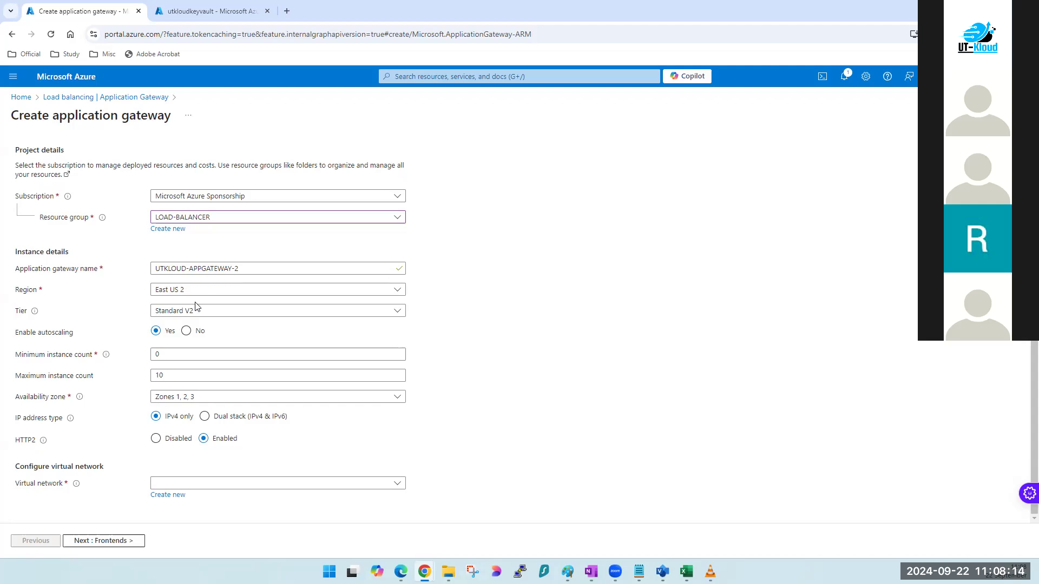
Step: Try the deprecated Standard tier for the gateway and switch the tier back to Standard V2
{"action": "left_click", "coordinate": [228, 317]}
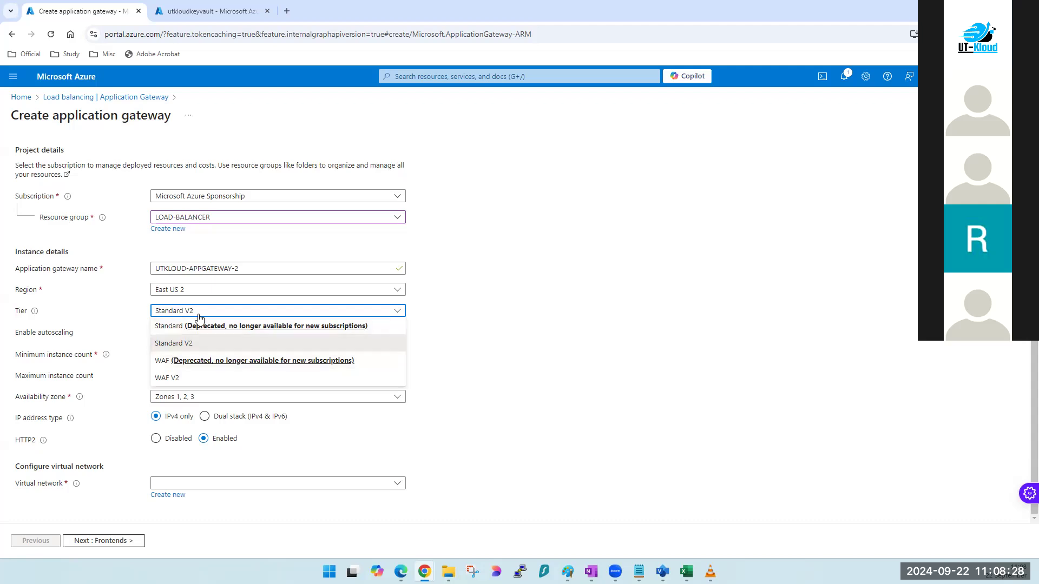
{"action": "left_click", "coordinate": [259, 327]}
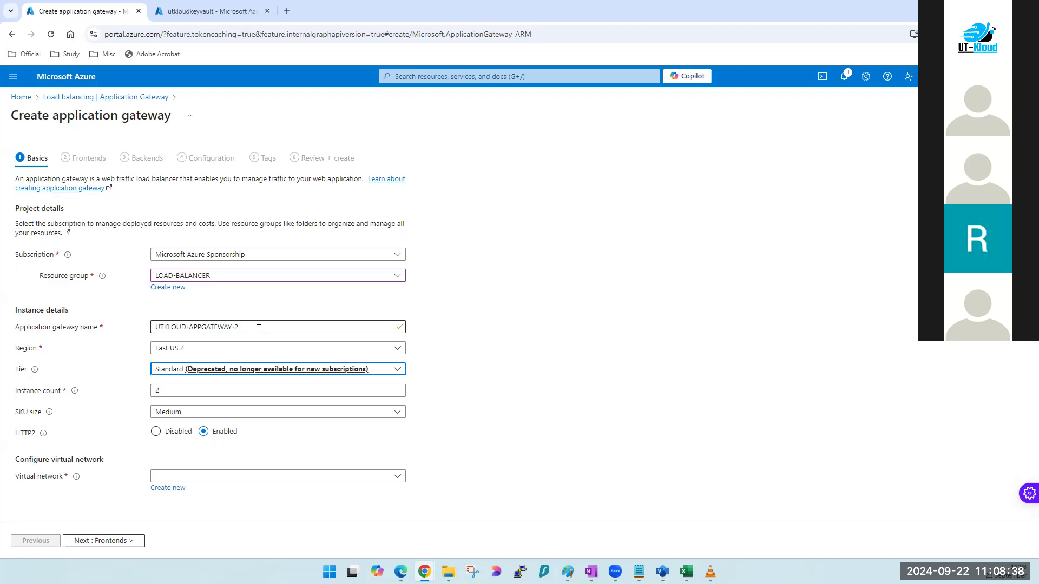
{"action": "left_click", "coordinate": [266, 374]}
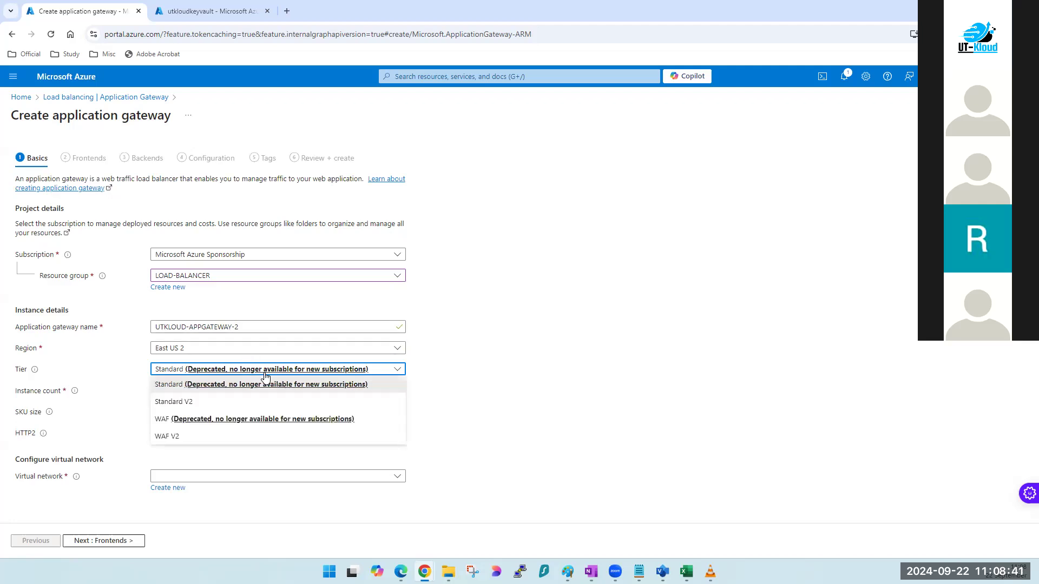
{"action": "left_click", "coordinate": [186, 406]}
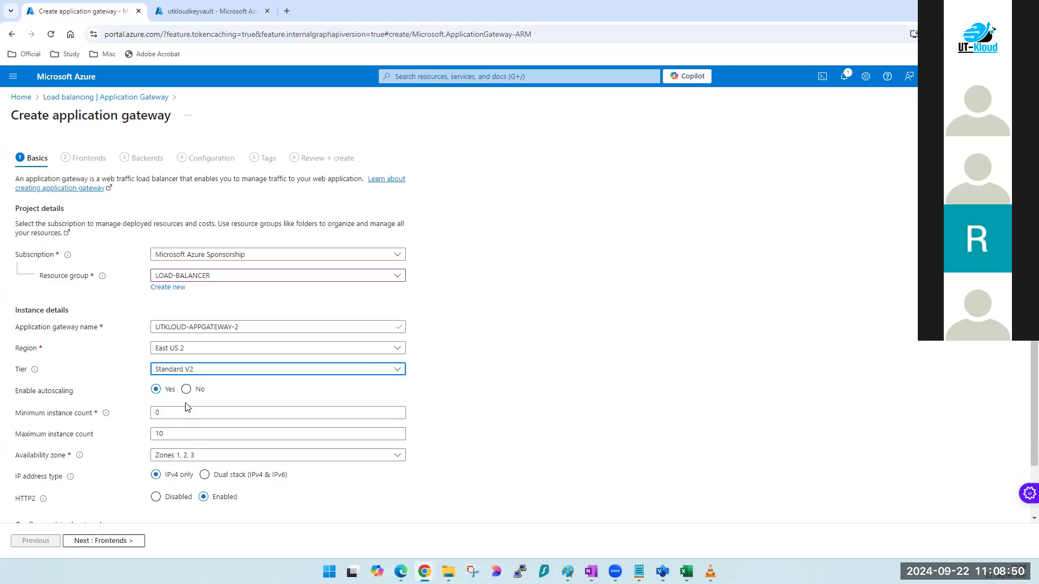
Step: Set the application gateway's tier to WAF V2 and review the other tier options
{"action": "left_click", "coordinate": [302, 372]}
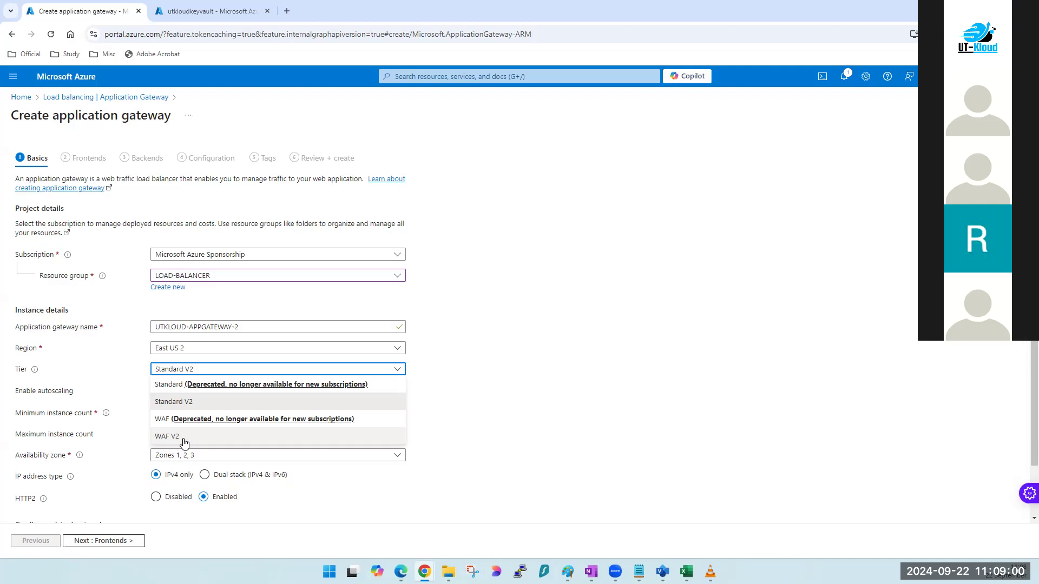
{"action": "left_click", "coordinate": [170, 438]}
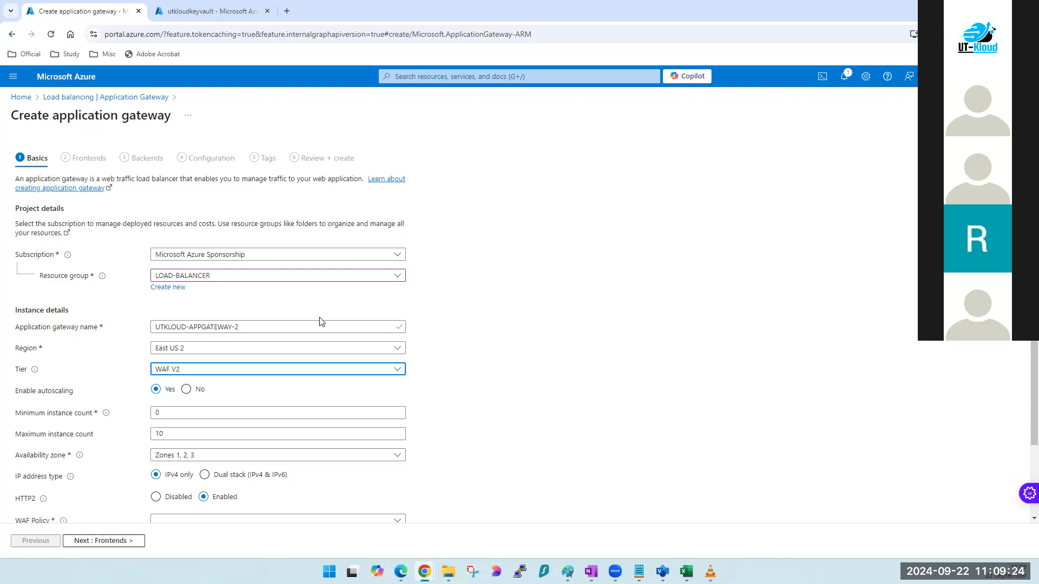
{"action": "left_click", "coordinate": [197, 372]}
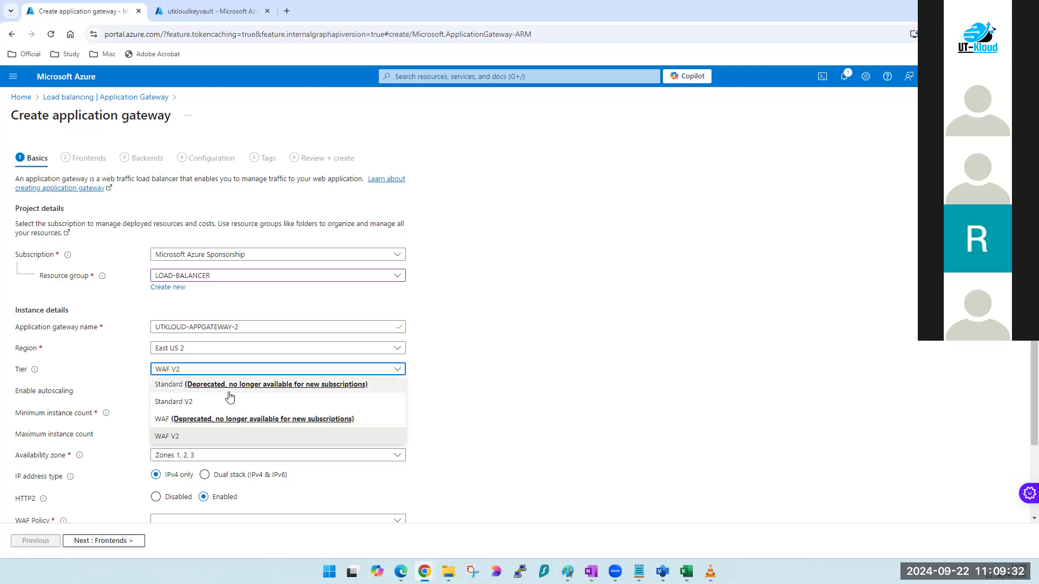
{"action": "left_click", "coordinate": [538, 411]}
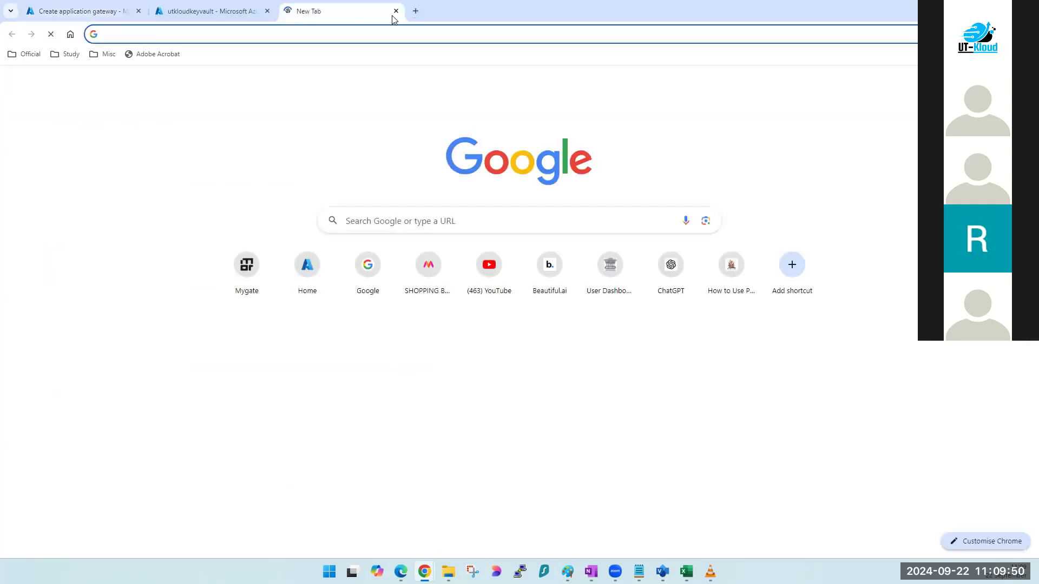
Step: Duplicate the utkloudkeyvault portal tab in place of the blank tab and open Firewall Manager in the duplicate
{"action": "left_click", "coordinate": [396, 11]}
{"action": "right_click", "coordinate": [227, 14]}
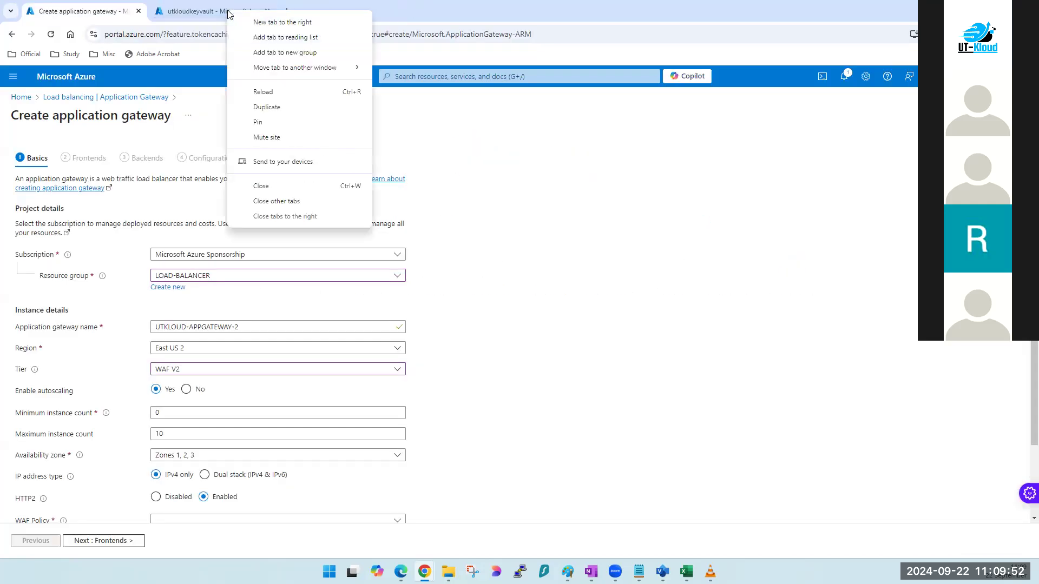
{"action": "left_click", "coordinate": [259, 110]}
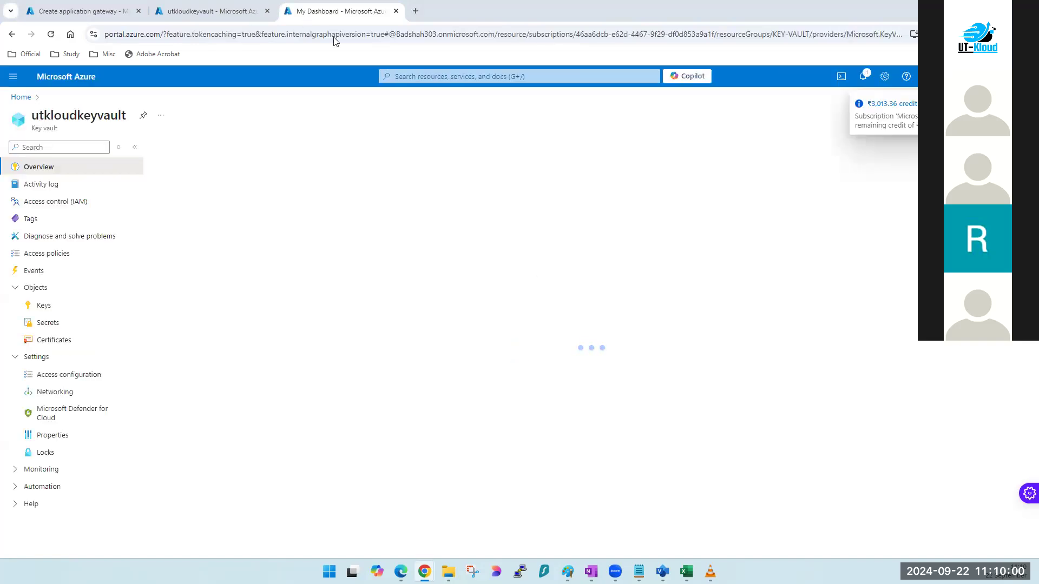
{"action": "left_click", "coordinate": [550, 74]}
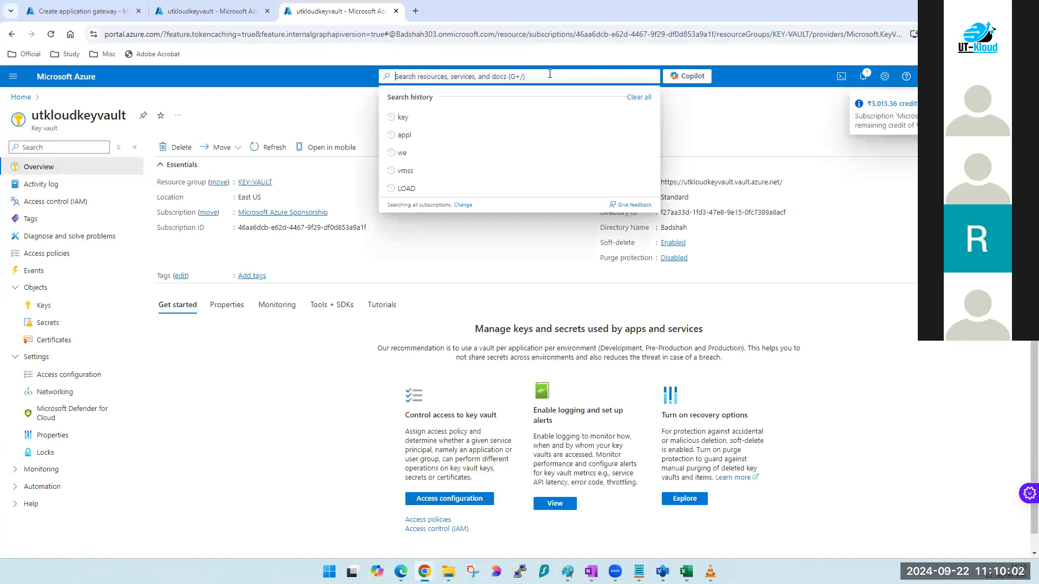
{"action": "left_click", "coordinate": [620, 241]}
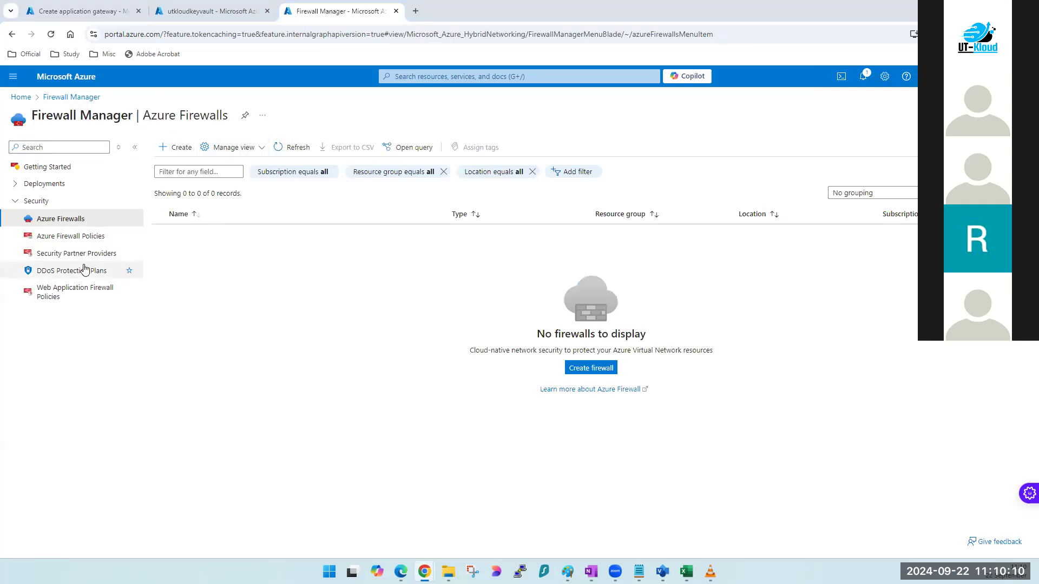
Step: Review the Azure Firewall Policies and Web Application Firewall Policies in Firewall Manager, and return to the application gateway creation form
{"action": "left_click", "coordinate": [89, 240]}
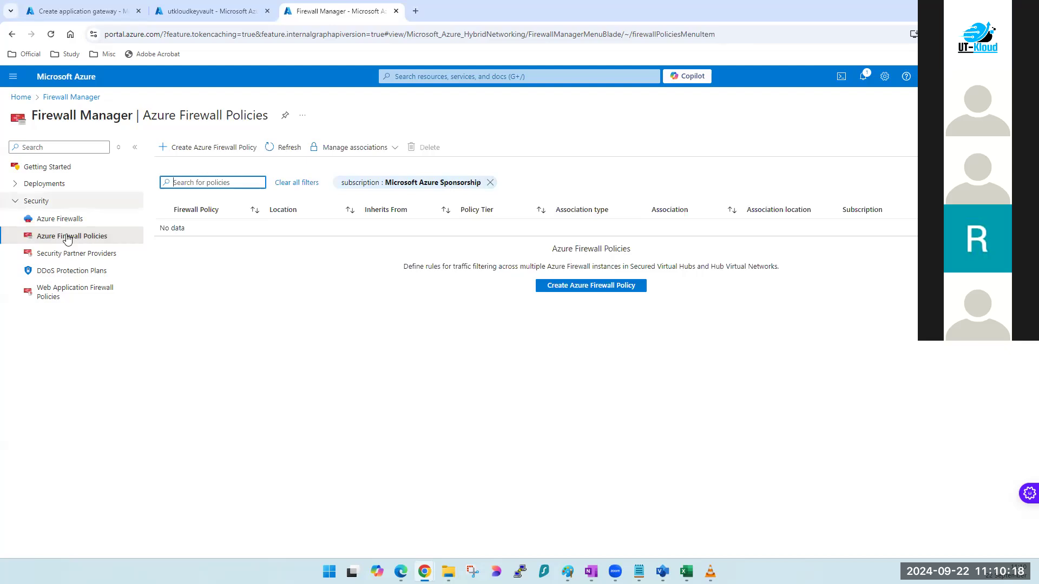
{"action": "left_click", "coordinate": [69, 295]}
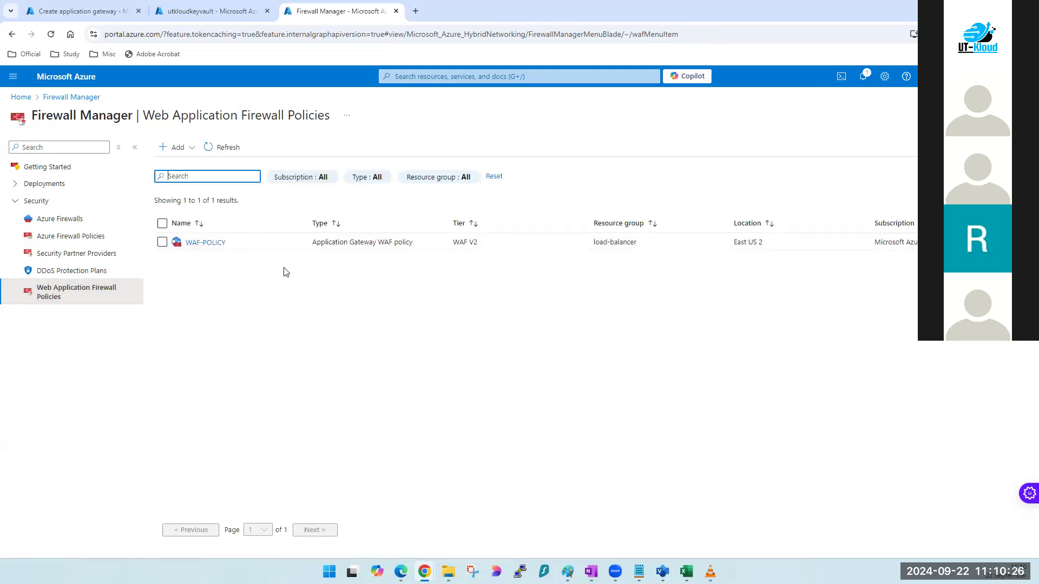
{"action": "double_click", "coordinate": [92, 120]}
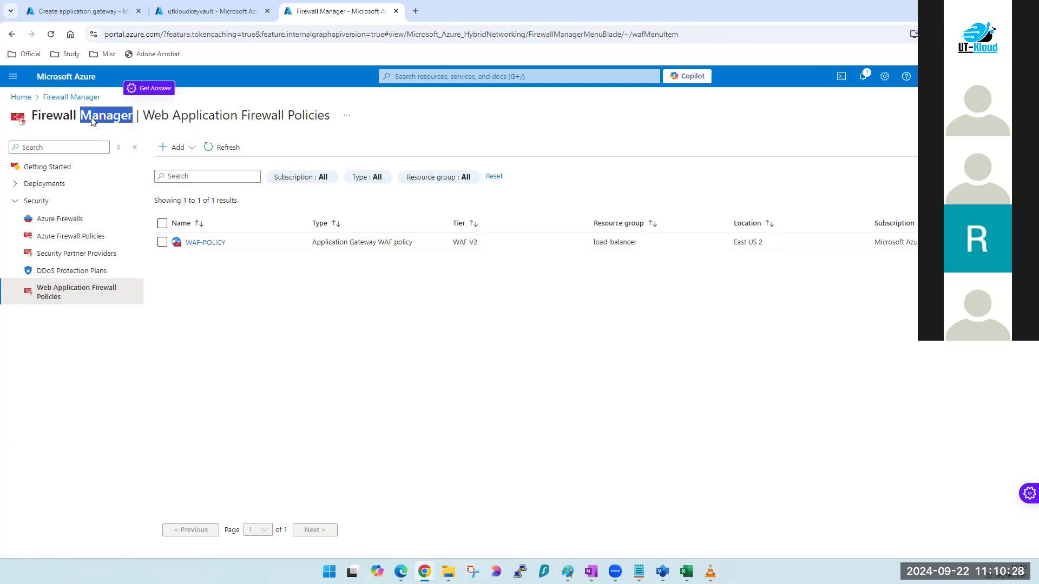
{"action": "triple_click", "coordinate": [80, 119]}
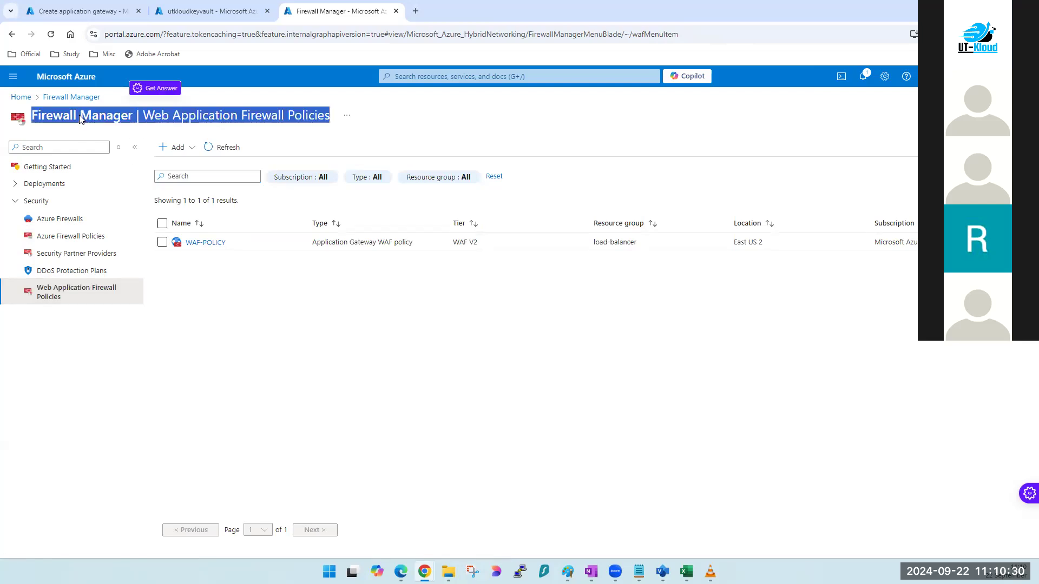
{"action": "left_click", "coordinate": [198, 12]}
{"action": "left_click", "coordinate": [93, 11]}
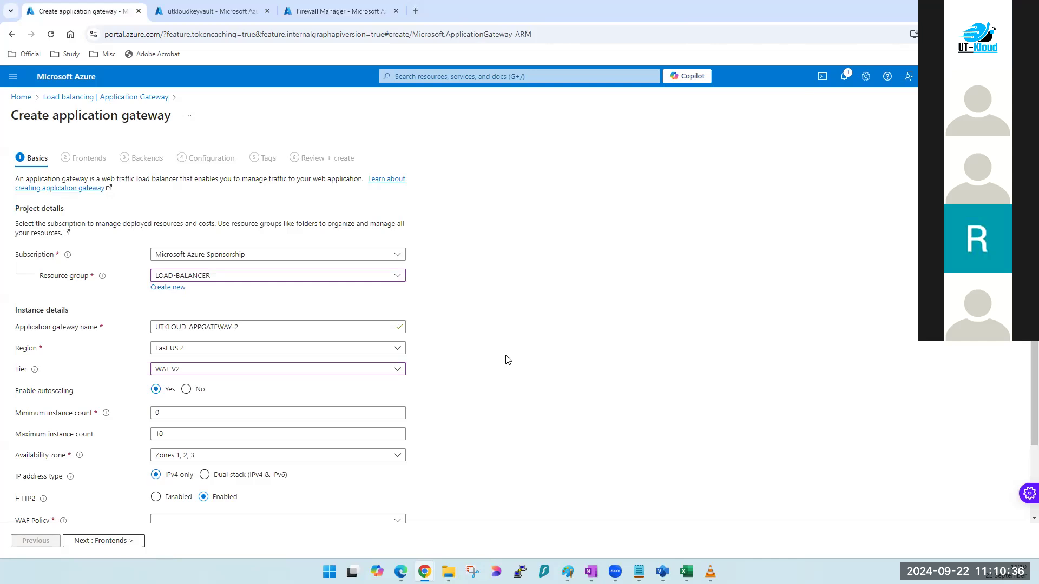
Step: Try the Standard V2 tier to compare its settings and set the gateway's tier back to WAF V2
{"action": "scroll", "coordinate": [506, 359], "scroll_direction": "down", "scroll_amount": 3}
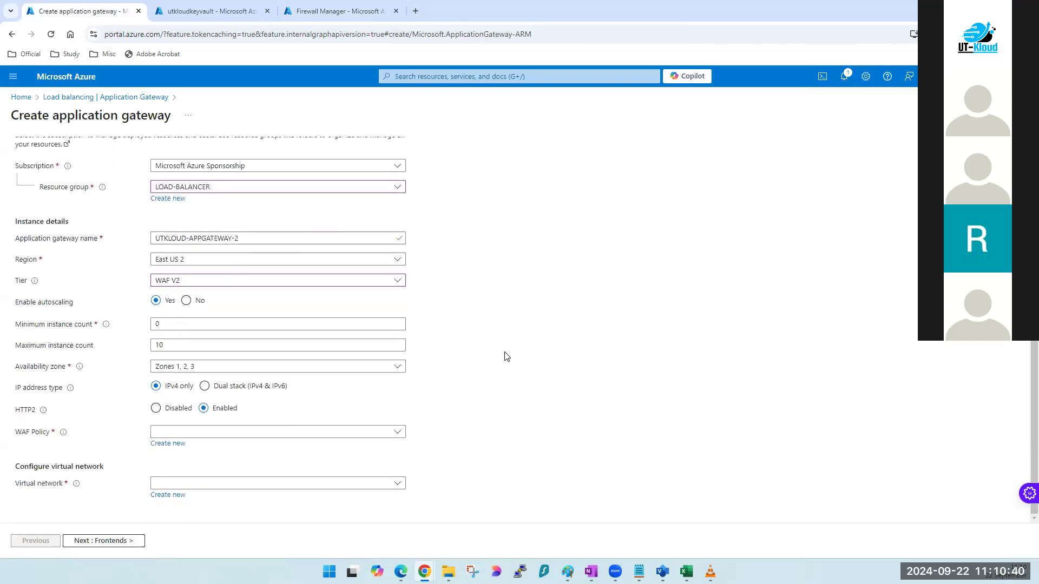
{"action": "left_click", "coordinate": [239, 282]}
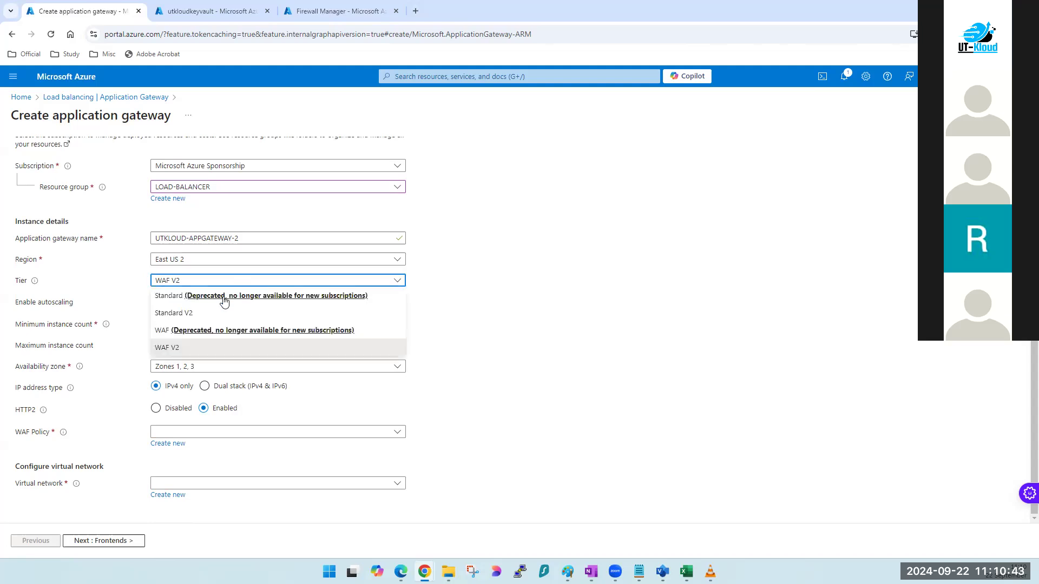
{"action": "left_click", "coordinate": [190, 316]}
{"action": "left_click", "coordinate": [198, 313]}
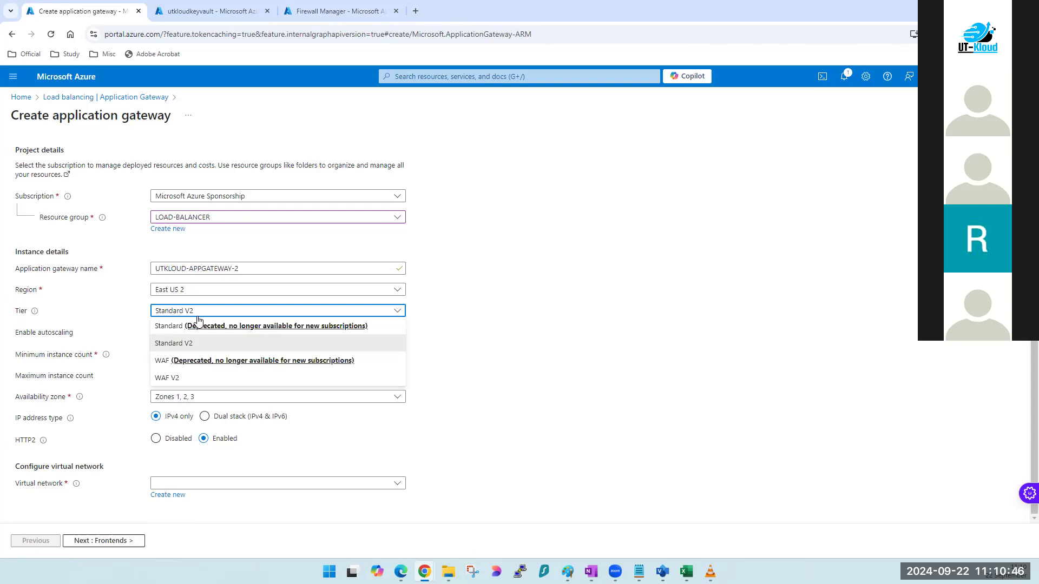
{"action": "left_click", "coordinate": [179, 378]}
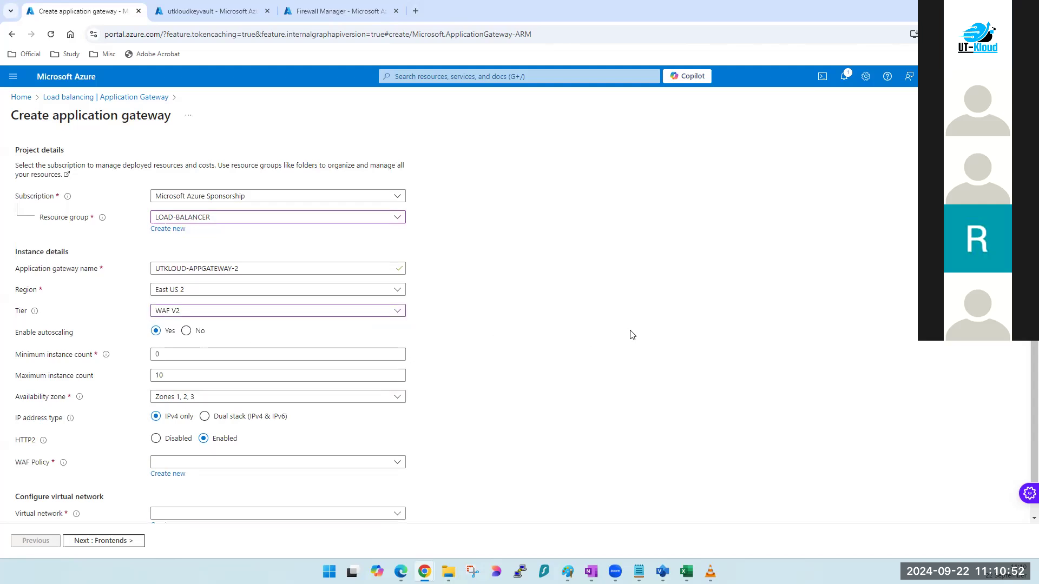
Step: Try the gateway without autoscaling to see its instance setting and enable autoscaling again
{"action": "scroll", "coordinate": [630, 334], "scroll_direction": "down", "scroll_amount": 2}
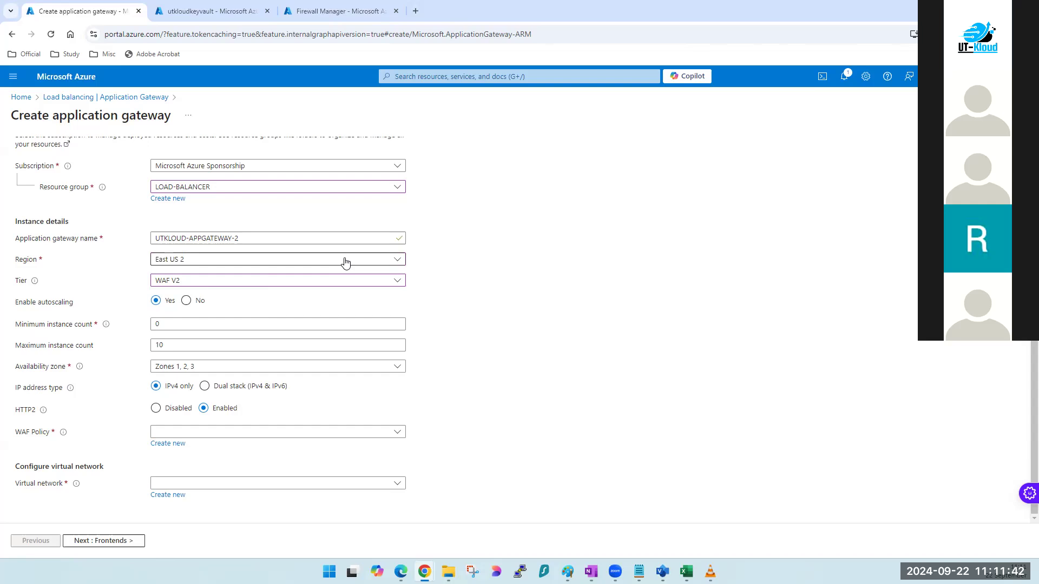
{"action": "left_click", "coordinate": [186, 301]}
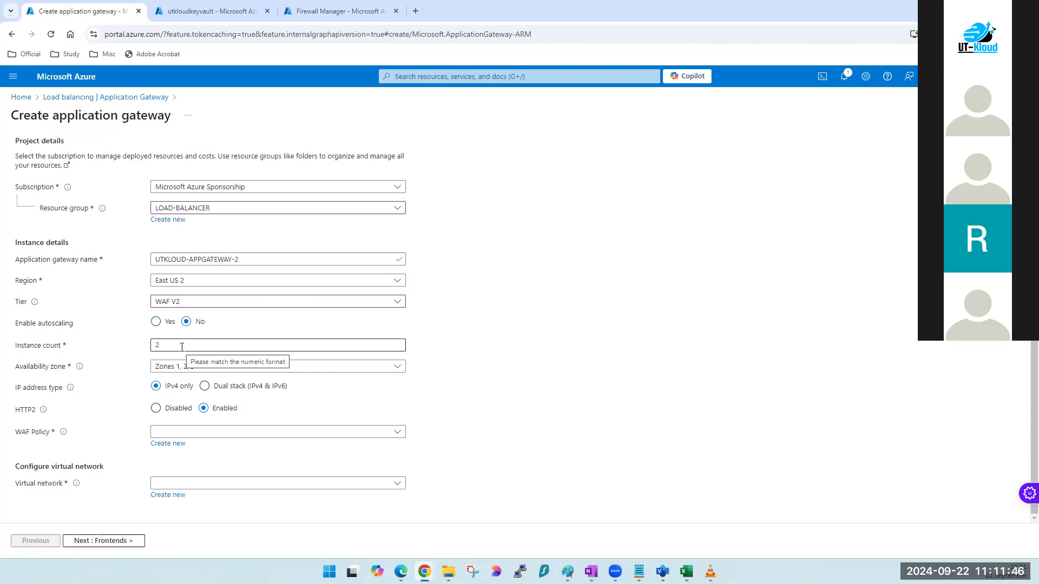
{"action": "left_click", "coordinate": [156, 322]}
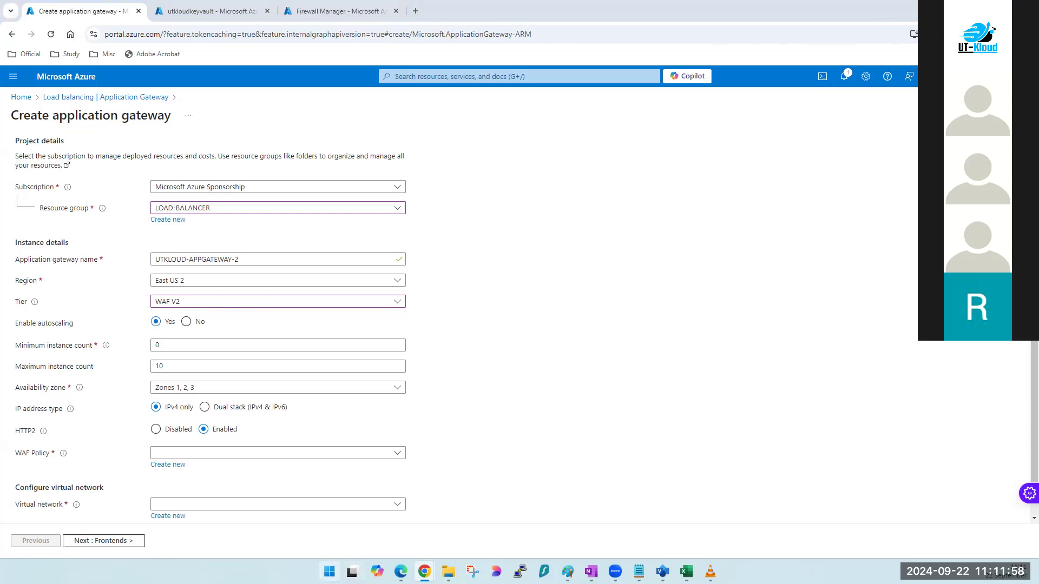
Step: Open Paint and draw a tall black rectangle left of the canvas centre for the gateway diagram
{"action": "left_click", "coordinate": [329, 572]}
{"action": "type", "text": "paint"}
{"action": "key", "text": "Return"}
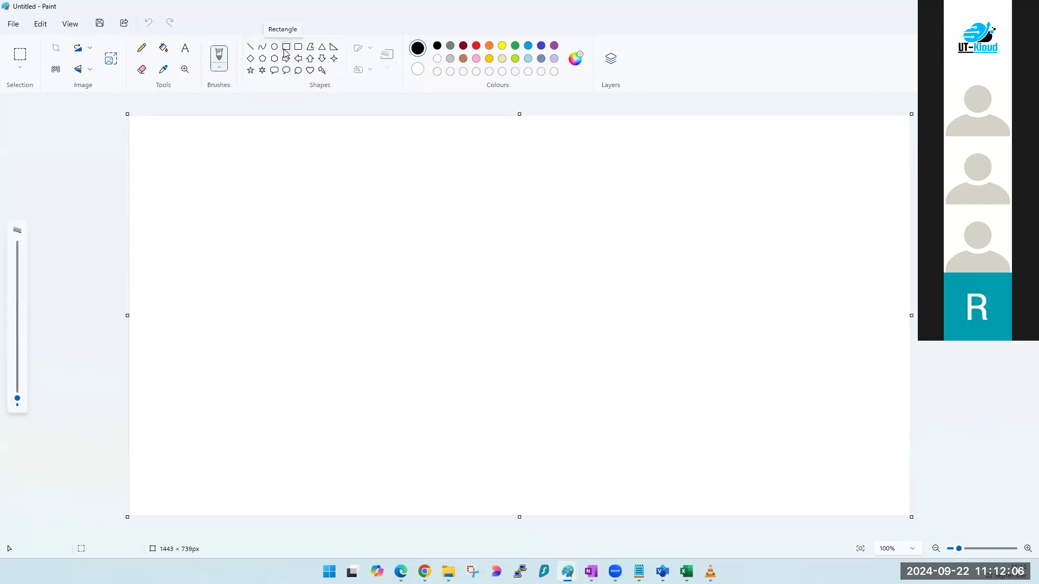
{"action": "left_click", "coordinate": [285, 52]}
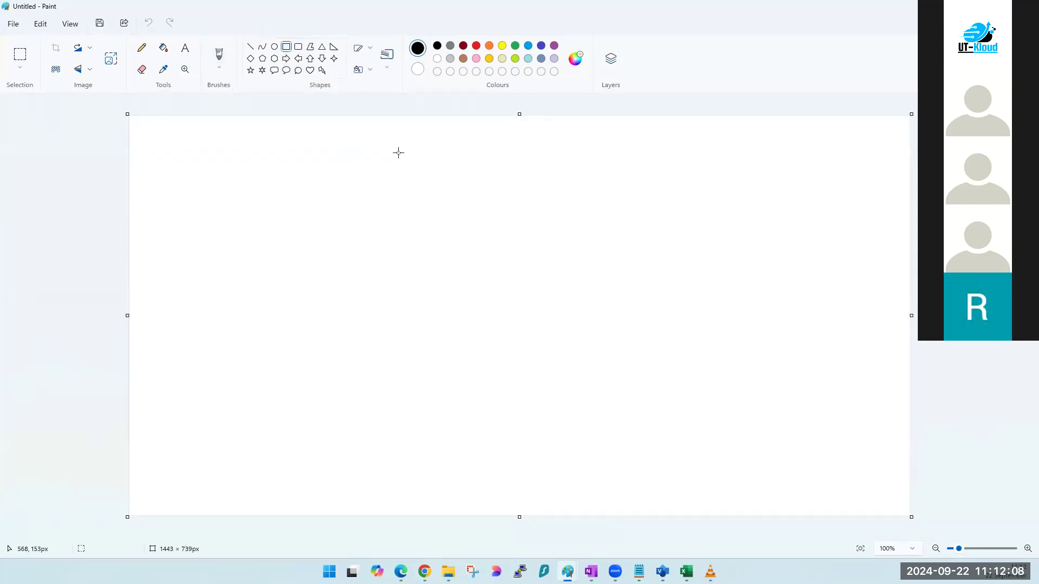
{"action": "left_click_drag", "start_coordinate": [389, 139], "coordinate": [481, 497]}
{"action": "left_click", "coordinate": [734, 308]}
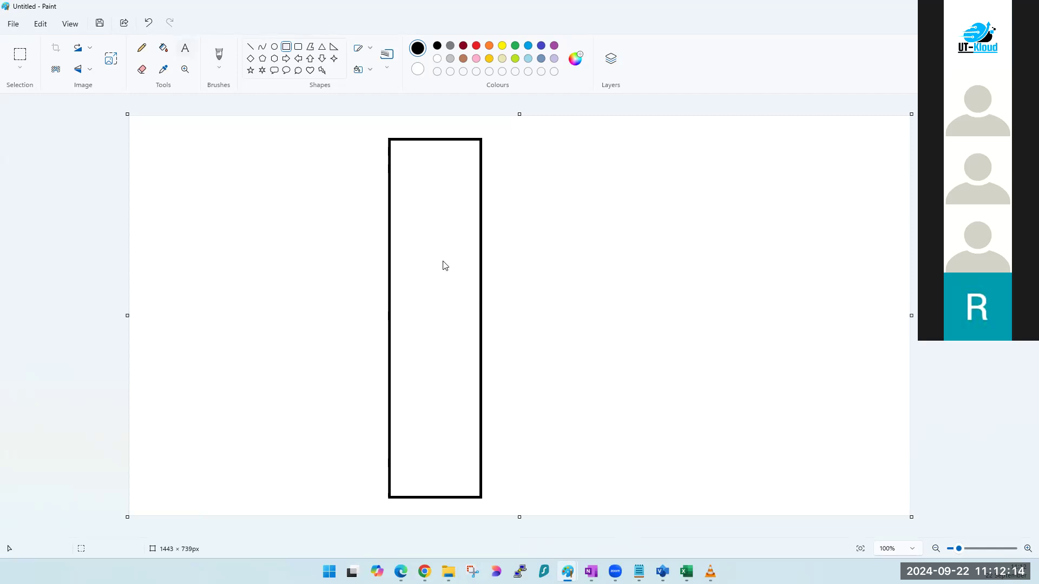
Step: Label the tall rectangle "Application - Gateway" and widen the text box so the label fits on one line
{"action": "left_click_drag", "start_coordinate": [482, 304], "coordinate": [419, 236]}
{"action": "type", "text": "a"}
{"action": "key", "text": "BackSpace"}
{"action": "key", "text": "BackSpace"}
{"action": "type", "text": "Application -"}
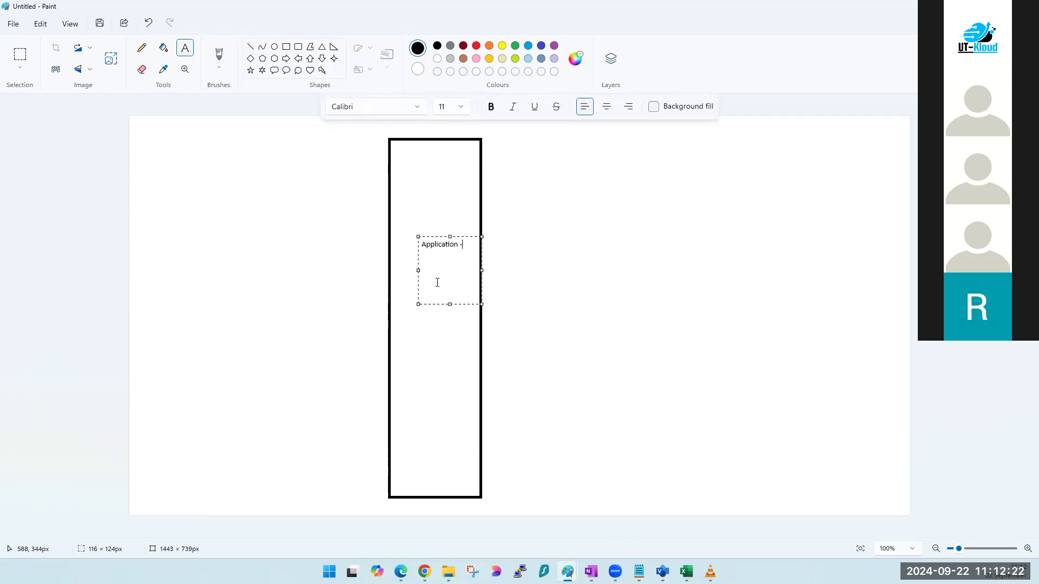
{"action": "type", "text": " Gateway"}
{"action": "left_click_drag", "start_coordinate": [414, 271], "coordinate": [394, 266]}
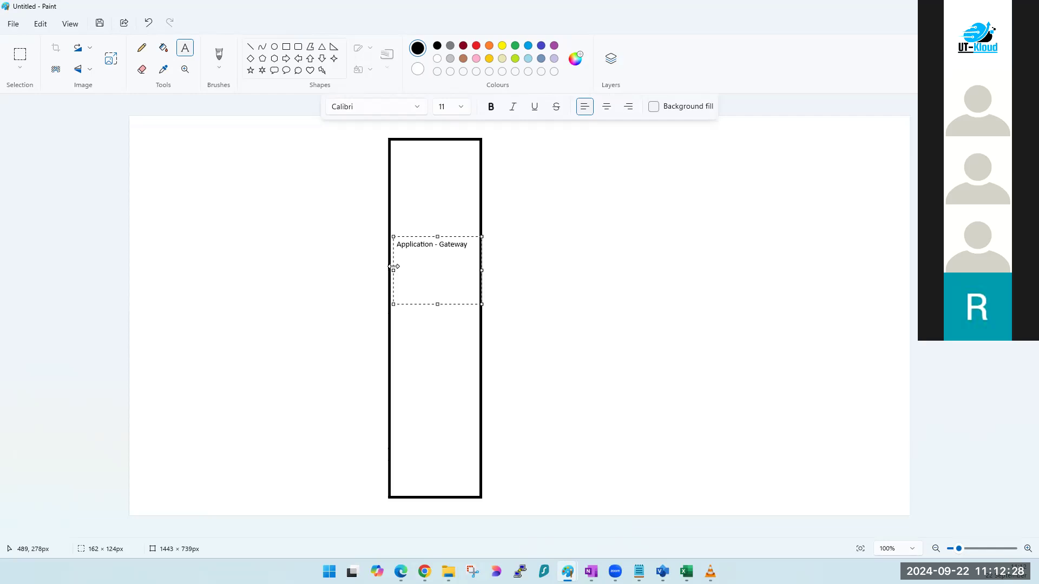
{"action": "left_click", "coordinate": [619, 308]}
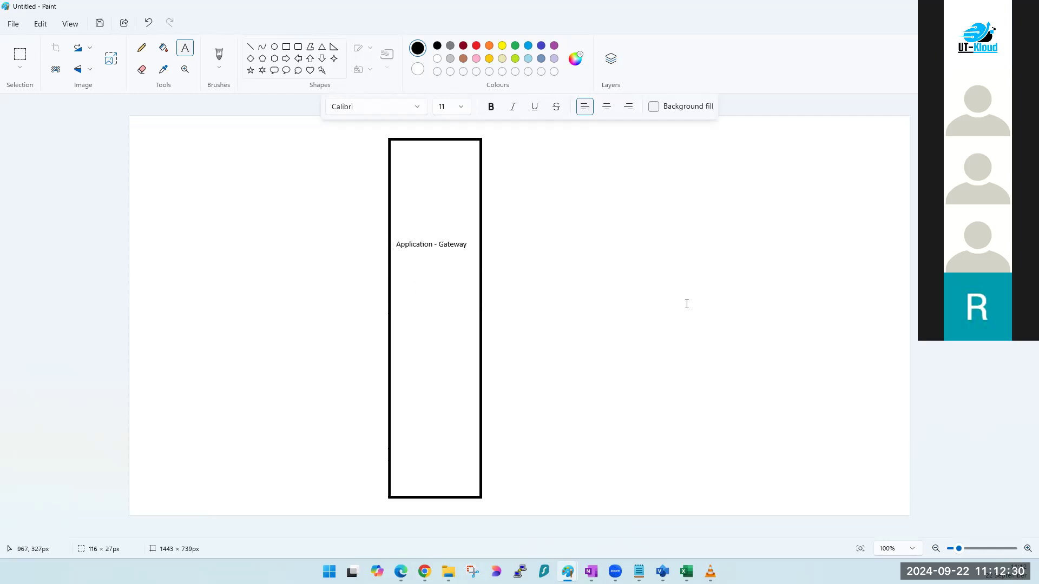
Step: Draw a column of five small boxes along the right side of the canvas as backend servers
{"action": "left_click", "coordinate": [285, 48]}
{"action": "mouse_move", "coordinate": [779, 136]}
{"action": "left_mouse_down"}
{"action": "mouse_move", "coordinate": [823, 188]}
{"action": "mouse_move", "coordinate": [839, 243]}
{"action": "mouse_move", "coordinate": [786, 269]}
{"action": "mouse_move", "coordinate": [828, 305]}
{"action": "mouse_move", "coordinate": [816, 357]}
{"action": "mouse_move", "coordinate": [835, 364]}
{"action": "mouse_move", "coordinate": [852, 446]}
{"action": "left_mouse_up"}
{"action": "left_click", "coordinate": [795, 209]}
{"action": "left_click", "coordinate": [801, 329]}
{"action": "left_click", "coordinate": [794, 388]}
{"action": "left_click", "coordinate": [644, 282]}
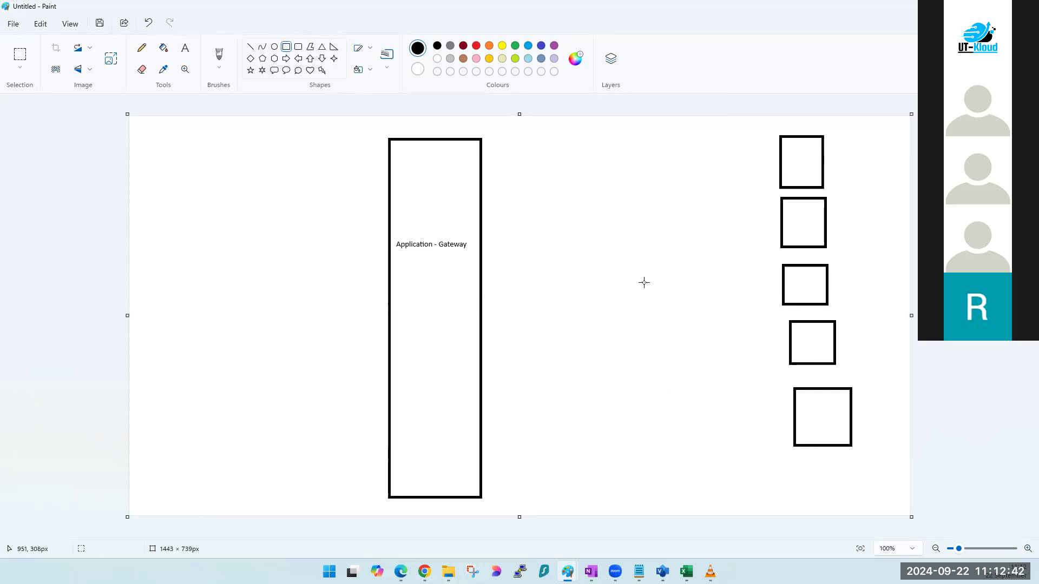
Step: Connect the Application - Gateway rectangle to each of the five small boxes with straight lines
{"action": "left_click", "coordinate": [250, 49]}
{"action": "left_click_drag", "start_coordinate": [481, 161], "coordinate": [786, 164]}
{"action": "left_click", "coordinate": [714, 215]}
{"action": "left_click_drag", "start_coordinate": [482, 244], "coordinate": [784, 232]}
{"action": "left_click", "coordinate": [494, 313]}
{"action": "mouse_move", "coordinate": [482, 310]}
{"action": "left_mouse_down"}
{"action": "mouse_move", "coordinate": [770, 309]}
{"action": "mouse_move", "coordinate": [784, 296]}
{"action": "left_mouse_up"}
{"action": "left_click_drag", "start_coordinate": [482, 414], "coordinate": [791, 350]}
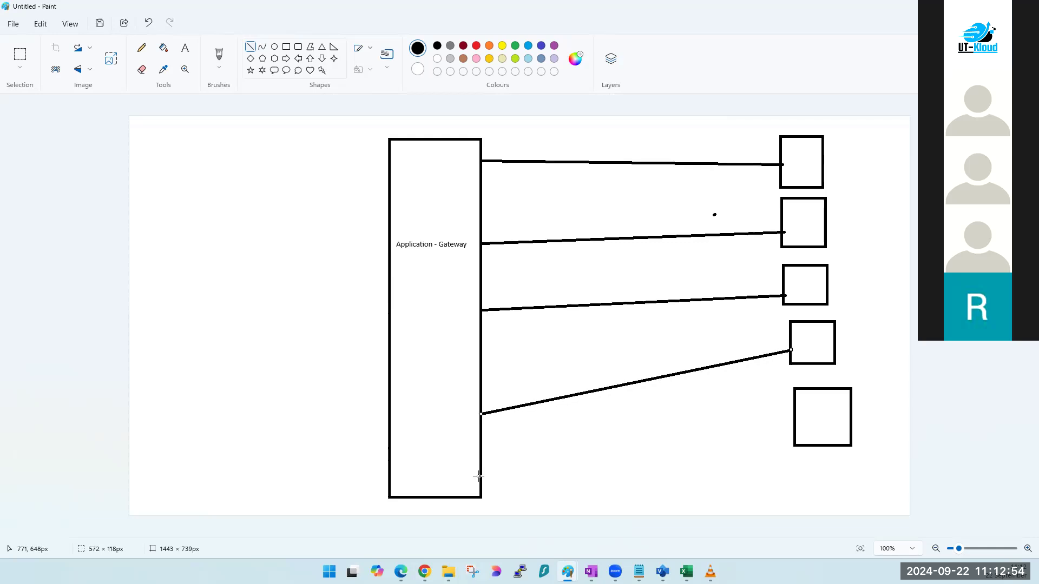
{"action": "left_click_drag", "start_coordinate": [480, 471], "coordinate": [802, 418]}
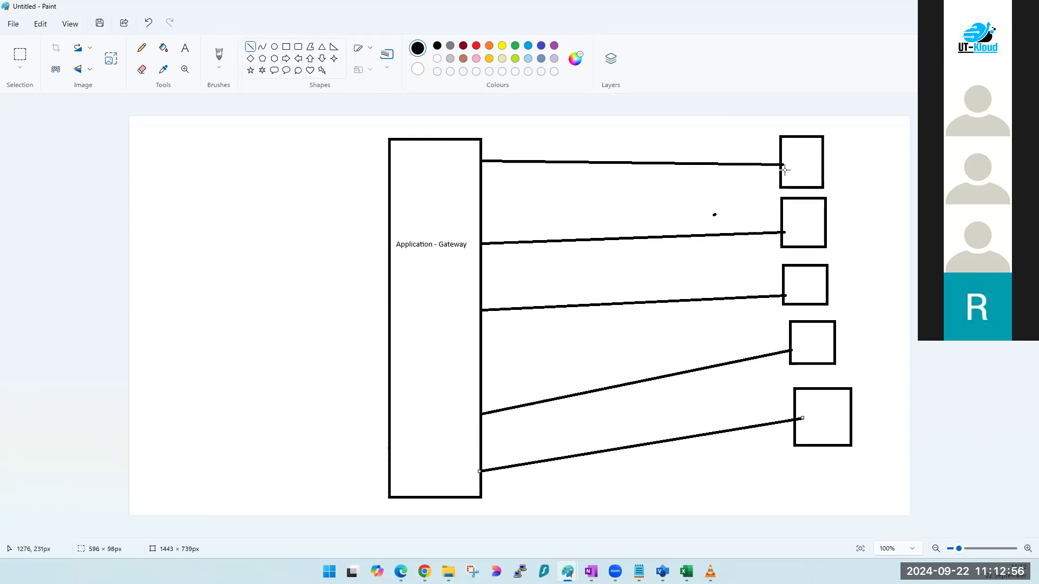
Step: Brush four freehand lines from the left side of the canvas to the gateway rectangle as incoming traffic
{"action": "left_click", "coordinate": [218, 56]}
{"action": "left_click_drag", "start_coordinate": [147, 135], "coordinate": [446, 222]}
{"action": "left_click_drag", "start_coordinate": [149, 230], "coordinate": [398, 233]}
{"action": "left_click_drag", "start_coordinate": [135, 264], "coordinate": [423, 272]}
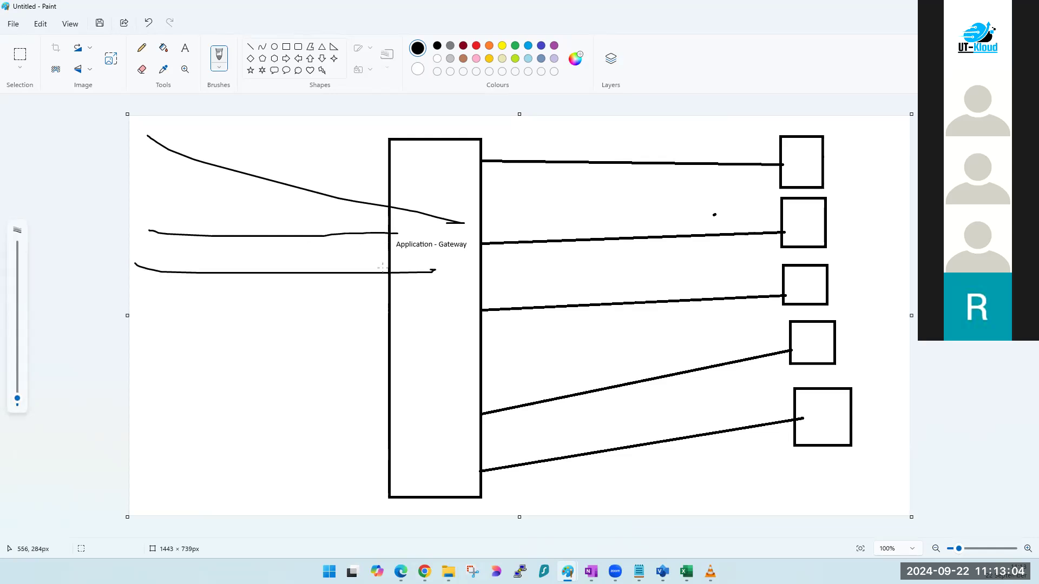
{"action": "left_click_drag", "start_coordinate": [223, 311], "coordinate": [375, 297]}
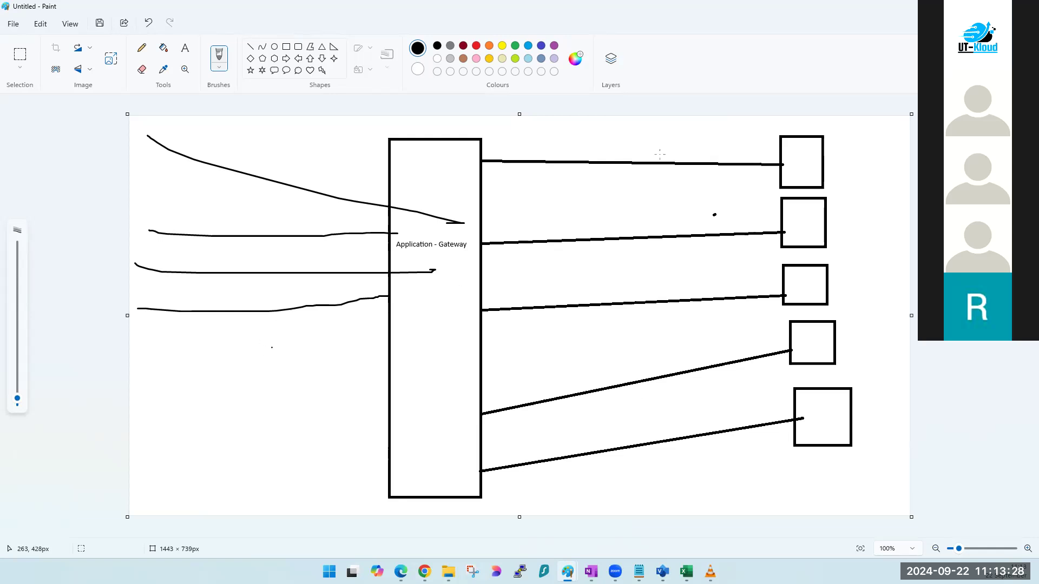
Step: Switch back to the application gateway creation form in the browser and turn autoscaling off
{"action": "key", "text": "alt+Tab"}
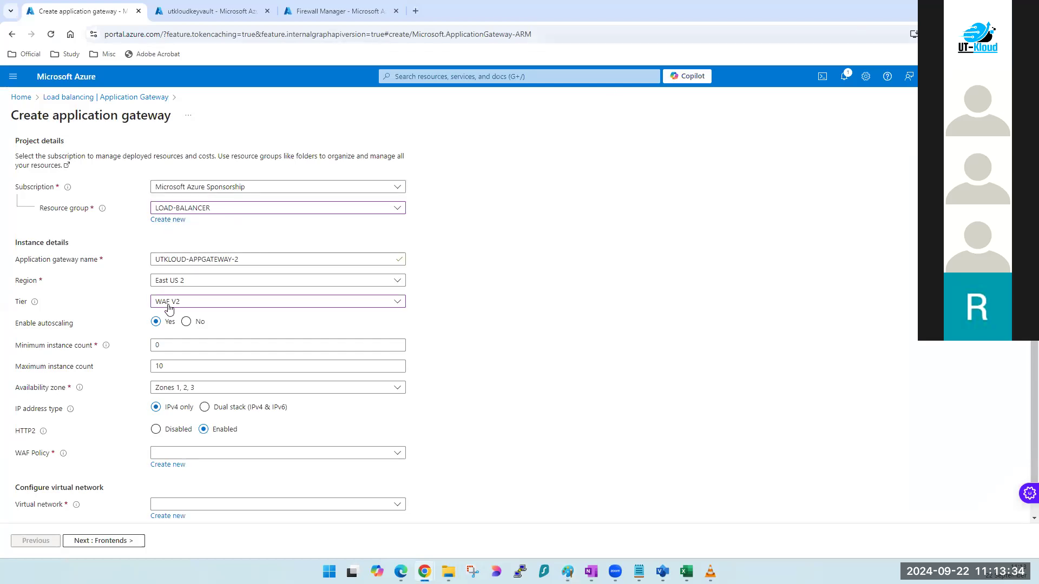
{"action": "left_click", "coordinate": [188, 325]}
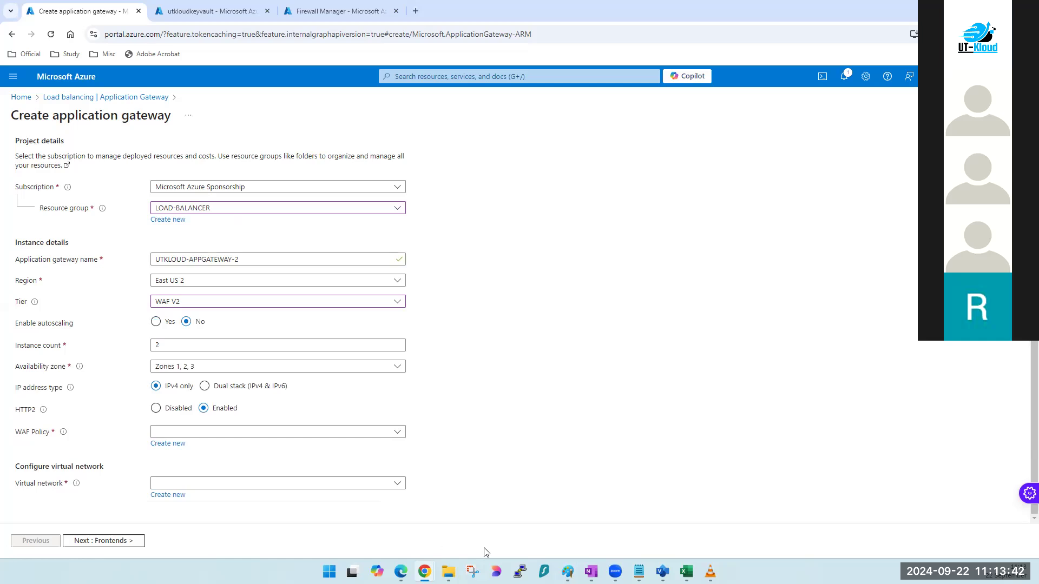
Step: Switch to OneNote and examine the table comparing Load Balancer, Application Gateway, Traffic Manager and Front Door
{"action": "left_click", "coordinate": [591, 572]}
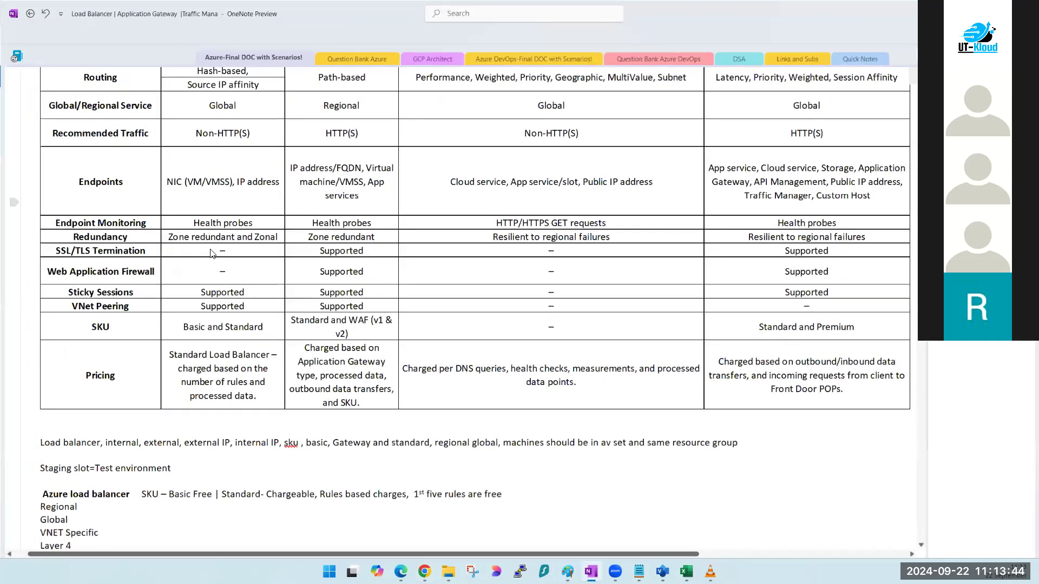
{"action": "scroll", "coordinate": [384, 182], "scroll_direction": "up", "scroll_amount": 3}
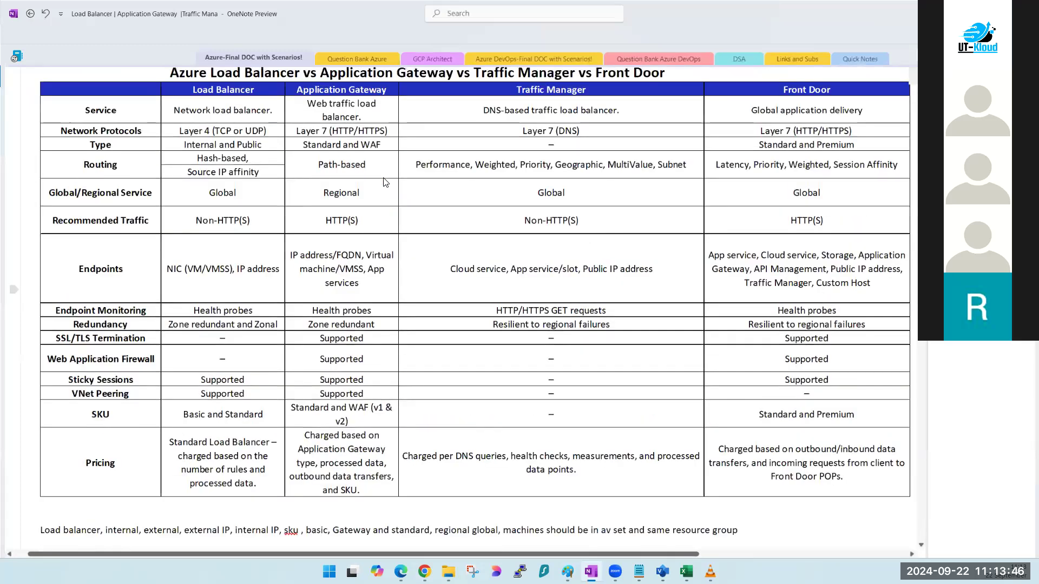
{"action": "scroll", "coordinate": [384, 182], "scroll_direction": "up", "scroll_amount": 3}
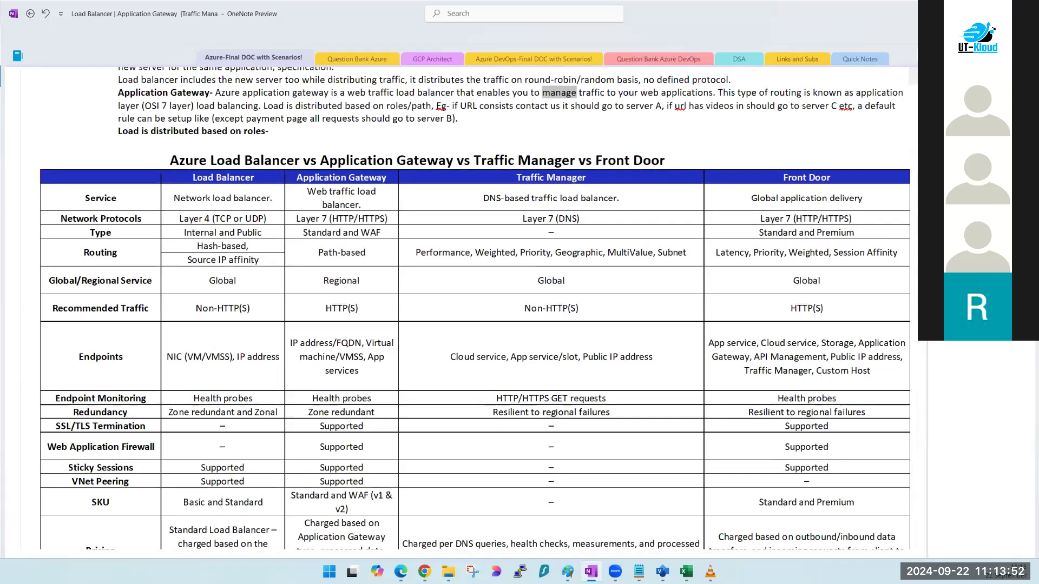
Step: Return to the application gateway creation form in the browser and set Enable autoscaling to Yes
{"action": "key", "text": "alt+Tab"}
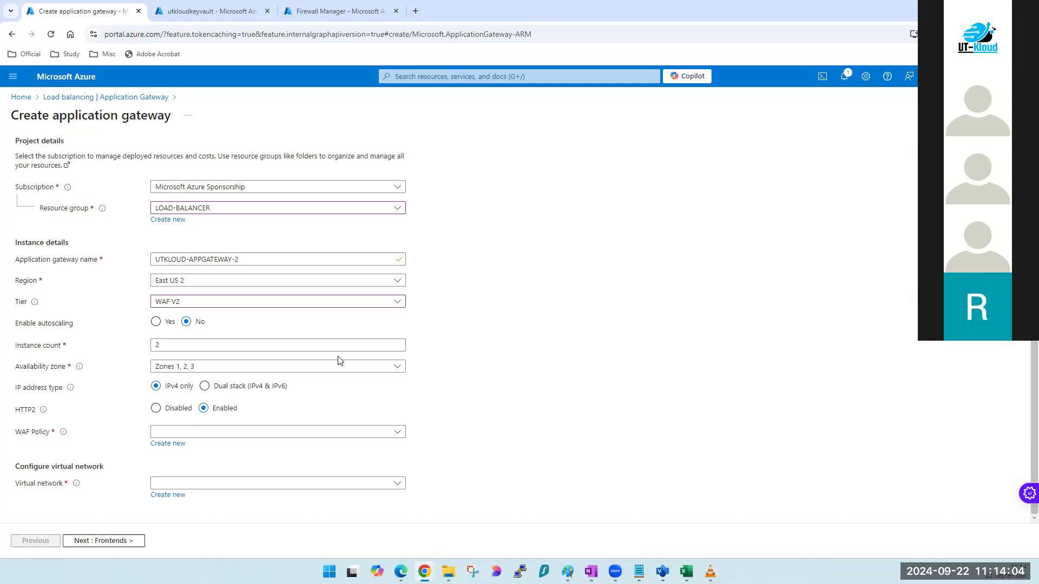
{"action": "left_click", "coordinate": [157, 325]}
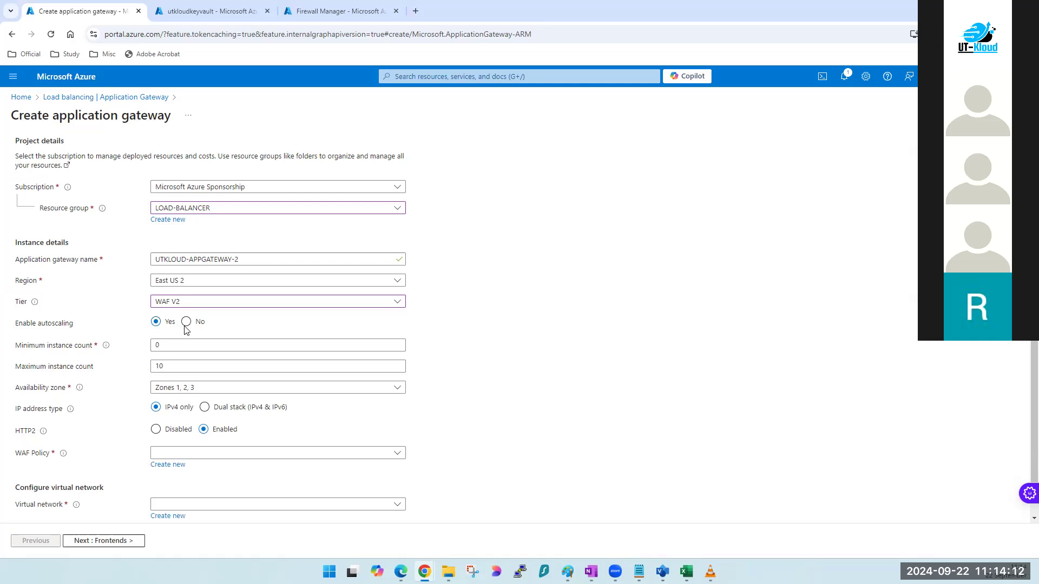
{"action": "mouse_move", "coordinate": [662, 572]}
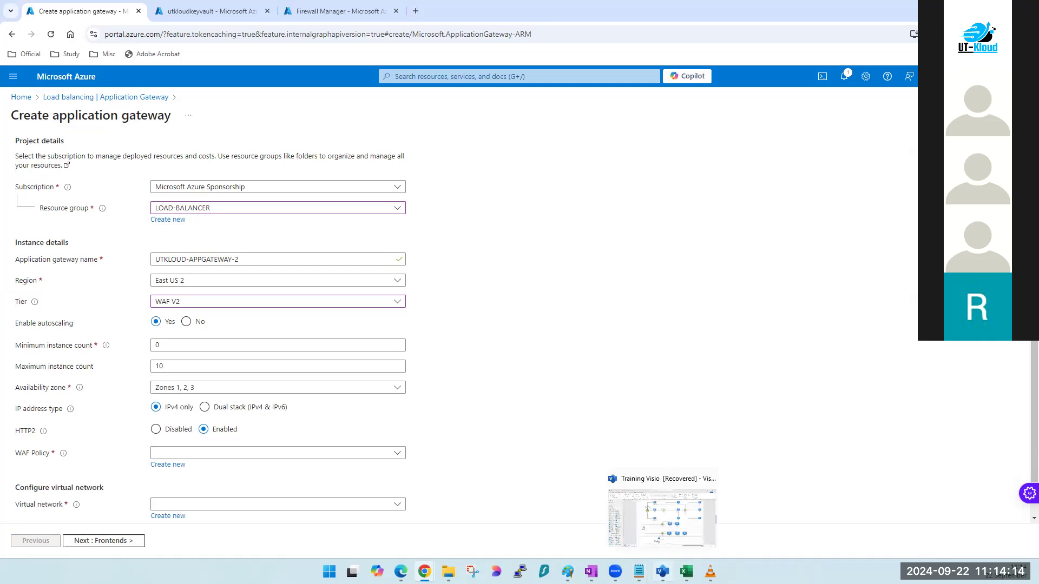
Step: Switch to Paint to examine the incoming lines of the application gateway diagram, and return to the creation form in the browser
{"action": "mouse_move", "coordinate": [615, 572]}
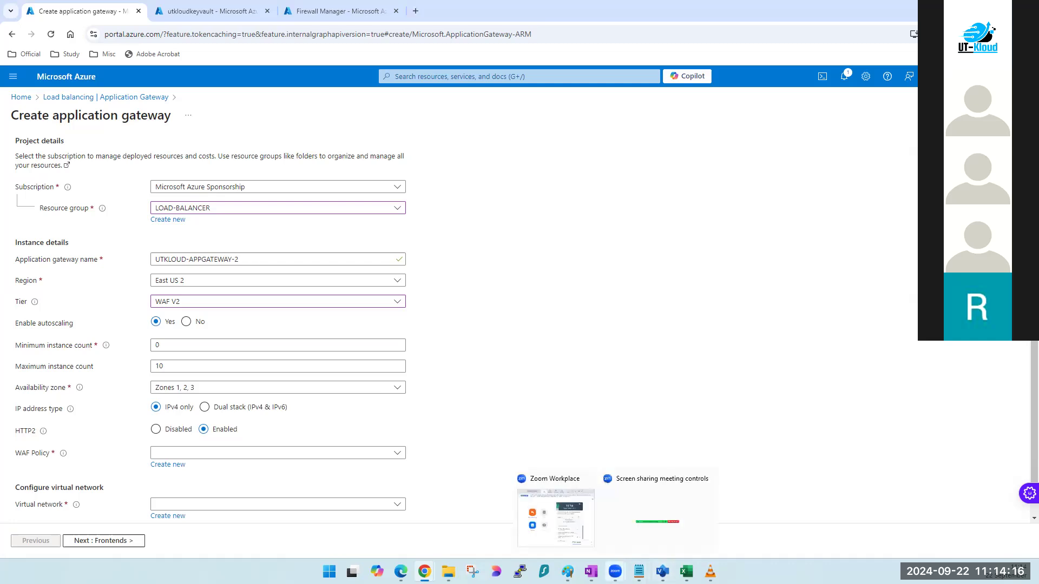
{"action": "mouse_move", "coordinate": [568, 571]}
{"action": "left_click", "coordinate": [620, 534]}
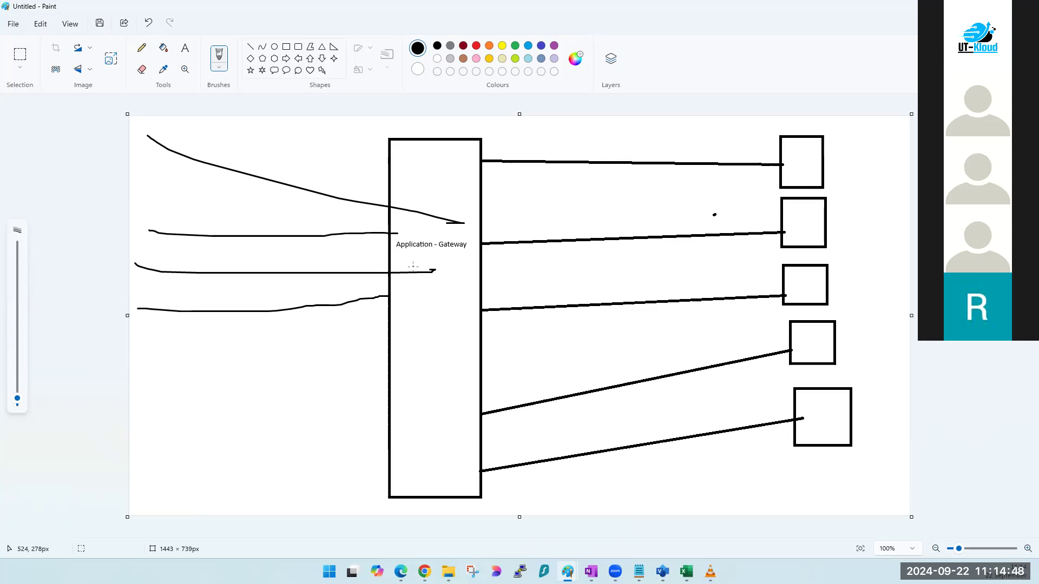
{"action": "key", "text": "alt+Tab"}
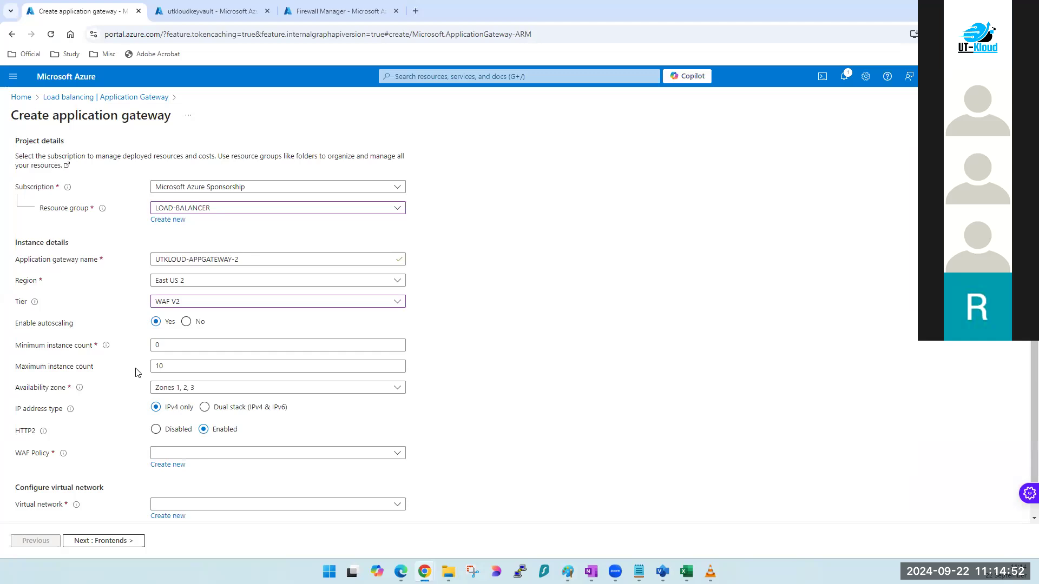
Step: Set the autoscaling minimum instance count to 1 and the maximum instance count to 5
{"action": "left_click", "coordinate": [174, 341]}
{"action": "double_click", "coordinate": [174, 341]}
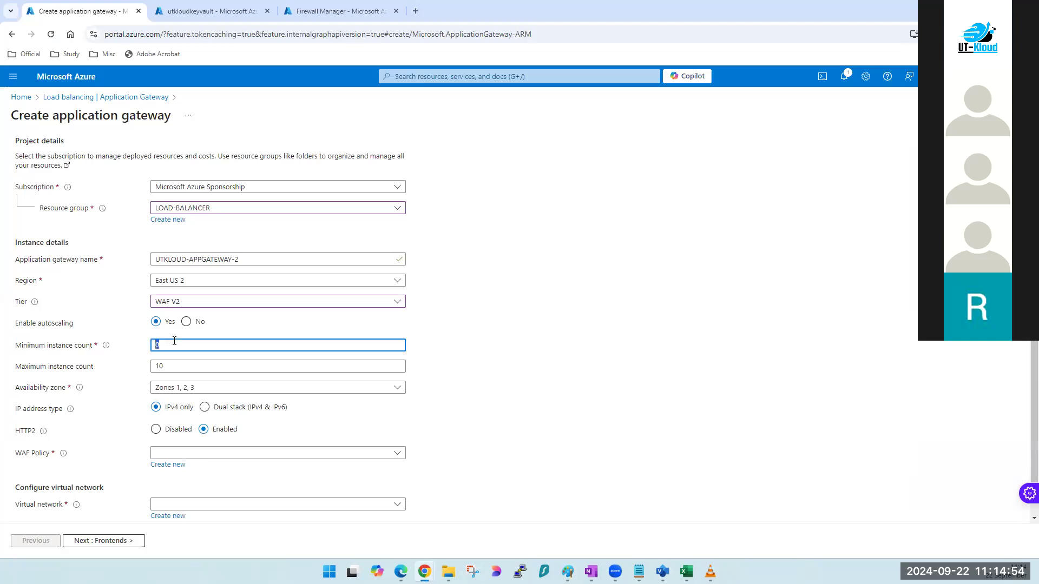
{"action": "type", "text": "1"}
{"action": "left_click", "coordinate": [162, 361]}
{"action": "double_click", "coordinate": [164, 362]}
{"action": "type", "text": "5"}
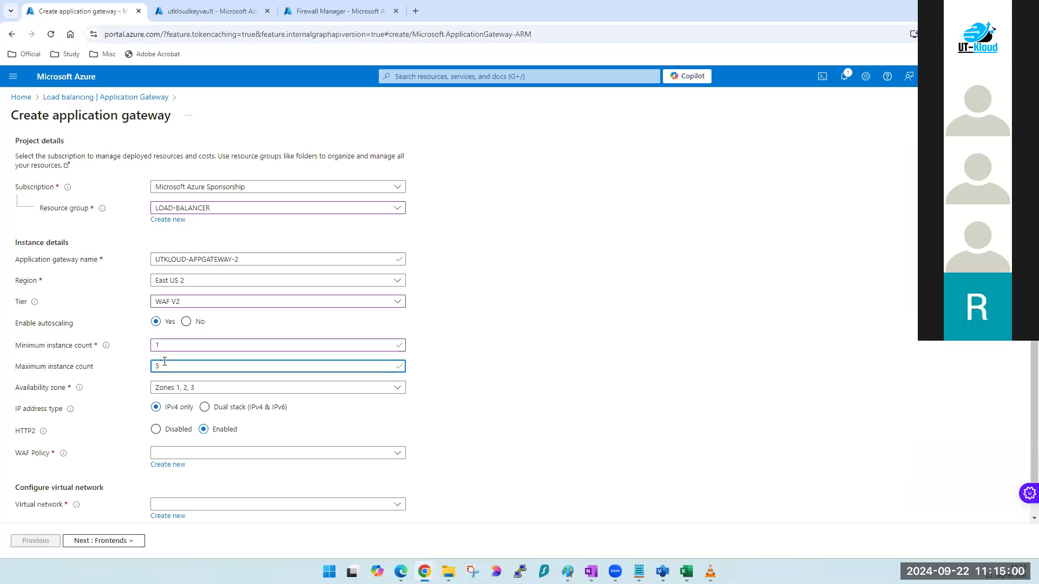
{"action": "left_click", "coordinate": [563, 434]}
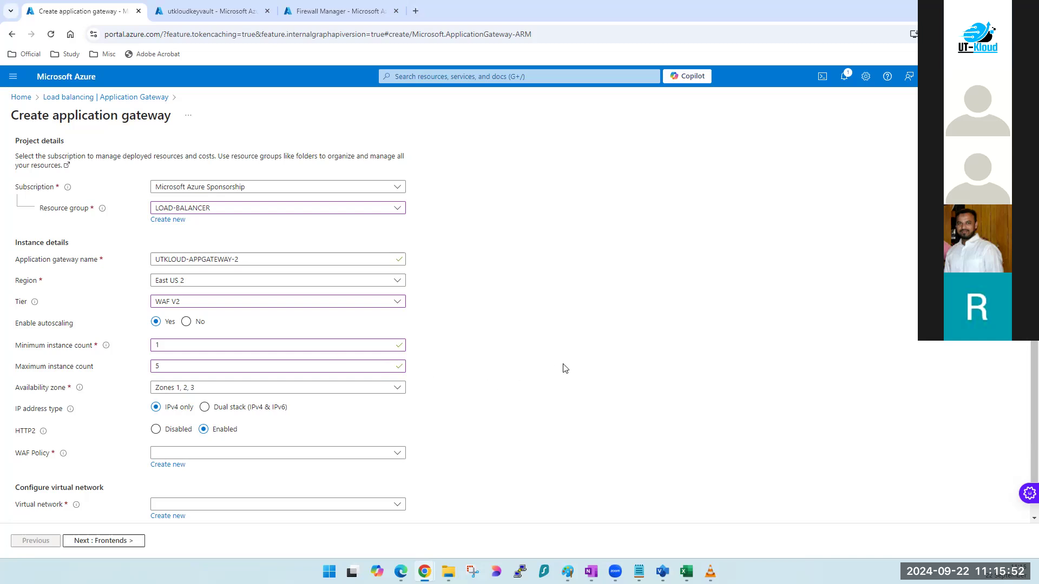
Step: Expand the availability zone choices and switch to OneNote to view the availability zone diagram on the Azure Basic and Subscriptions page
{"action": "scroll", "coordinate": [566, 366], "scroll_direction": "down", "scroll_amount": 1}
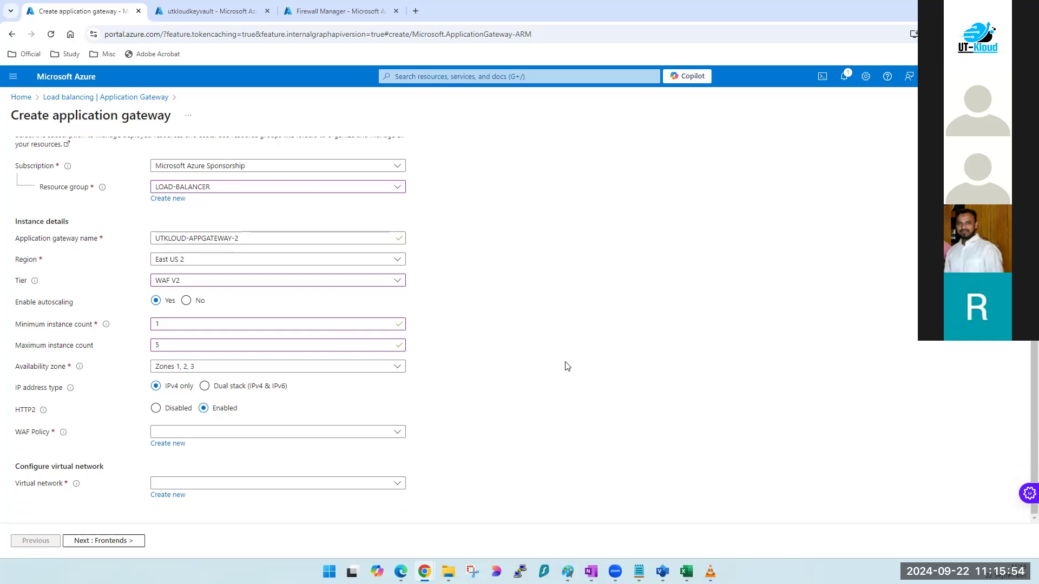
{"action": "left_click", "coordinate": [206, 370]}
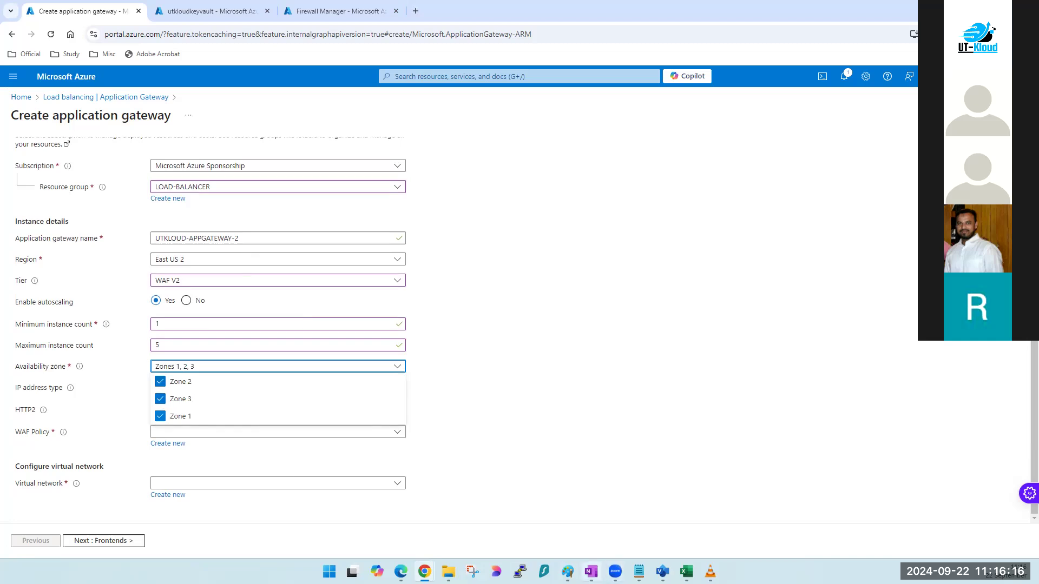
{"action": "left_click", "coordinate": [591, 571]}
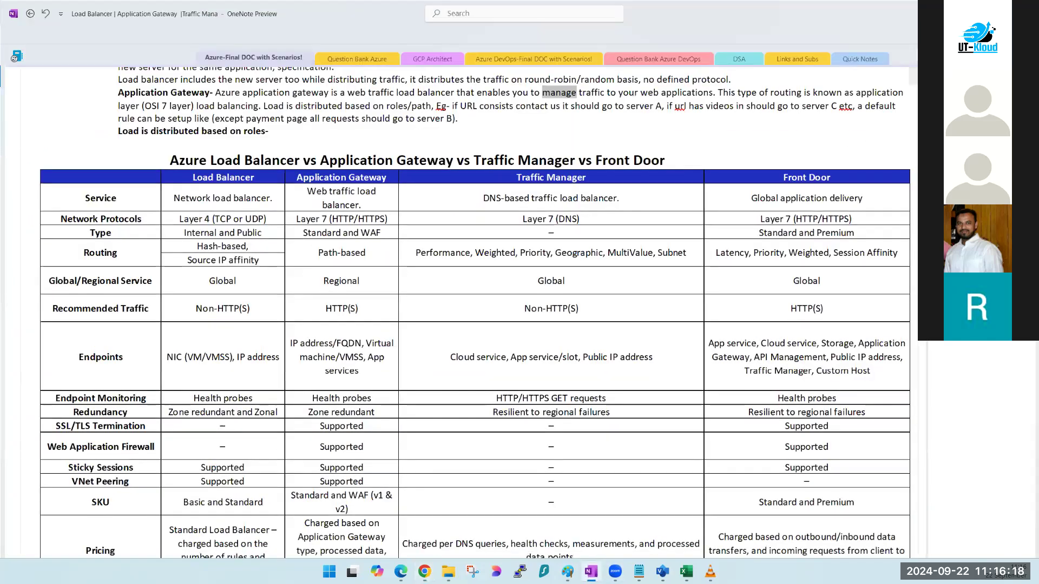
{"action": "key", "text": "alt+Left"}
{"action": "key", "text": "alt+Left"}
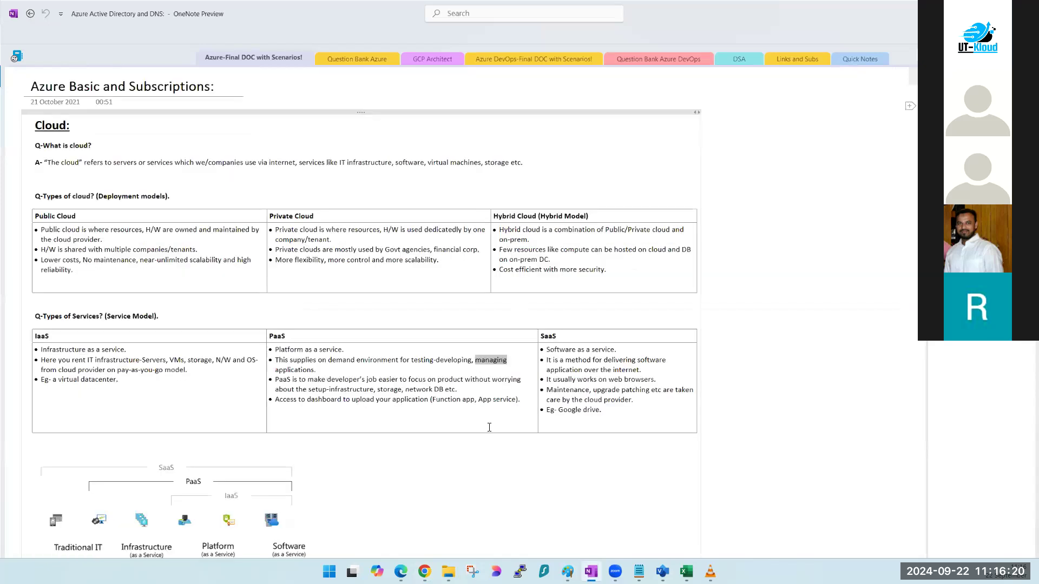
{"action": "scroll", "coordinate": [489, 427], "scroll_direction": "down", "scroll_amount": 15}
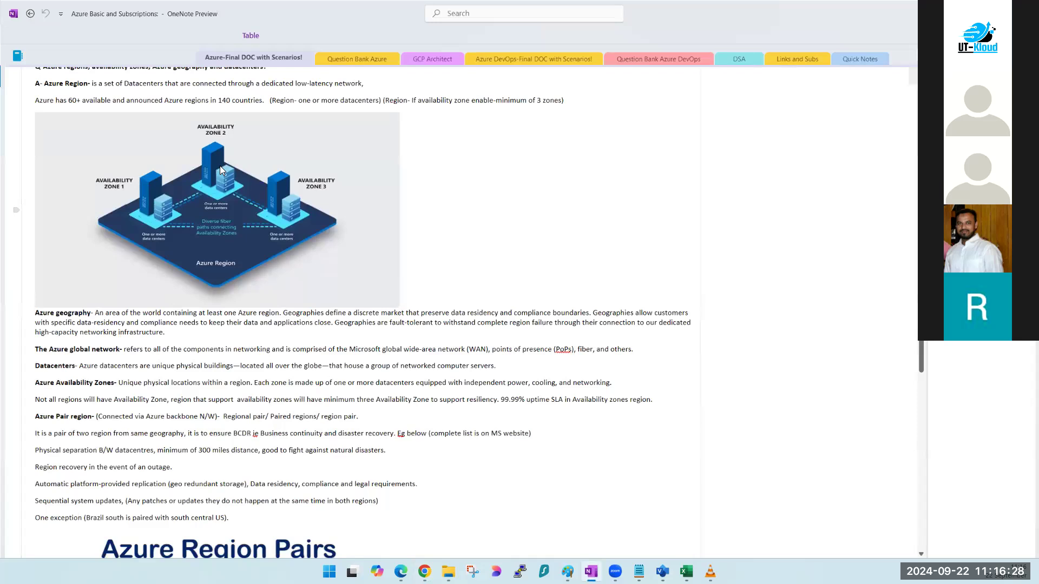
Step: Go back to the browser form, view the gateway diagram in Paint, and return to close the availability zone choices
{"action": "key", "text": "alt+Tab"}
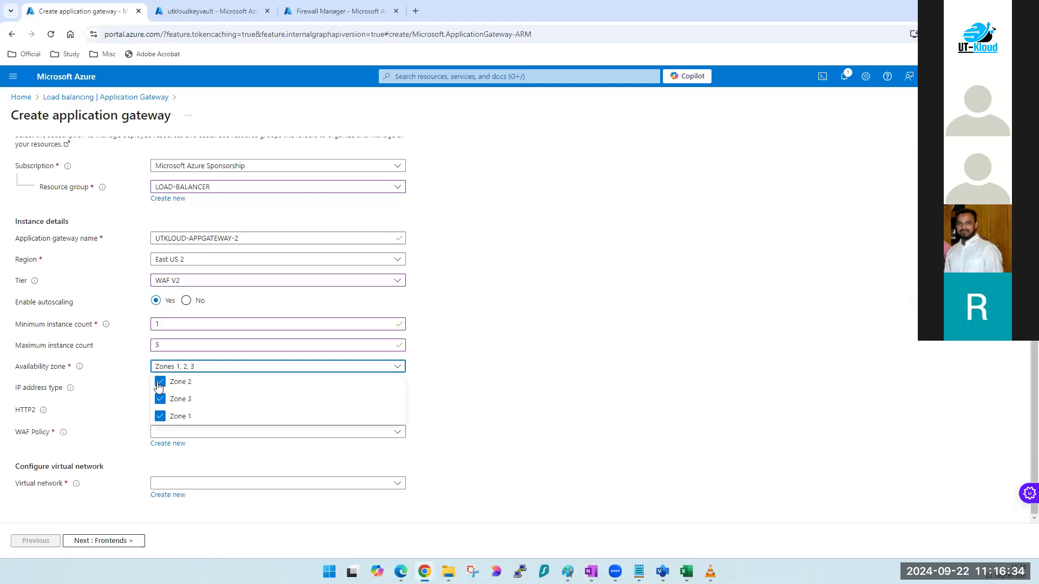
{"action": "mouse_move", "coordinate": [567, 572]}
{"action": "left_click", "coordinate": [623, 531]}
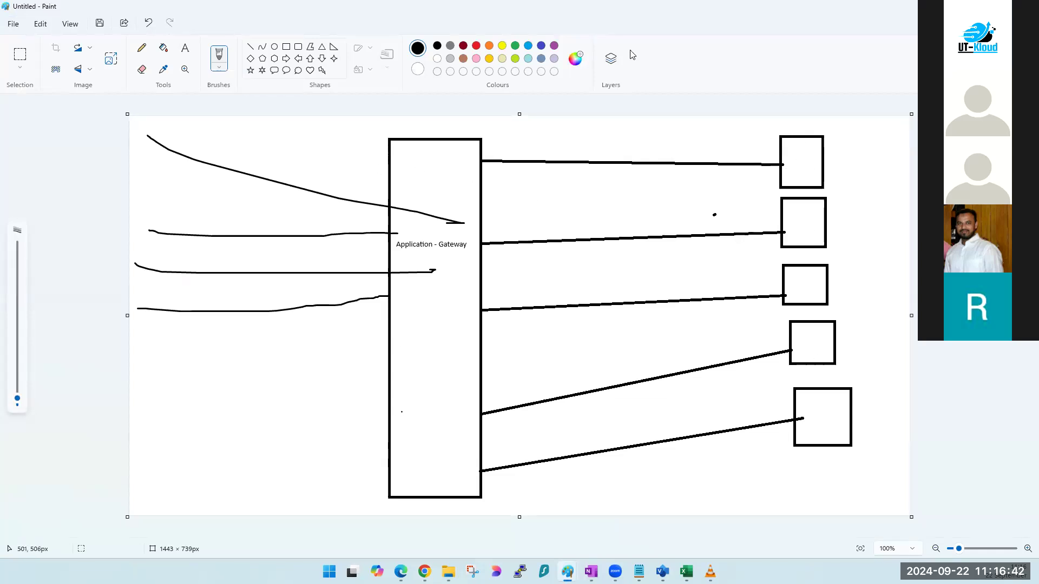
{"action": "key", "text": "alt+Tab"}
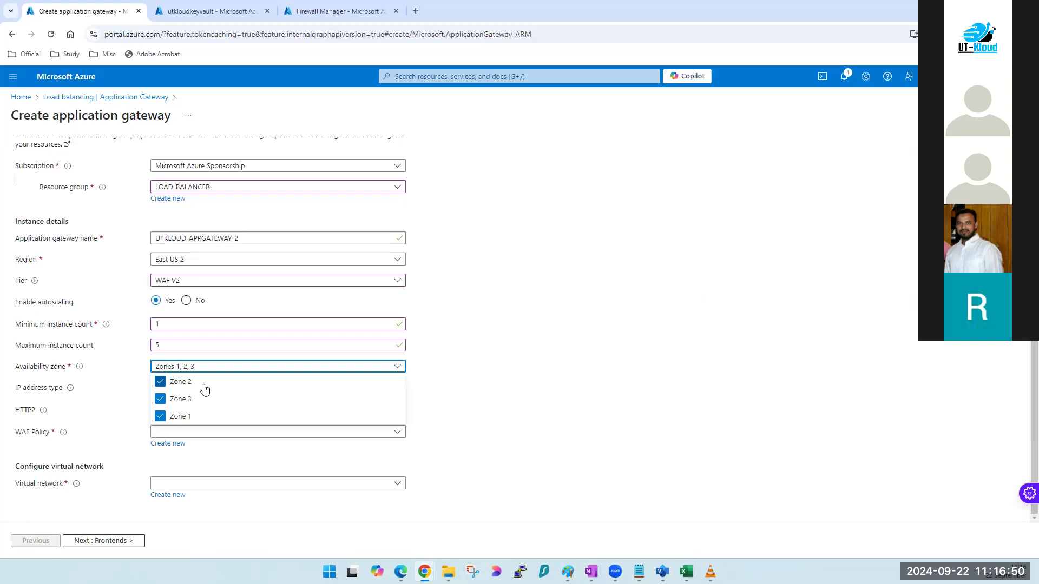
{"action": "left_click", "coordinate": [623, 390]}
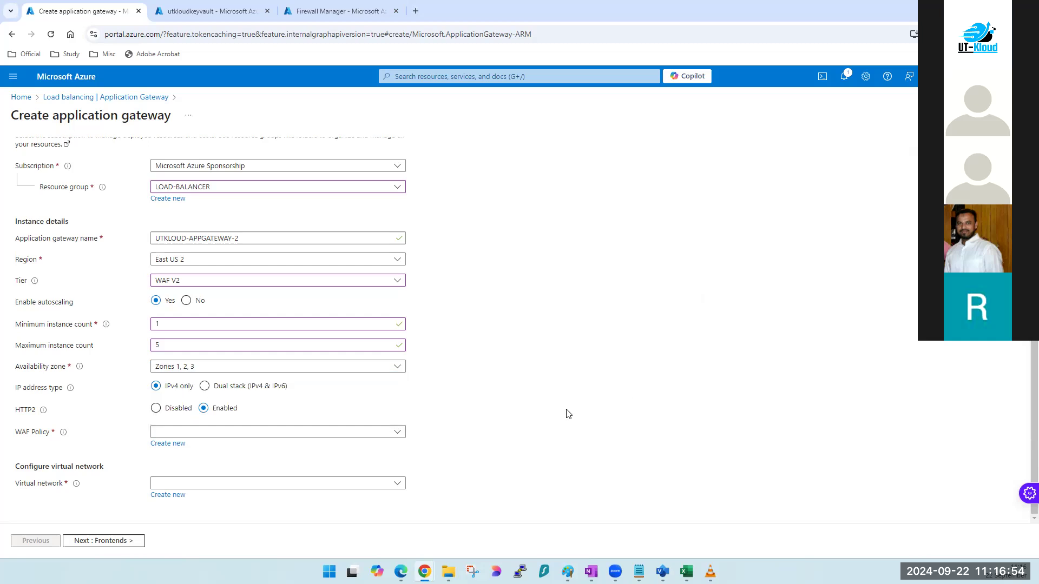
Step: Limit the application gateway's availability zones to Zone 2 by clearing Zone 1 and Zone 3
{"action": "left_click", "coordinate": [277, 369]}
{"action": "left_click", "coordinate": [160, 416]}
{"action": "left_click", "coordinate": [159, 400]}
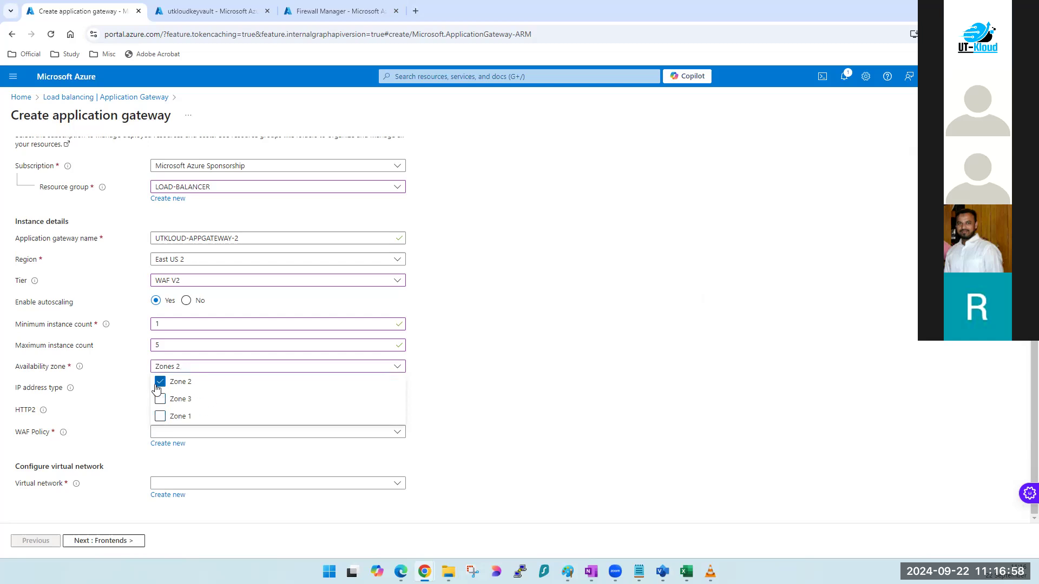
{"action": "left_click", "coordinate": [160, 382]}
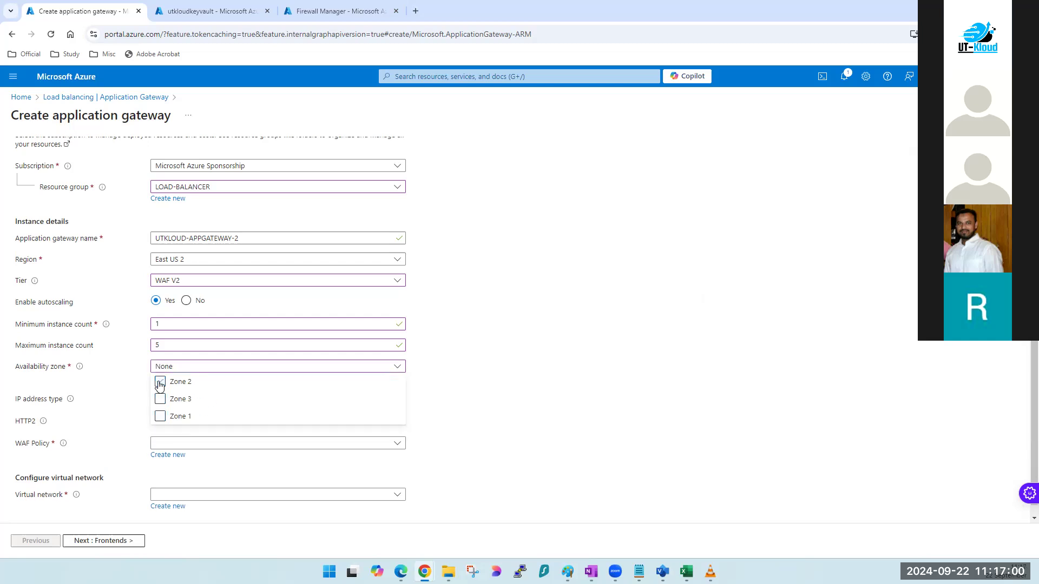
{"action": "left_click", "coordinate": [159, 382]}
{"action": "left_click", "coordinate": [653, 365]}
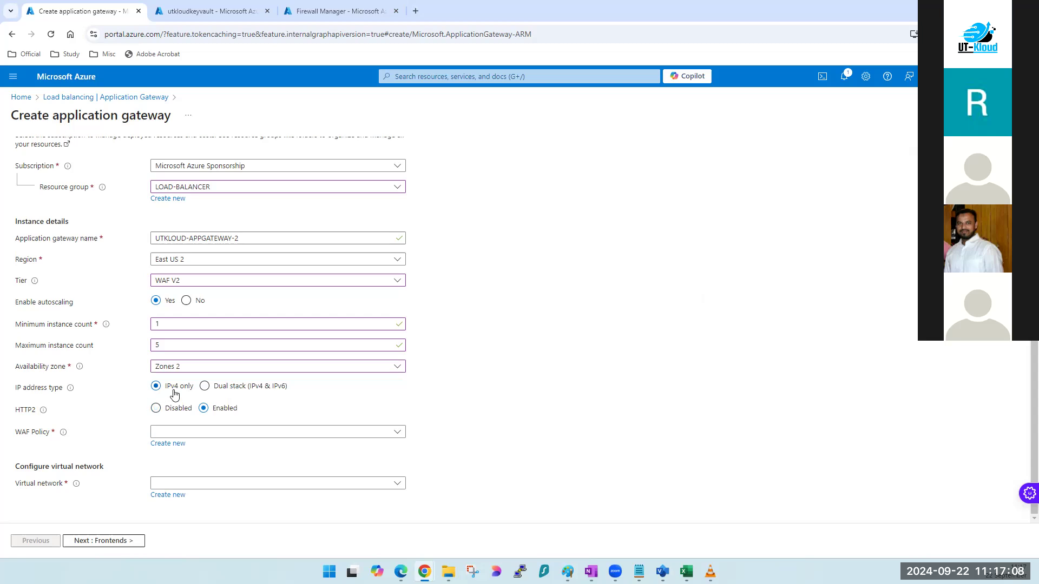
Step: Check the HTTP2 help text and select WAF-POLICY as the gateway's WAF policy
{"action": "mouse_move", "coordinate": [43, 415]}
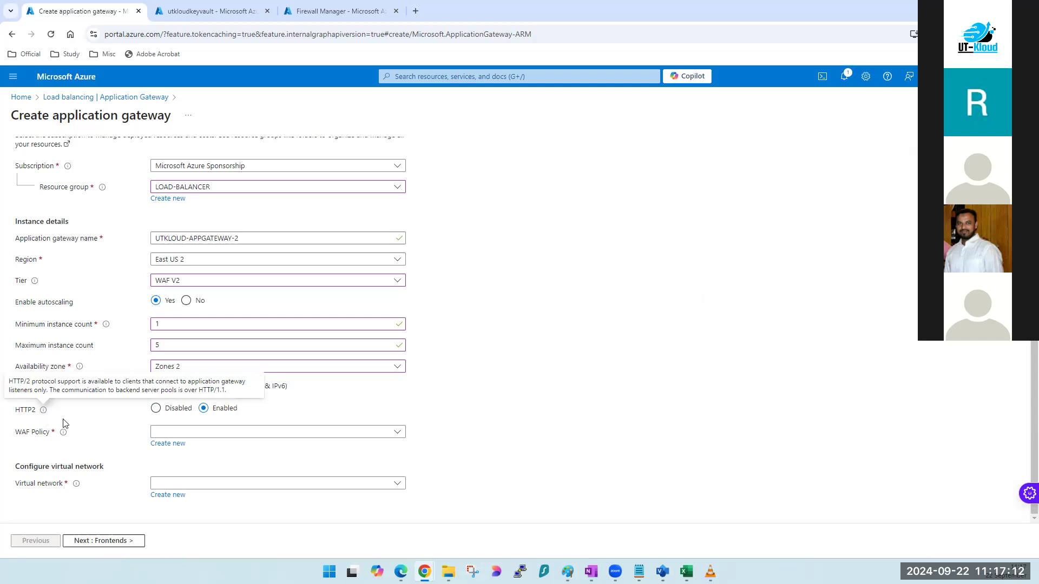
{"action": "left_click", "coordinate": [232, 436]}
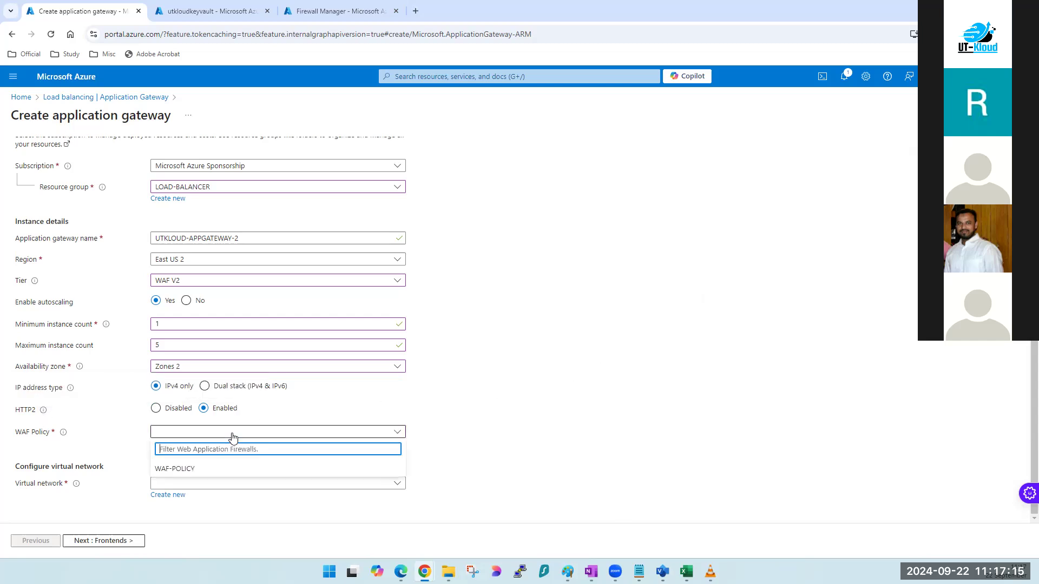
{"action": "left_click", "coordinate": [175, 475]}
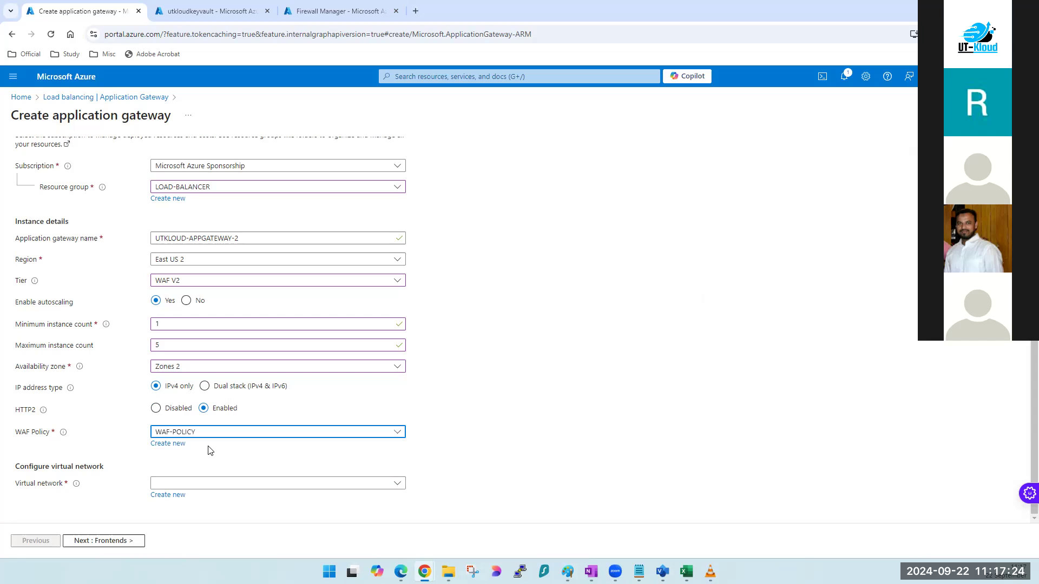
{"action": "left_click", "coordinate": [724, 397]}
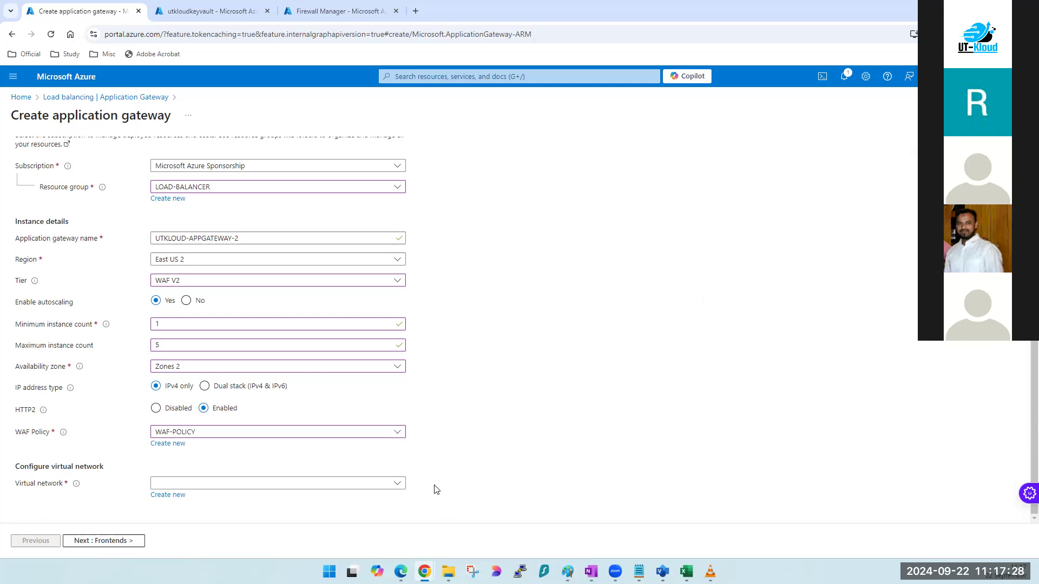
Step: Select UTKLOUD-VM1-vnet as the virtual network for the application gateway
{"action": "left_click", "coordinate": [402, 485]}
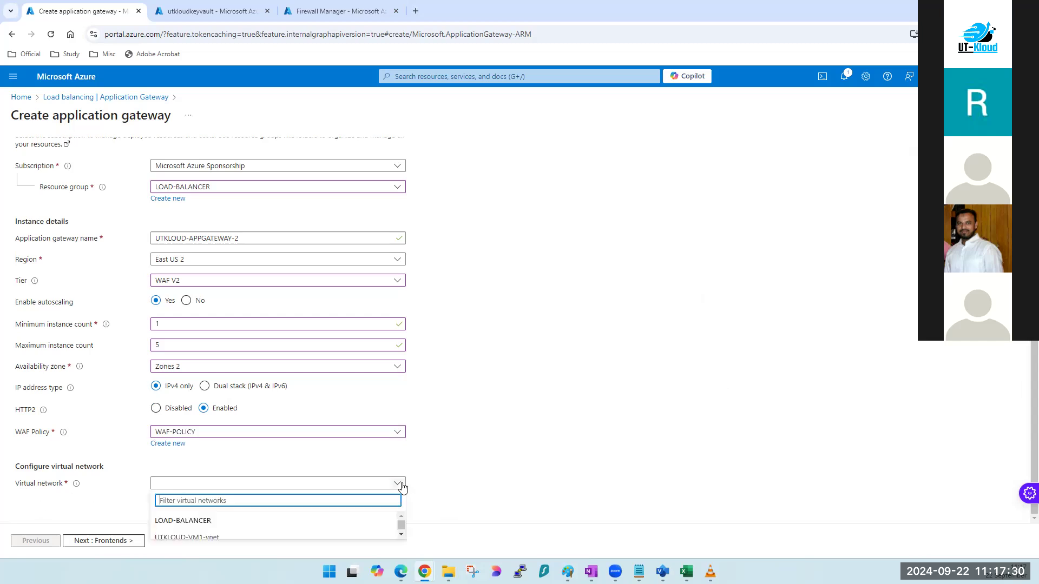
{"action": "left_click", "coordinate": [497, 411]}
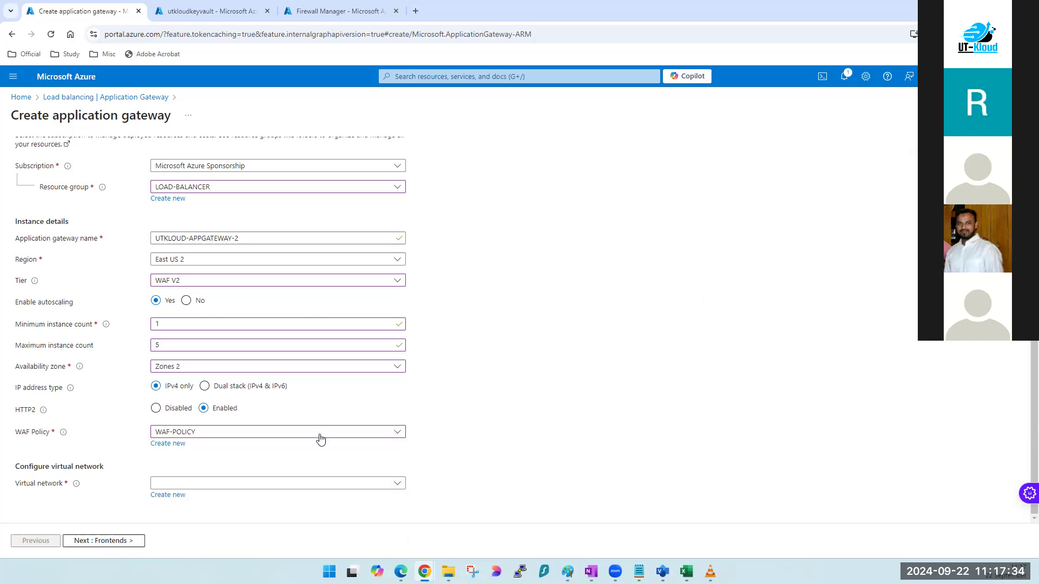
{"action": "left_click", "coordinate": [397, 483]}
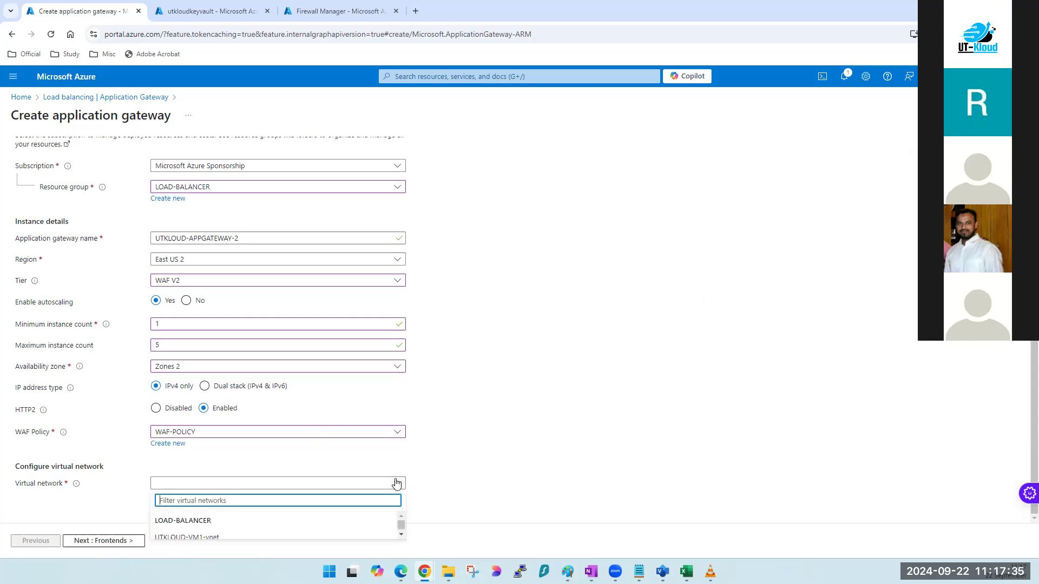
{"action": "left_click", "coordinate": [208, 537]}
{"action": "scroll", "coordinate": [566, 399], "scroll_direction": "down", "scroll_amount": 1}
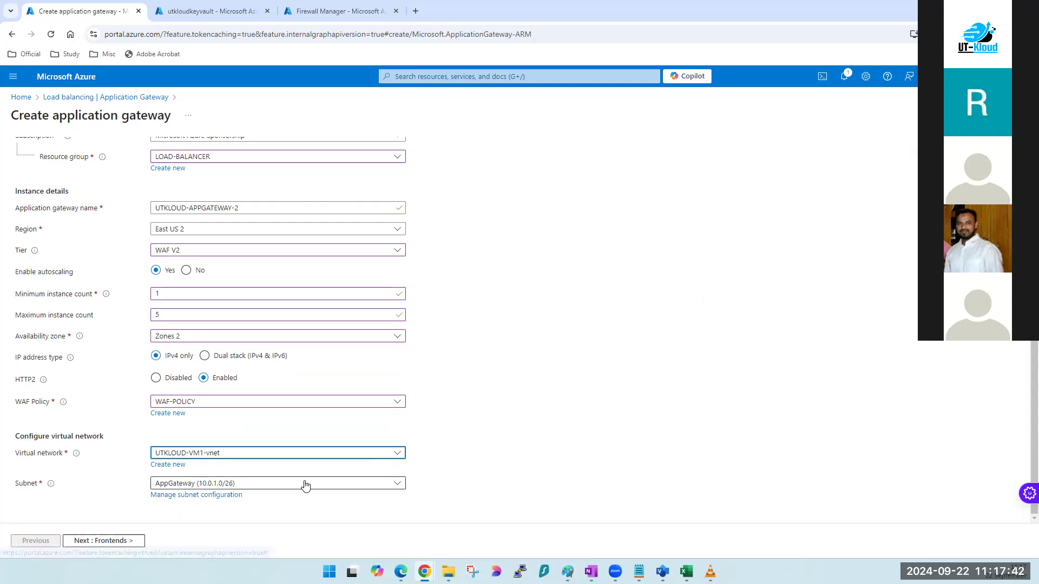
Step: Try the default (10.0.0.0/24) subnet for the gateway, and reselect the AppGateway (10.0.1.0/26) subnet
{"action": "left_click", "coordinate": [259, 487]}
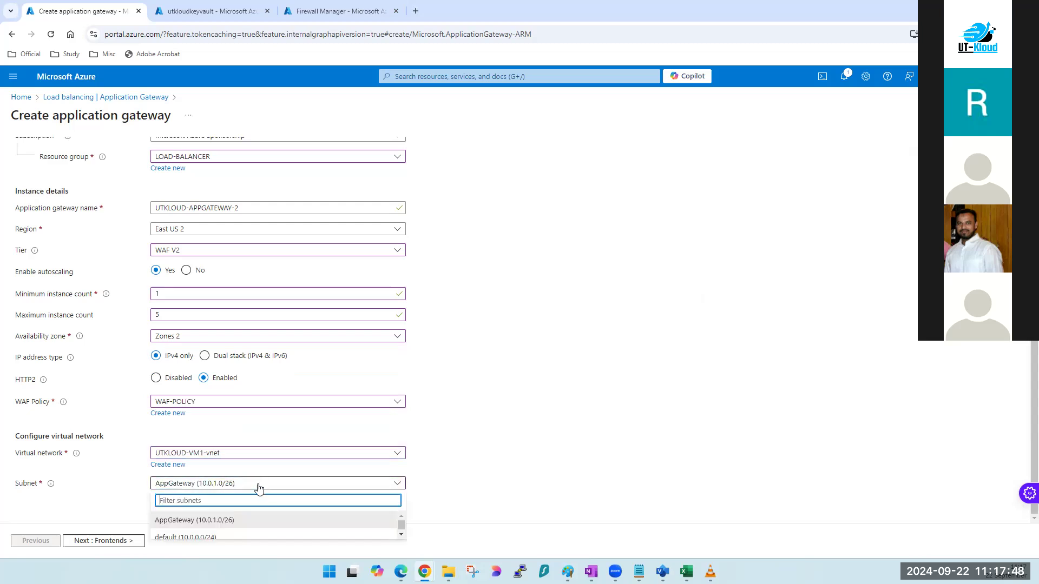
{"action": "left_click", "coordinate": [187, 537]}
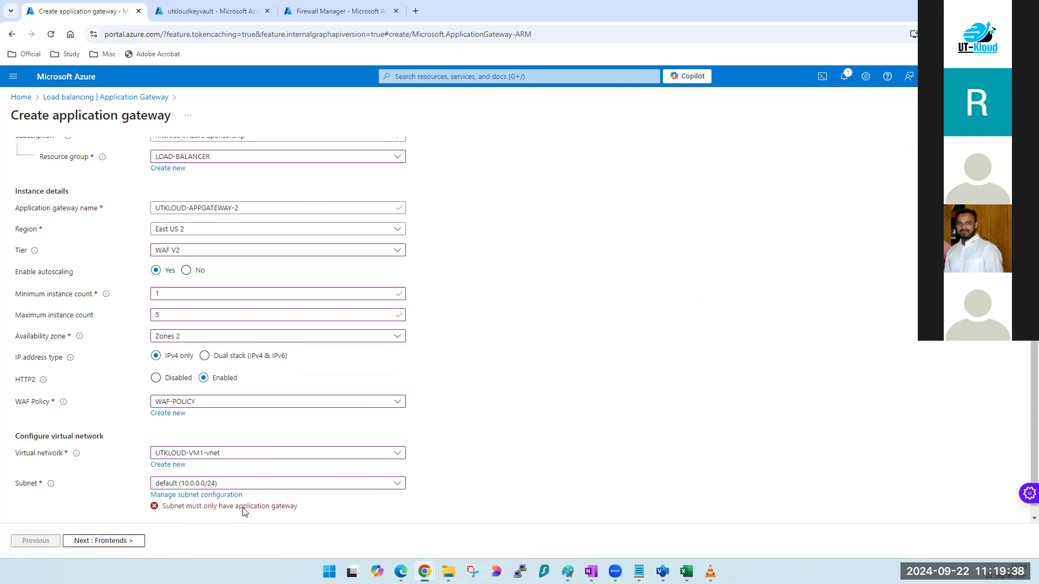
{"action": "left_click", "coordinate": [261, 488]}
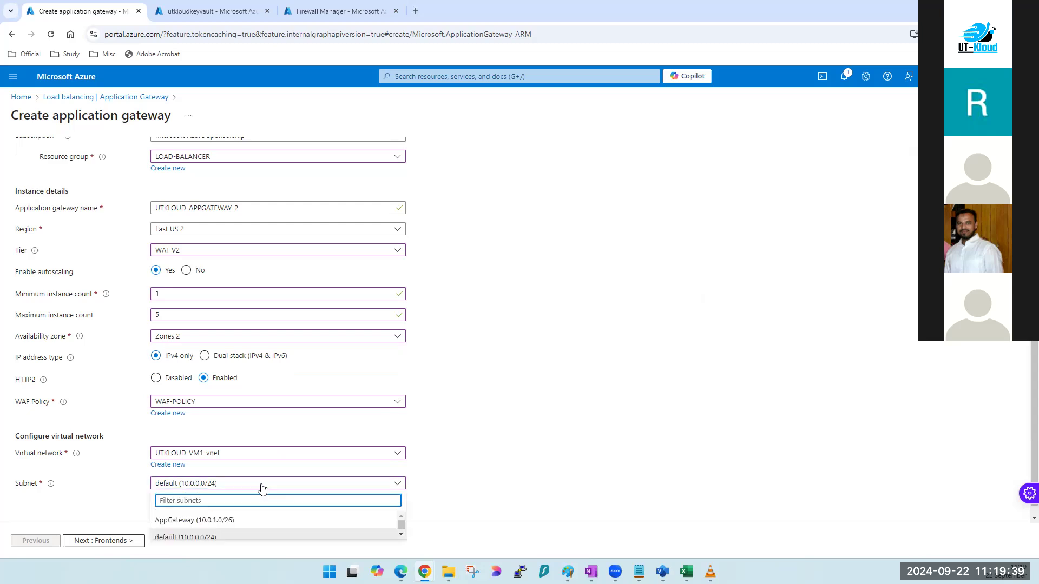
{"action": "left_click", "coordinate": [202, 522]}
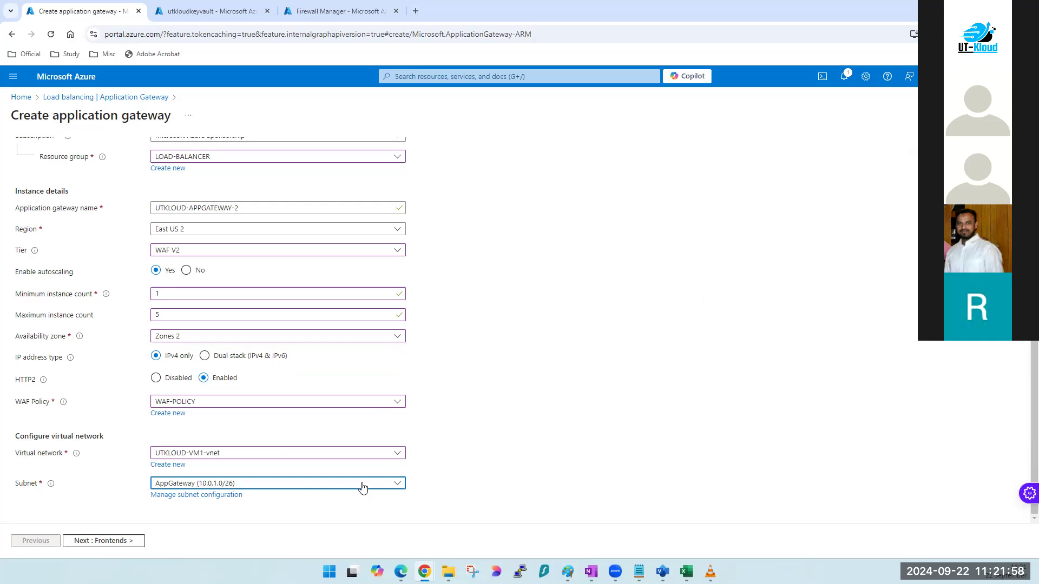
Step: Switch to the gateway and backend server diagram in Paint, and return to the creation form in the browser
{"action": "mouse_move", "coordinate": [568, 572]}
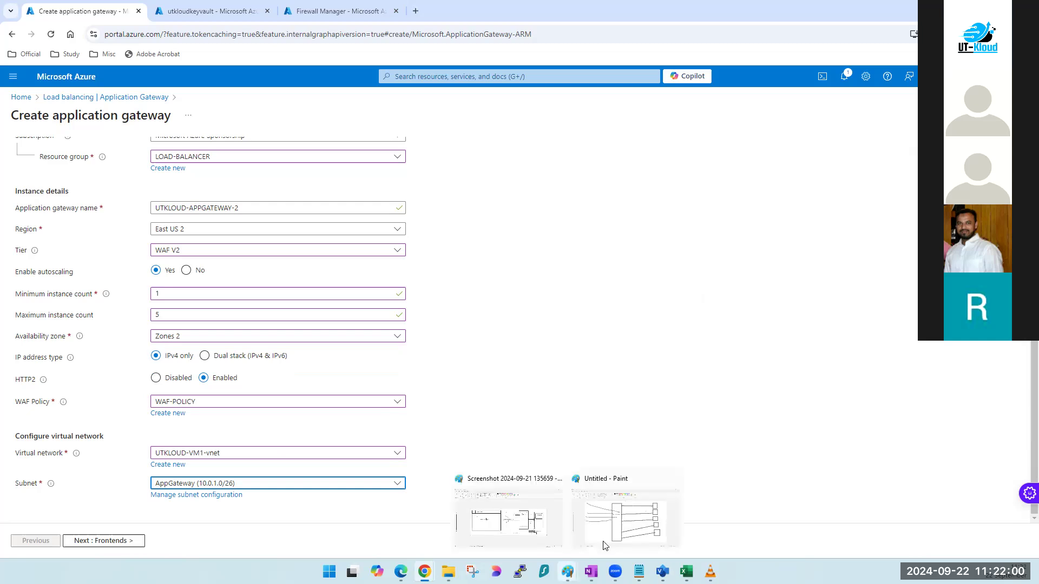
{"action": "left_click", "coordinate": [627, 536]}
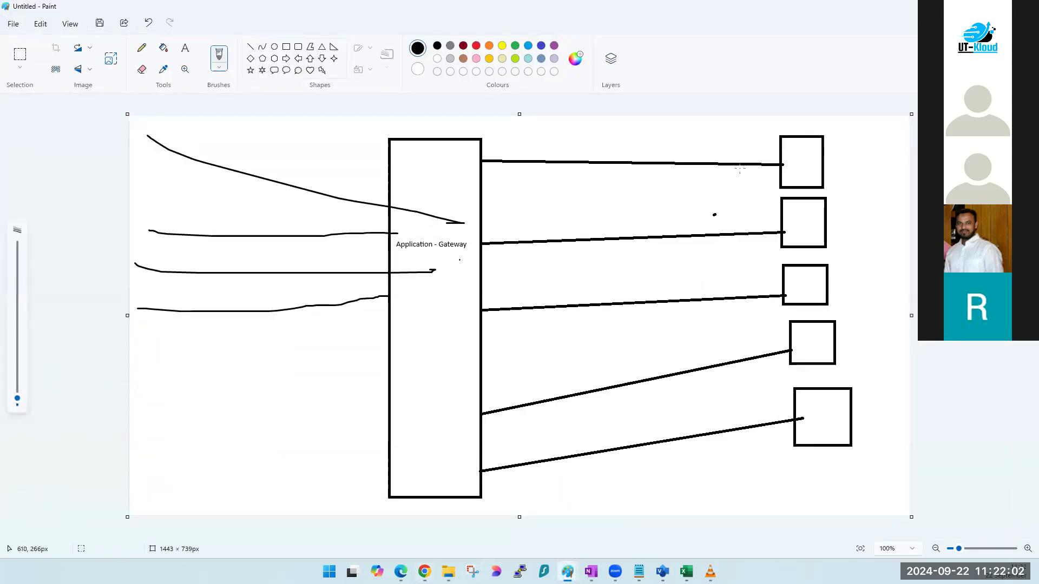
{"action": "key", "text": "alt+Tab"}
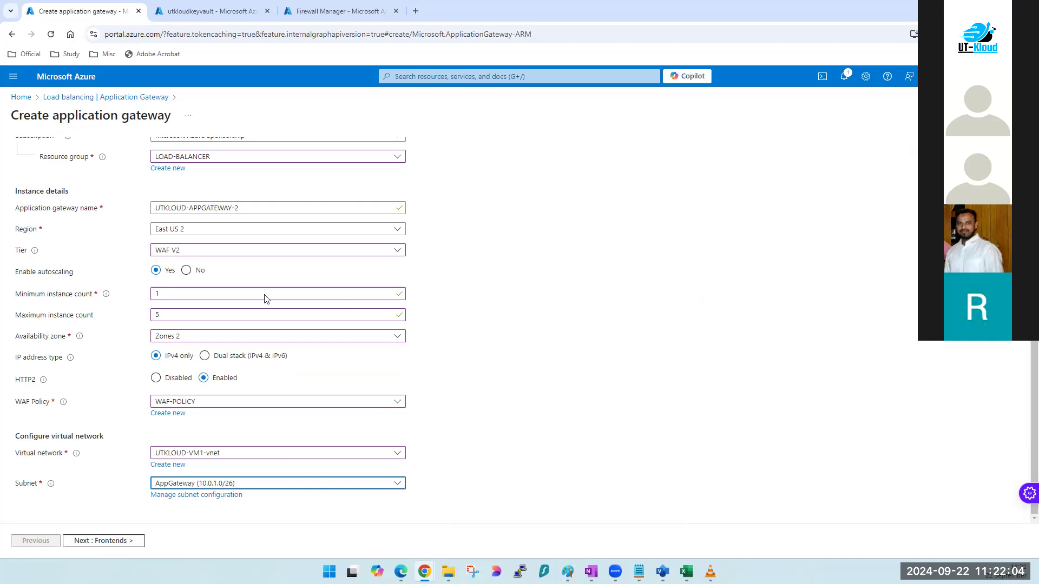
Step: Try 10 and 0 as the maximum instance count, and set it to 125
{"action": "double_click", "coordinate": [188, 312]}
{"action": "type", "text": "10"}
{"action": "key", "text": "Tab"}
{"action": "key", "text": "shift+Tab"}
{"action": "key", "text": "shift+Tab"}
{"action": "key", "text": "Tab"}
{"action": "type", "text": "0"}
{"action": "key", "text": "Tab"}
{"action": "key", "text": "shift+Tab"}
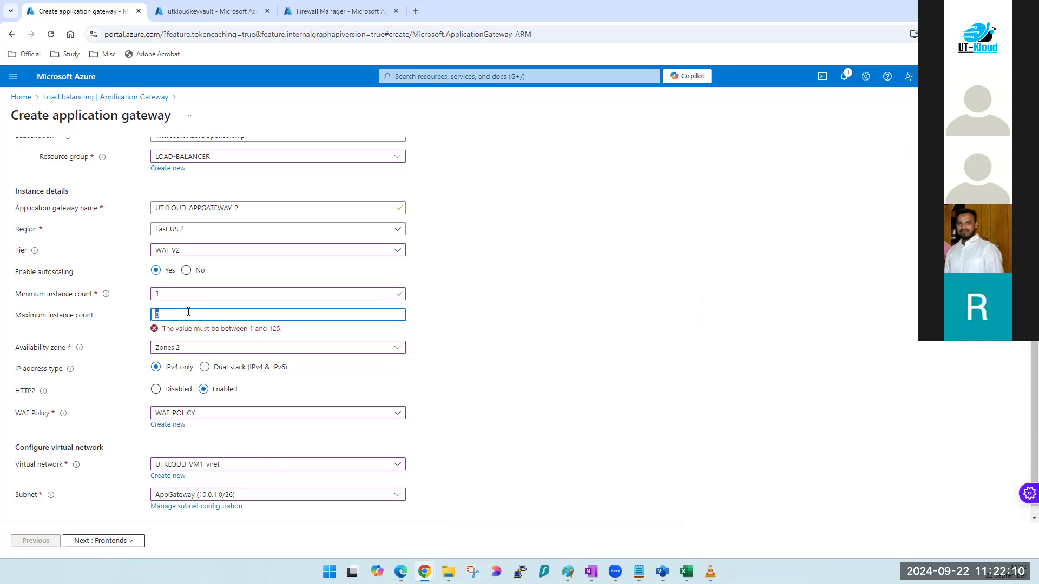
{"action": "type", "text": "125"}
{"action": "key", "text": "shift+Tab"}
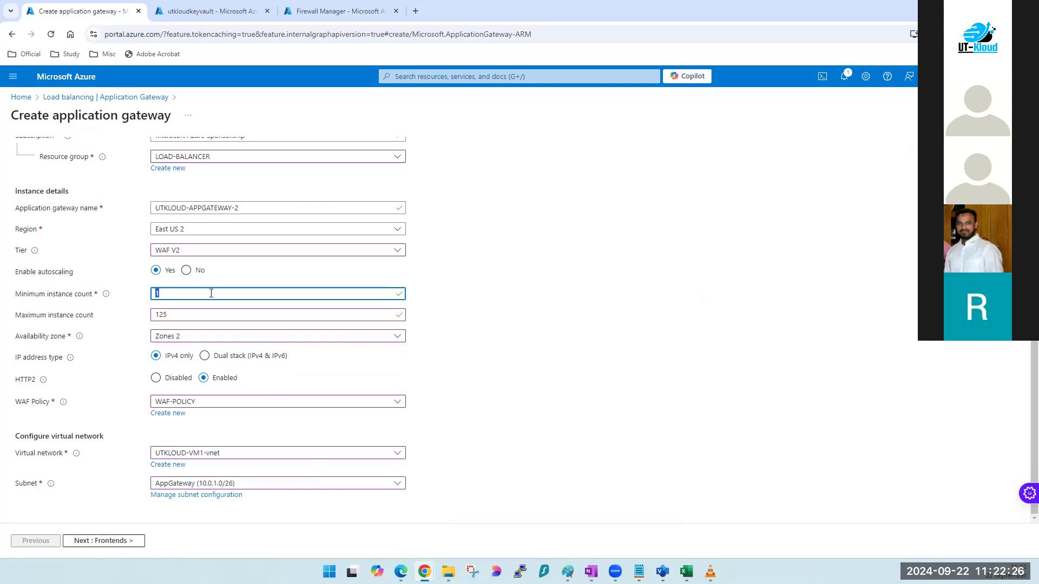
Step: Set the maximum instance count to 4 and continue to the gateway's frontend settings
{"action": "key", "text": "Tab"}
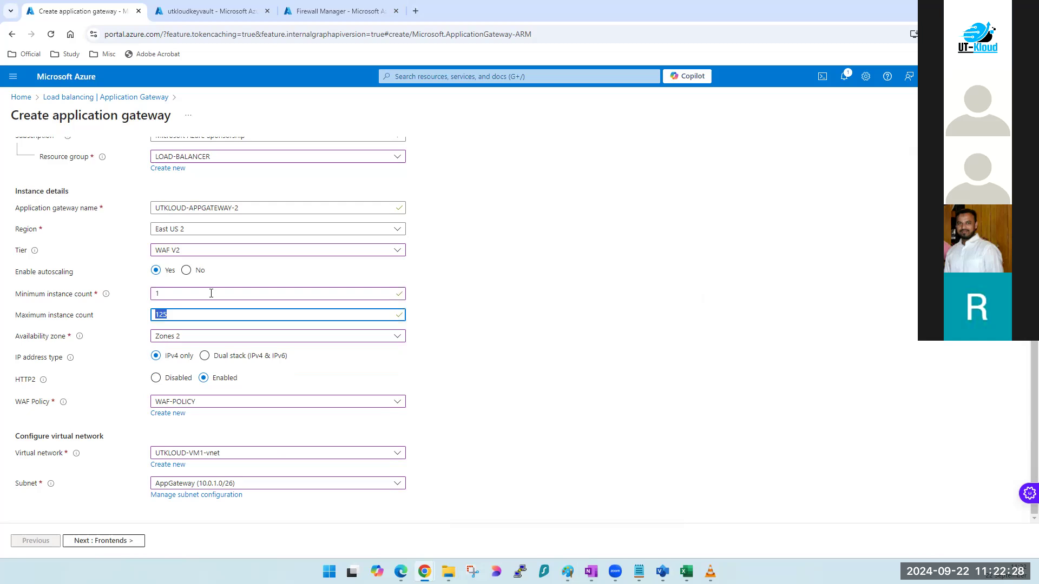
{"action": "type", "text": "4"}
{"action": "left_click", "coordinate": [93, 544]}
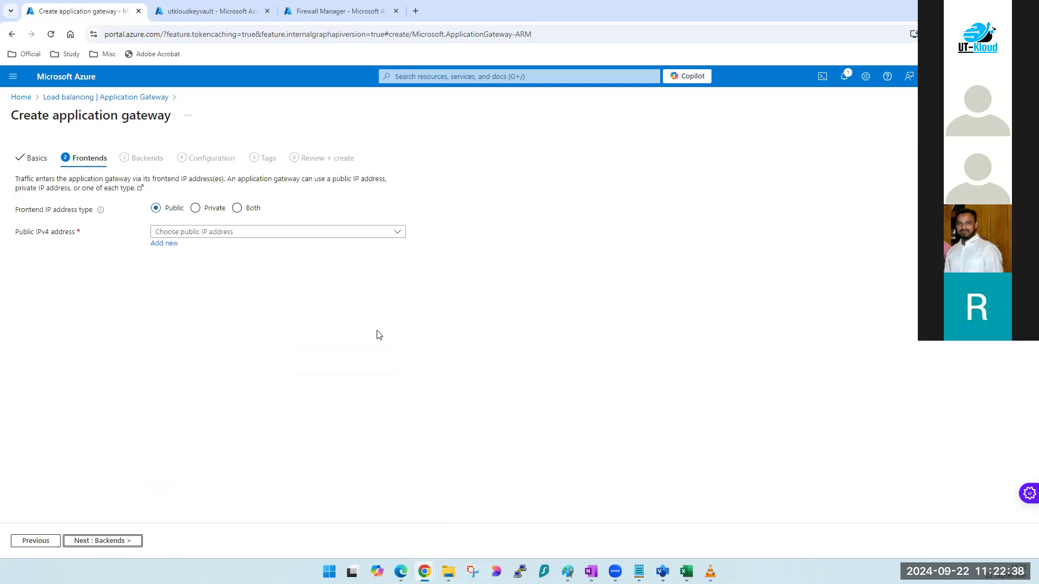
Step: Add a new public IPv4 address named PIP-2 for the gateway frontend
{"action": "left_click", "coordinate": [199, 235]}
{"action": "left_click", "coordinate": [465, 293]}
{"action": "left_click", "coordinate": [165, 244]}
{"action": "left_click", "coordinate": [229, 284]}
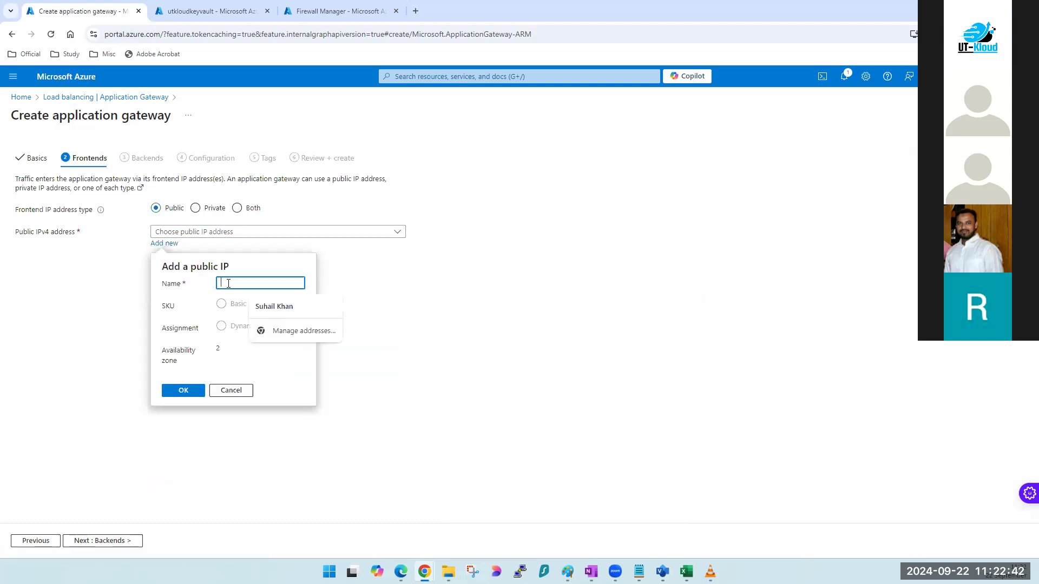
{"action": "type", "text": "PIP-2"}
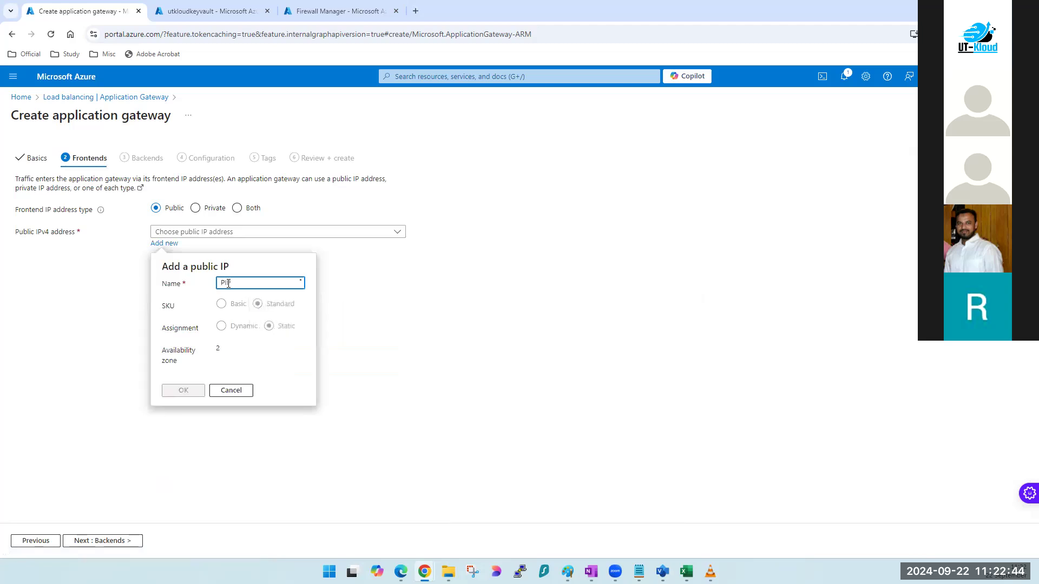
{"action": "left_click", "coordinate": [186, 390]}
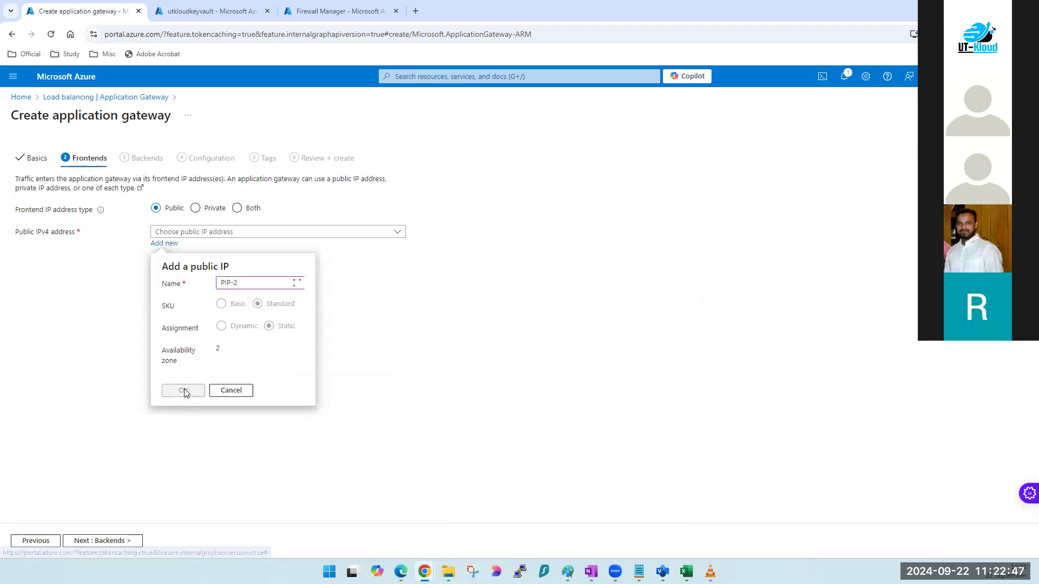
Step: Try the Both and Private frontend IP address types, reselect Public, and reopen and cancel the PIP-2 public IP details
{"action": "left_click", "coordinate": [236, 210]}
{"action": "left_click", "coordinate": [212, 306]}
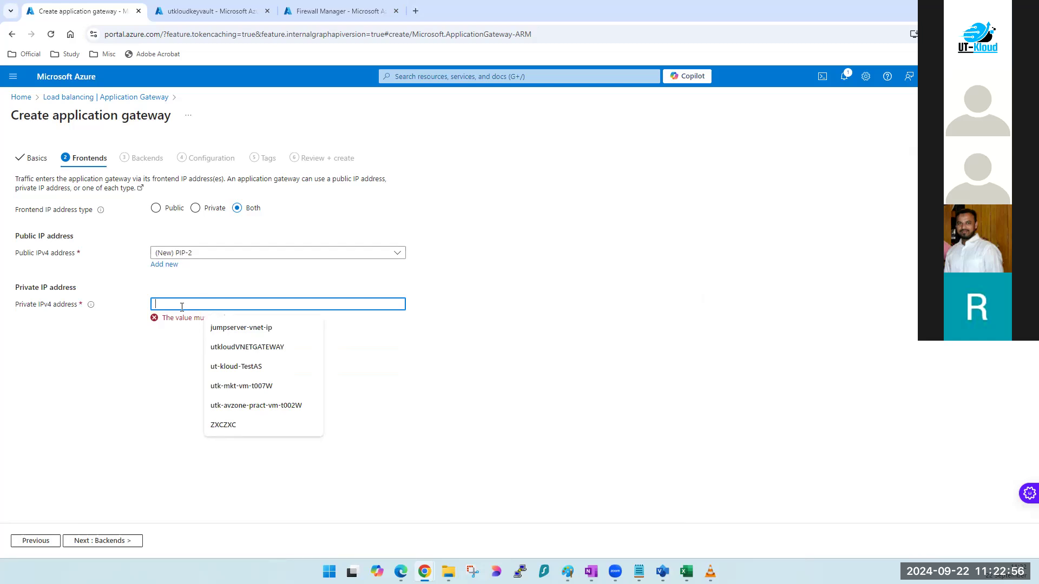
{"action": "left_click", "coordinate": [196, 209]}
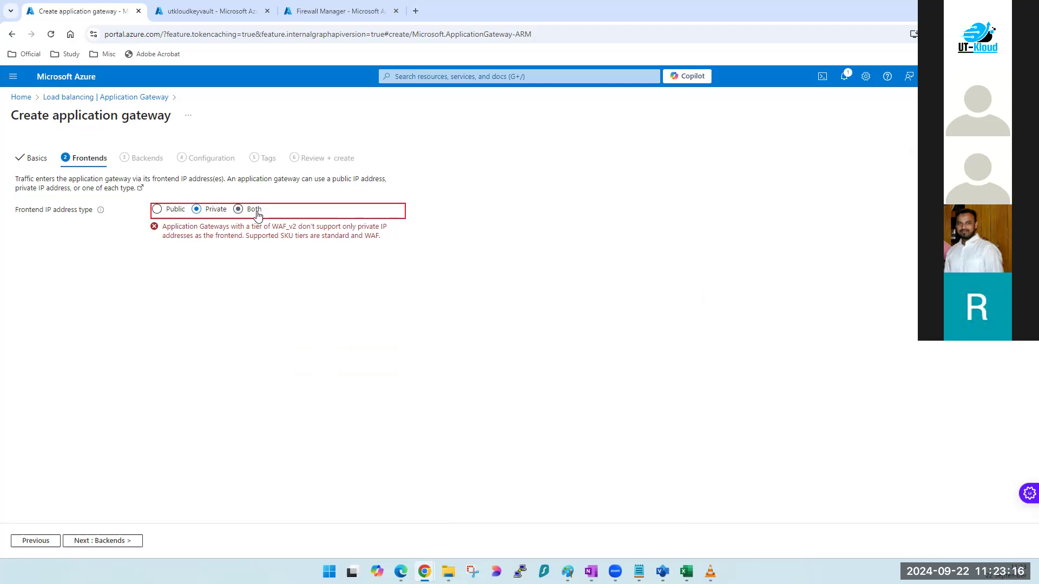
{"action": "left_click", "coordinate": [238, 209]}
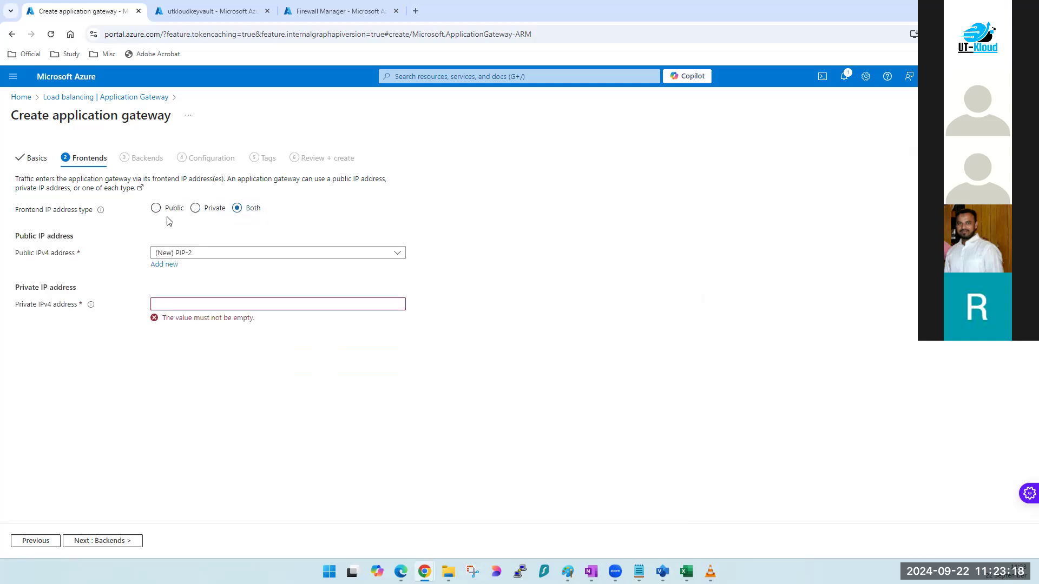
{"action": "left_click", "coordinate": [155, 210]}
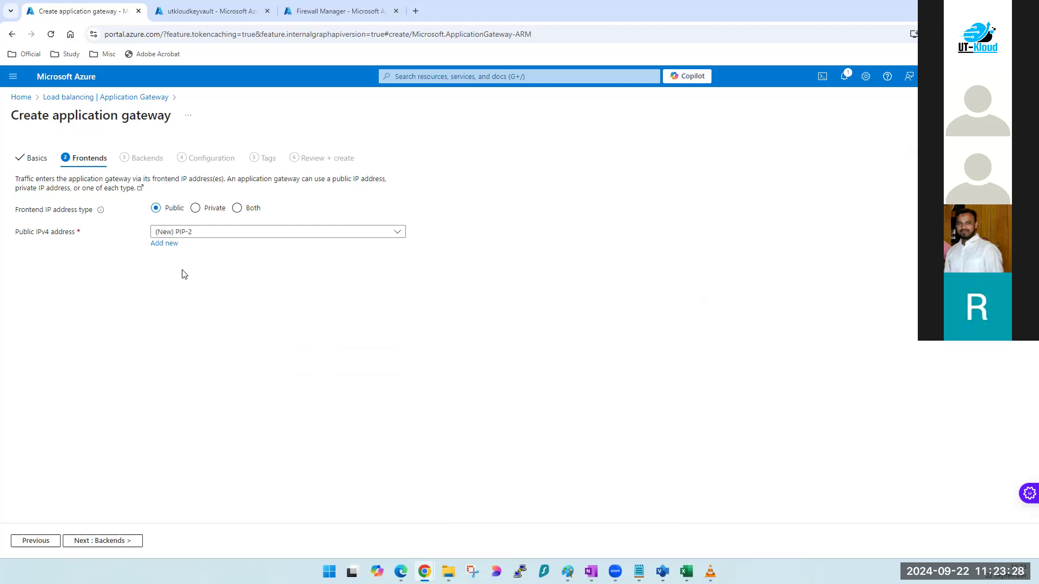
{"action": "left_click", "coordinate": [169, 244]}
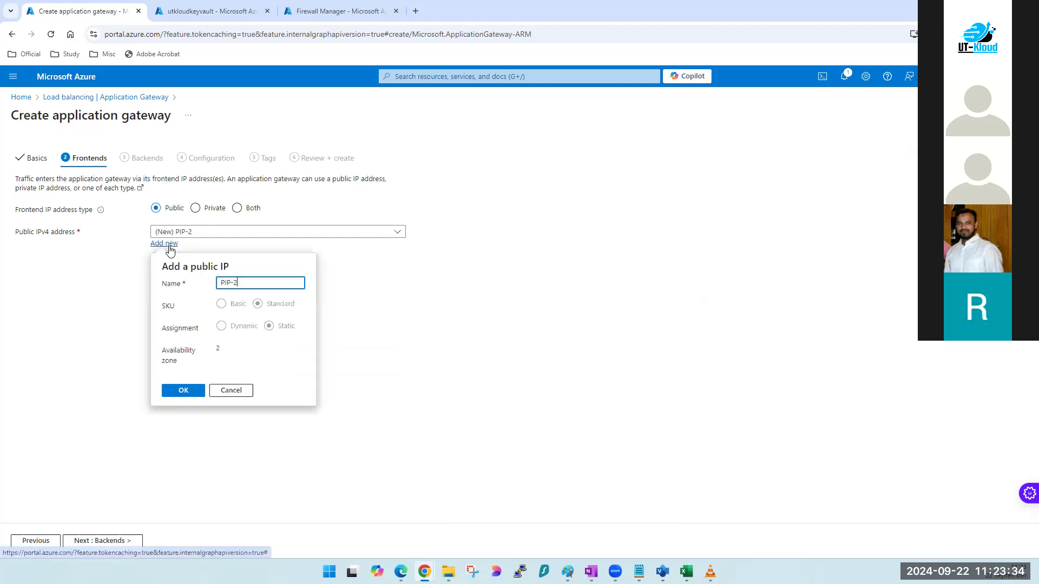
{"action": "left_click", "coordinate": [228, 391]}
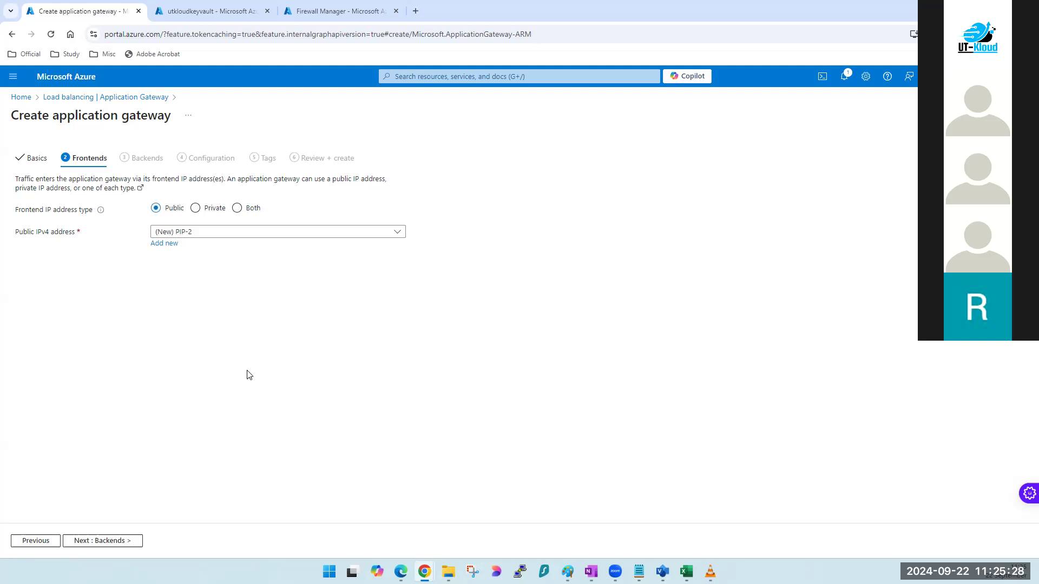
Step: Switch to OneNote to review the load balancer, Application Gateway, Traffic Manager and Front Door comparison table, and return to the browser
{"action": "left_click", "coordinate": [591, 571]}
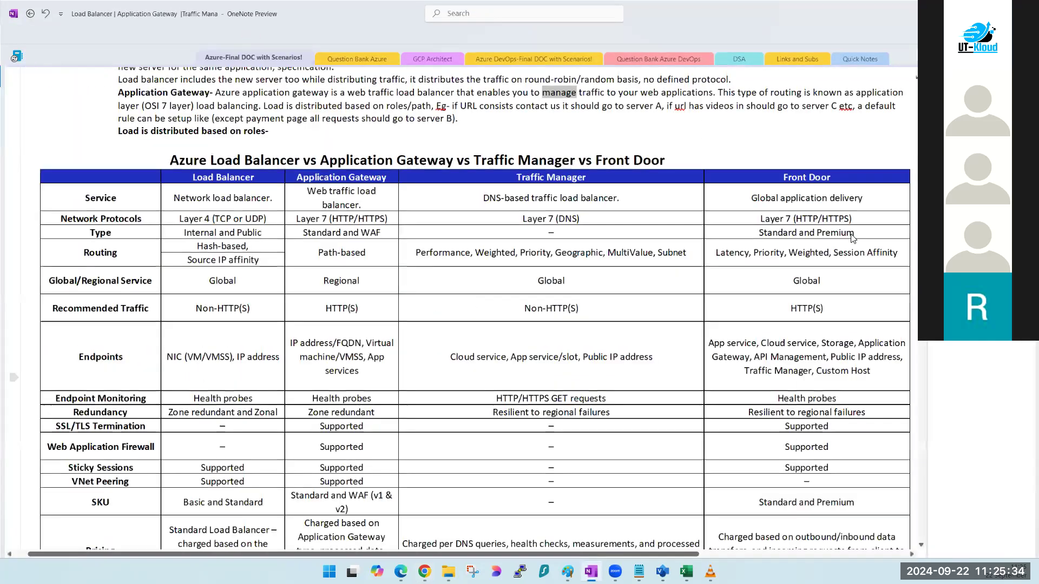
{"action": "left_click", "coordinate": [523, 264]}
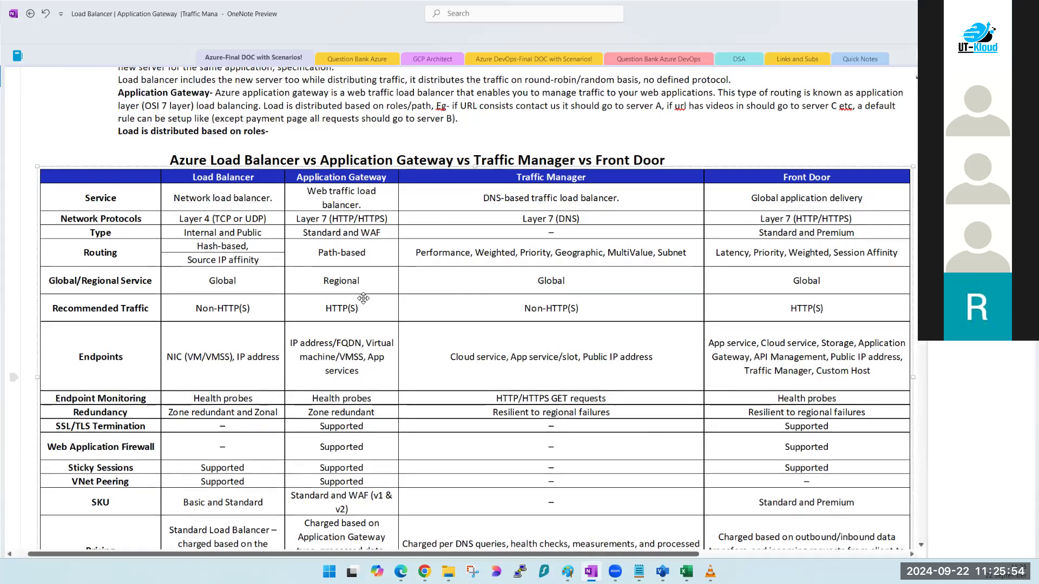
{"action": "scroll", "coordinate": [374, 372], "scroll_direction": "down", "scroll_amount": 3}
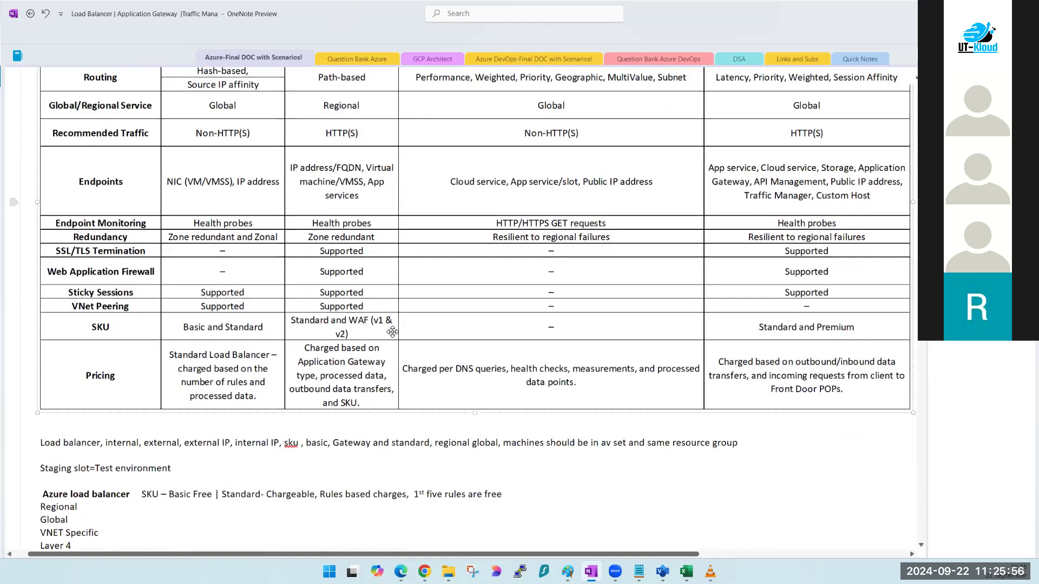
{"action": "scroll", "coordinate": [392, 331], "scroll_direction": "up", "scroll_amount": 3}
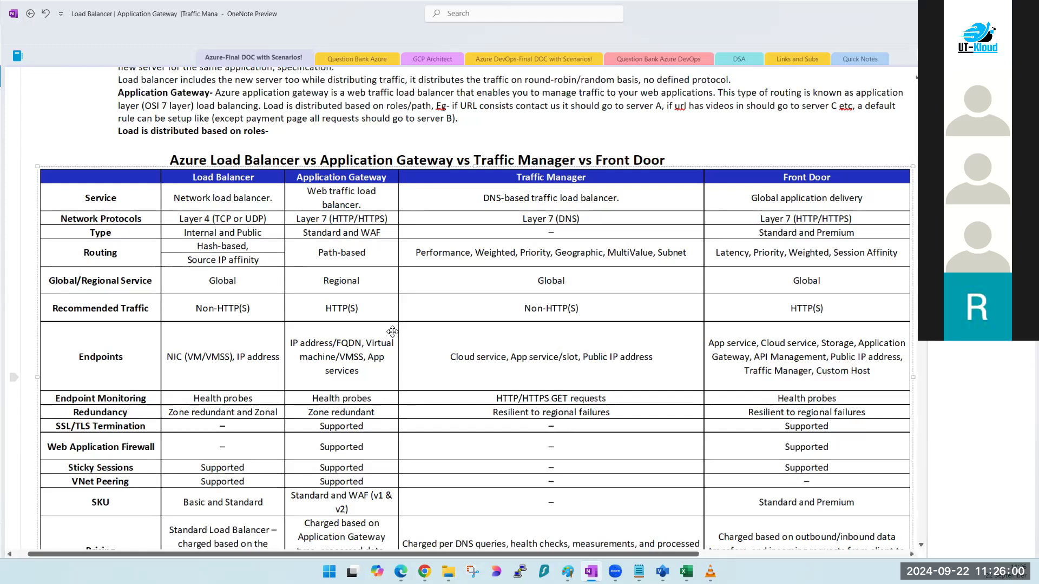
{"action": "scroll", "coordinate": [411, 350], "scroll_direction": "up", "scroll_amount": 3}
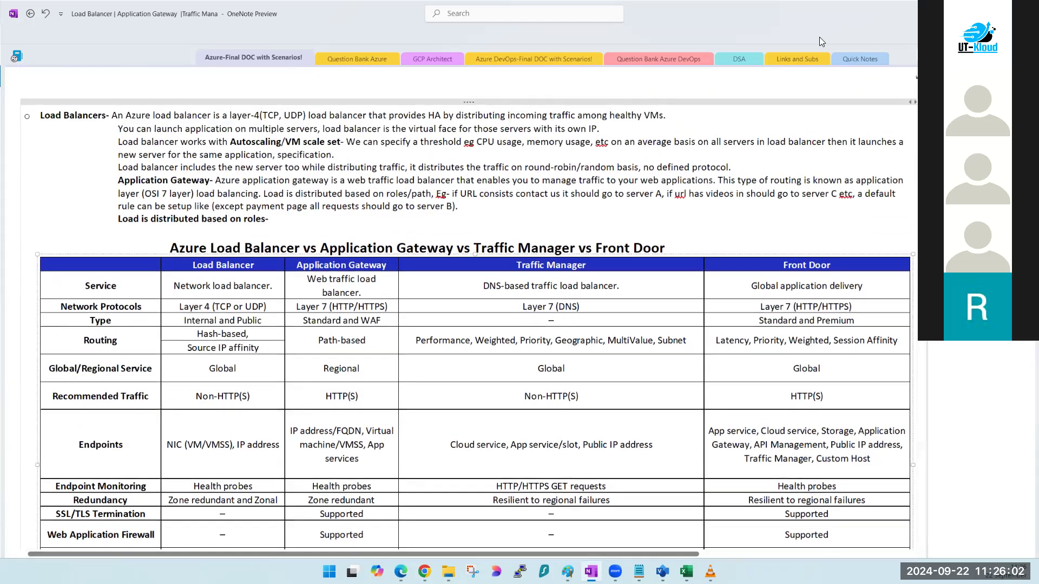
{"action": "key", "text": "alt+Tab"}
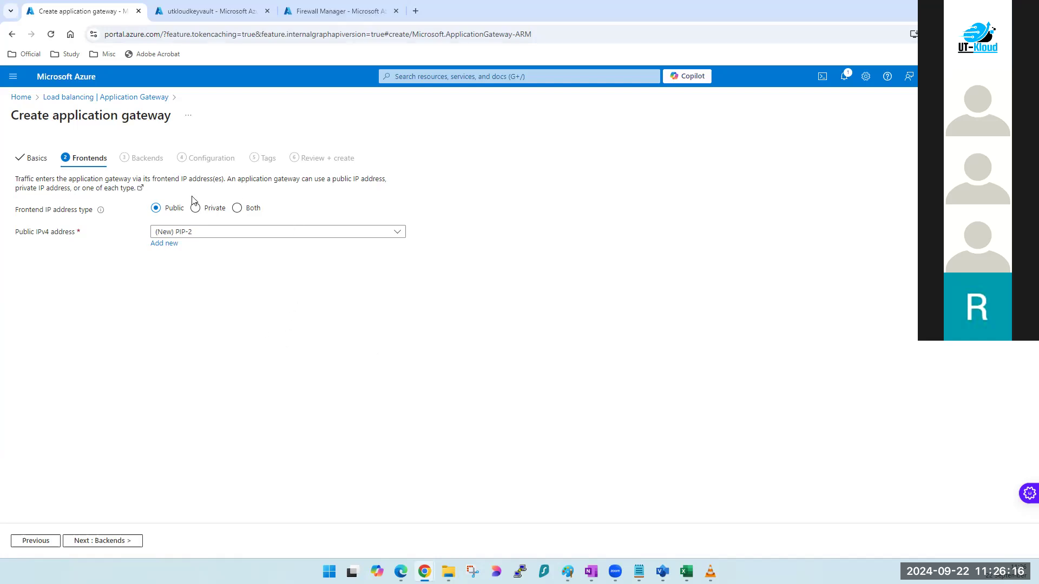
Step: Continue to the backend settings and start a new backend pool named bp
{"action": "left_click", "coordinate": [113, 542]}
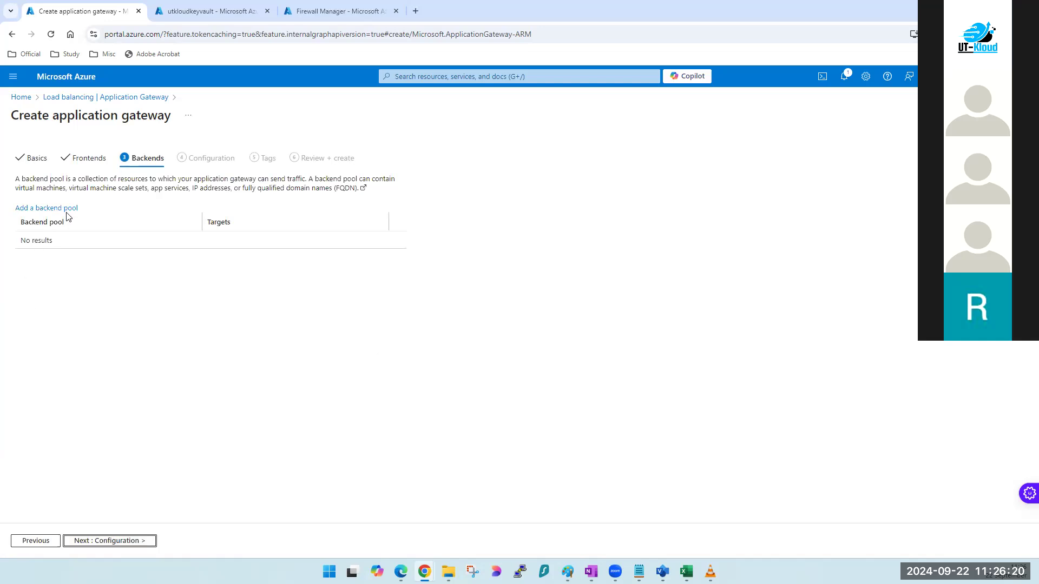
{"action": "left_click", "coordinate": [65, 209]}
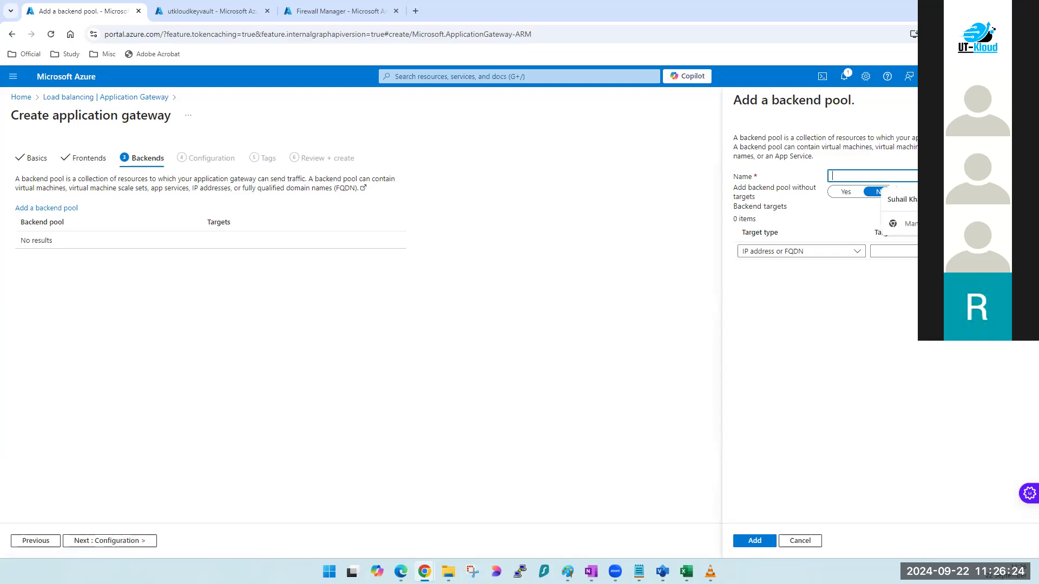
{"action": "type", "text": "bp"}
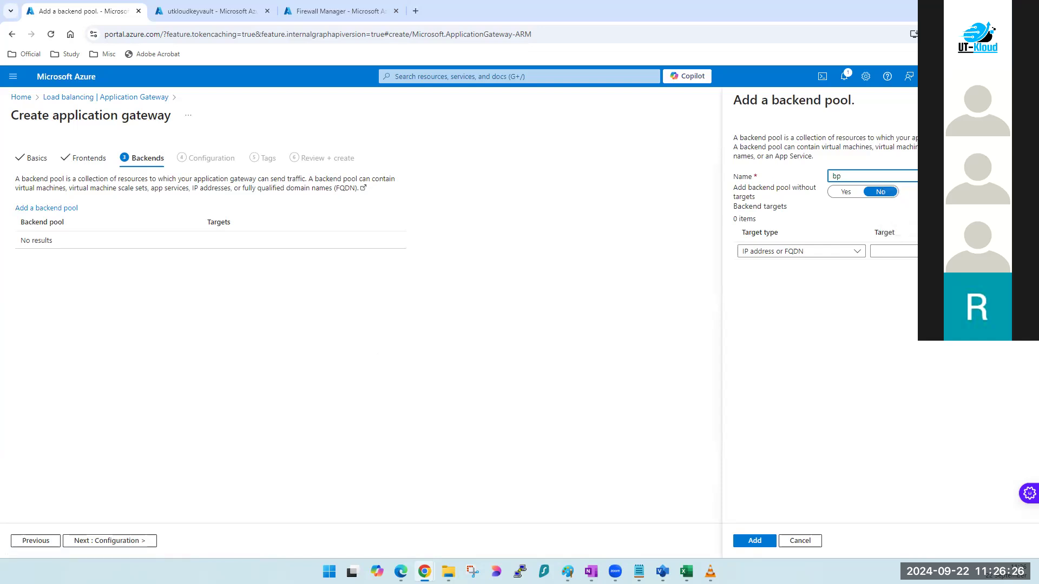
Step: Choose Virtual machine as the first target type and select tsoft-vm2917 as its target
{"action": "left_click", "coordinate": [810, 260]}
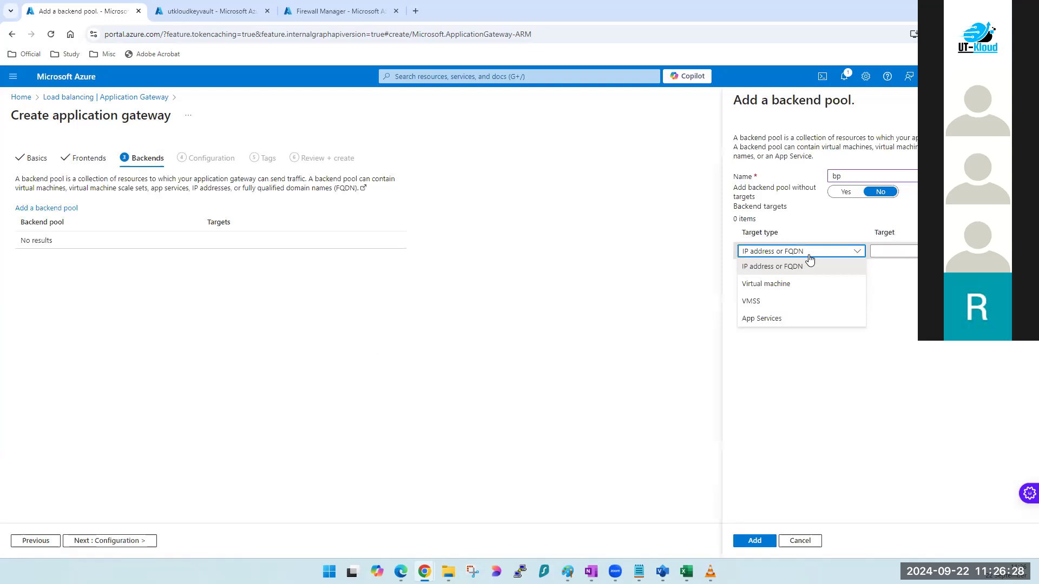
{"action": "left_click", "coordinate": [797, 283]}
{"action": "left_click", "coordinate": [893, 251]}
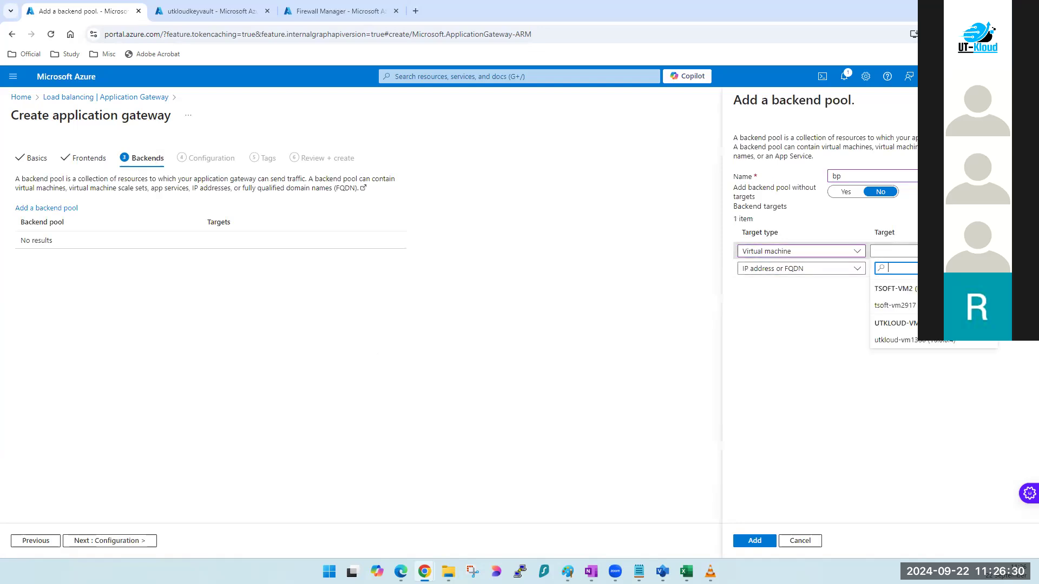
{"action": "left_click", "coordinate": [901, 317]}
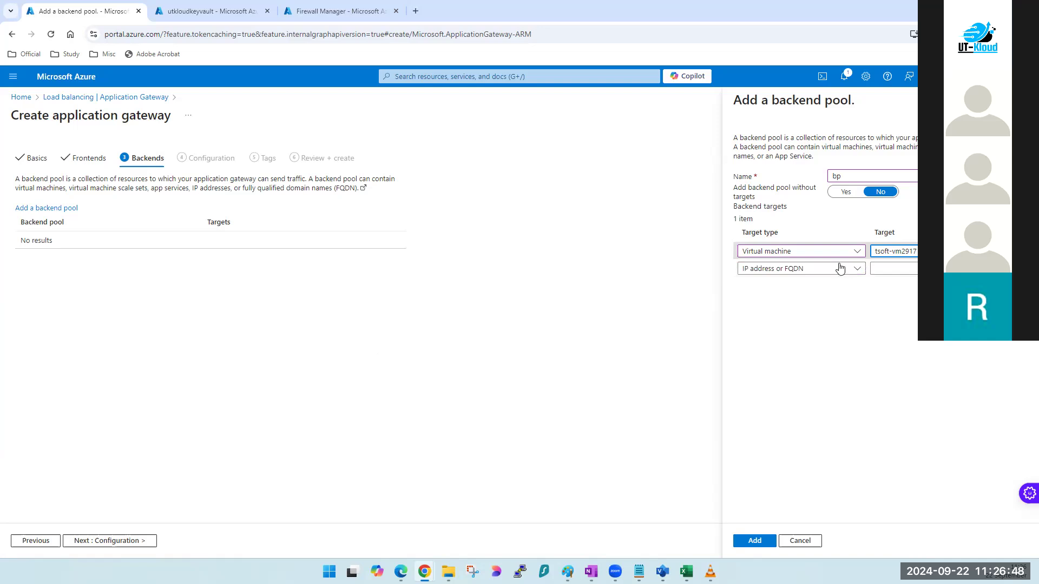
Step: Try IP address or FQDN, VMSS and App Services as the first target's type, and remove that target row
{"action": "left_click", "coordinate": [821, 254]}
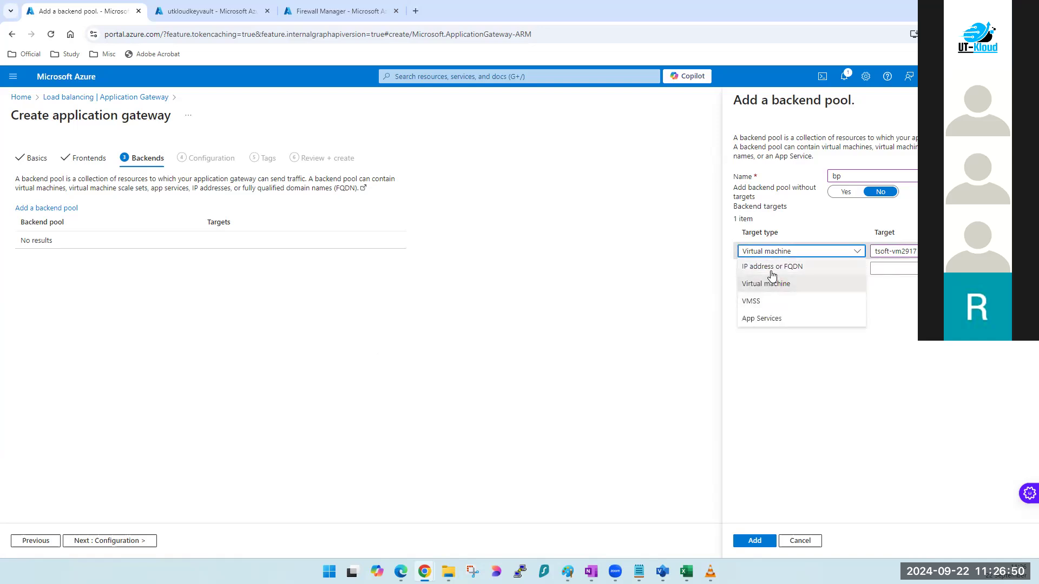
{"action": "left_click", "coordinate": [774, 266]}
{"action": "left_click", "coordinate": [832, 252]}
{"action": "left_click", "coordinate": [778, 285]}
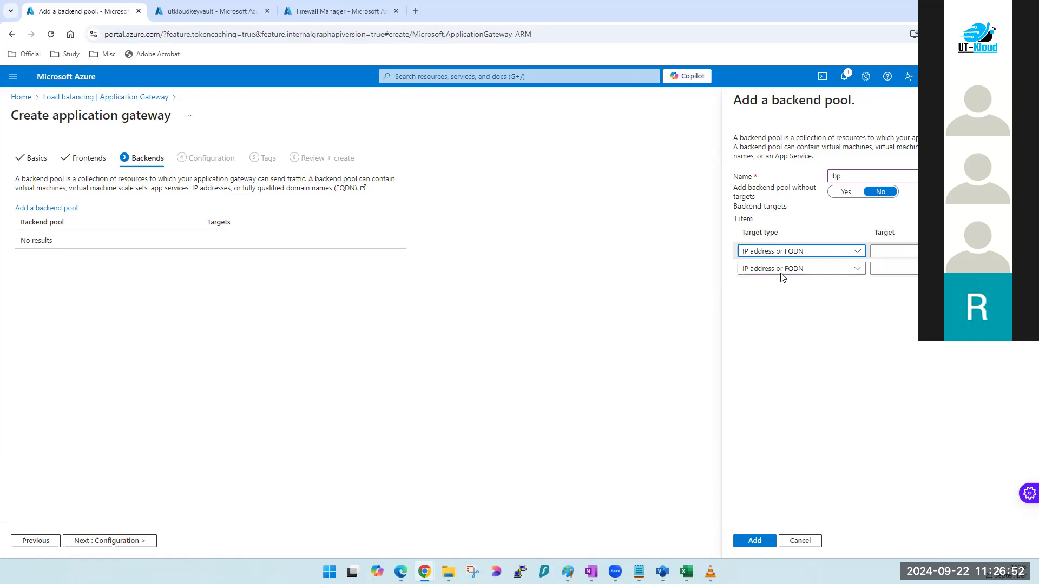
{"action": "left_click", "coordinate": [800, 251]}
{"action": "left_click", "coordinate": [766, 303]}
{"action": "left_click", "coordinate": [788, 253]}
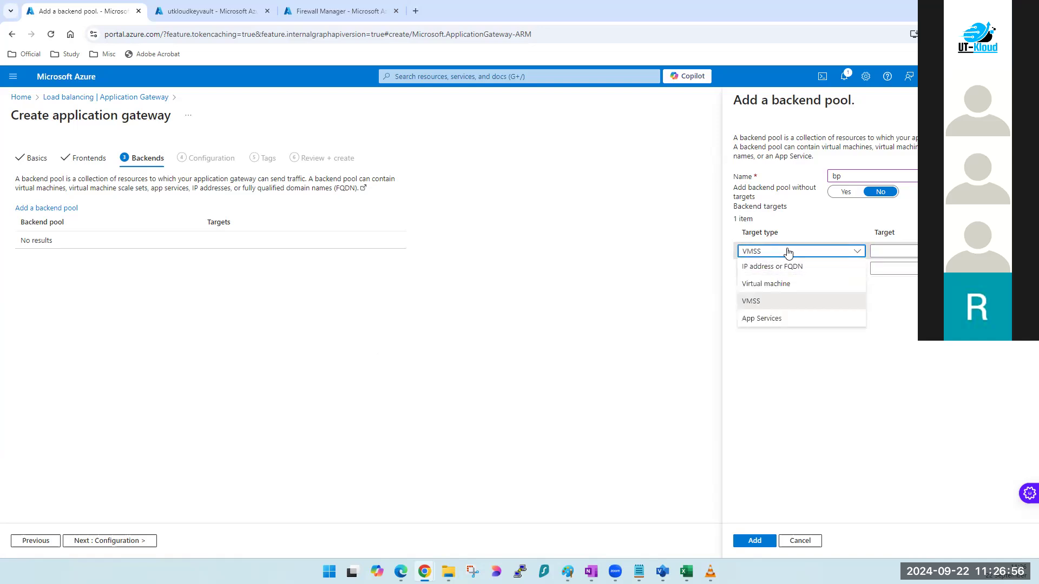
{"action": "left_click", "coordinate": [759, 319]}
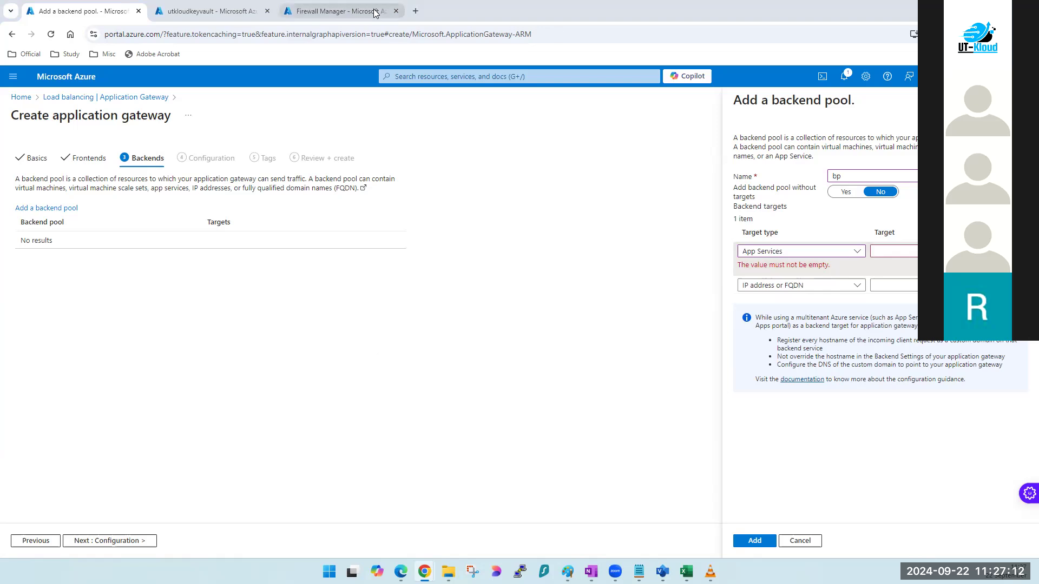
{"action": "mouse_move", "coordinate": [373, 13]}
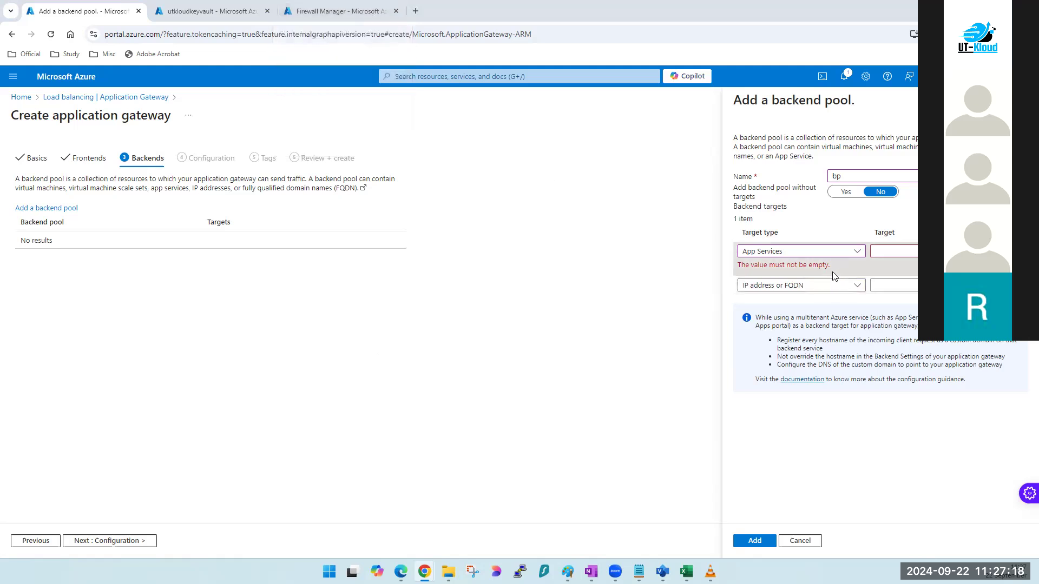
{"action": "left_click", "coordinate": [859, 253]}
{"action": "left_click", "coordinate": [696, 285]}
{"action": "left_click", "coordinate": [1015, 251]}
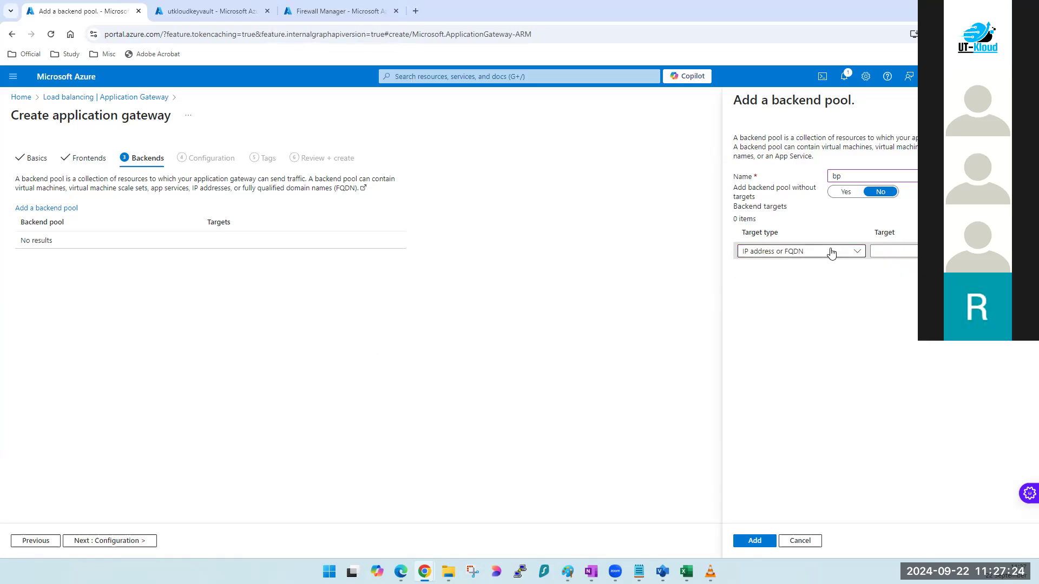
Step: Add the virtual machine target tsoft-vm2917 to the backend pool bp
{"action": "left_click", "coordinate": [856, 255]}
{"action": "key", "text": "Escape"}
{"action": "key", "text": "Down"}
{"action": "left_click", "coordinate": [894, 251]}
{"action": "left_click", "coordinate": [914, 306]}
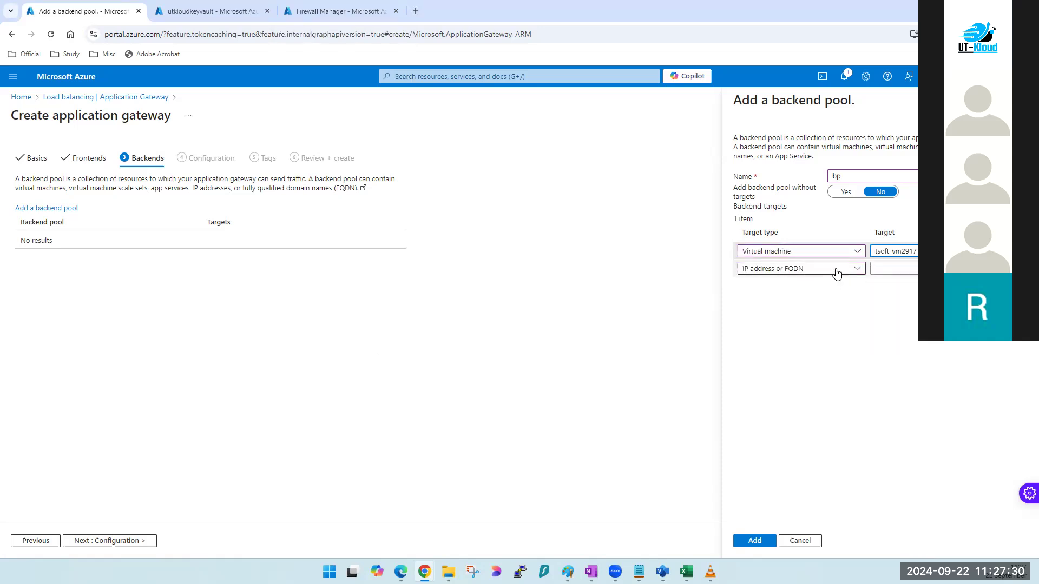
Step: Add the utkloud-vm1 virtual machine as the second target of the backend pool
{"action": "left_click", "coordinate": [837, 273]}
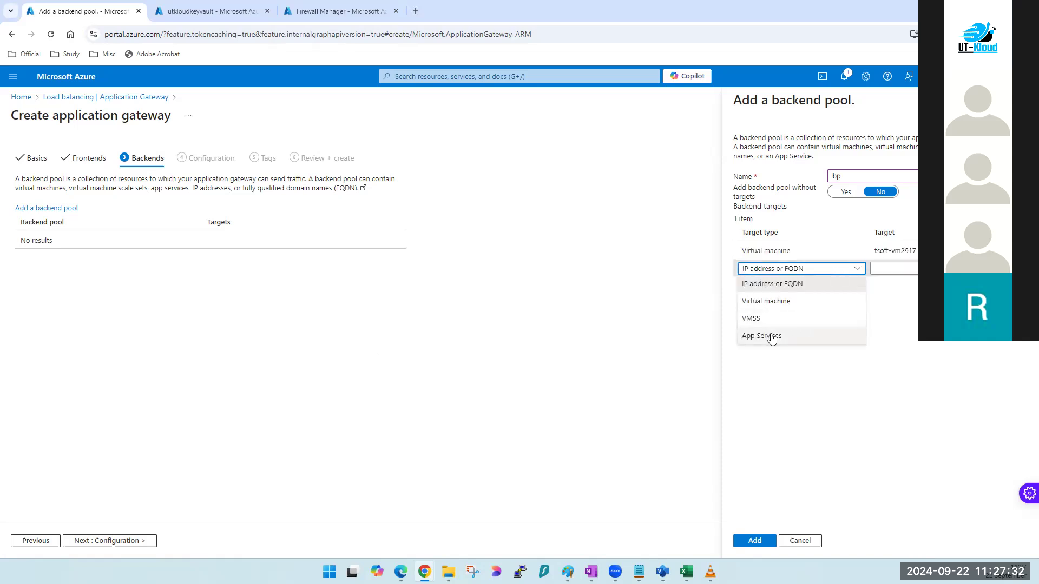
{"action": "left_click", "coordinate": [773, 306]}
{"action": "left_click", "coordinate": [894, 269]}
{"action": "left_click", "coordinate": [906, 358]}
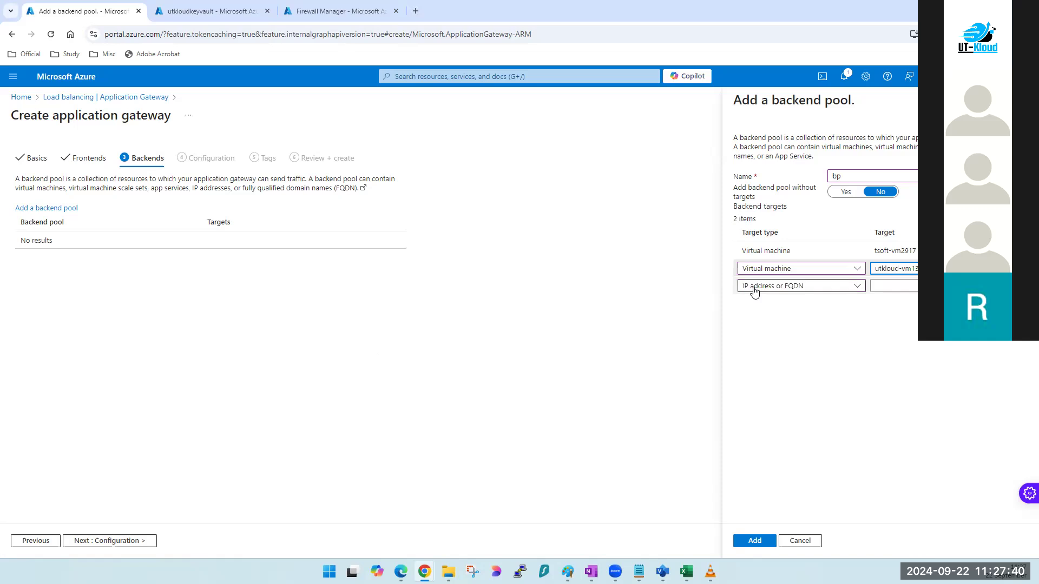
Step: Try App Services, VMSS and Virtual machine as the third target's type in the backend pool, and remove that target row
{"action": "left_click", "coordinate": [836, 288]}
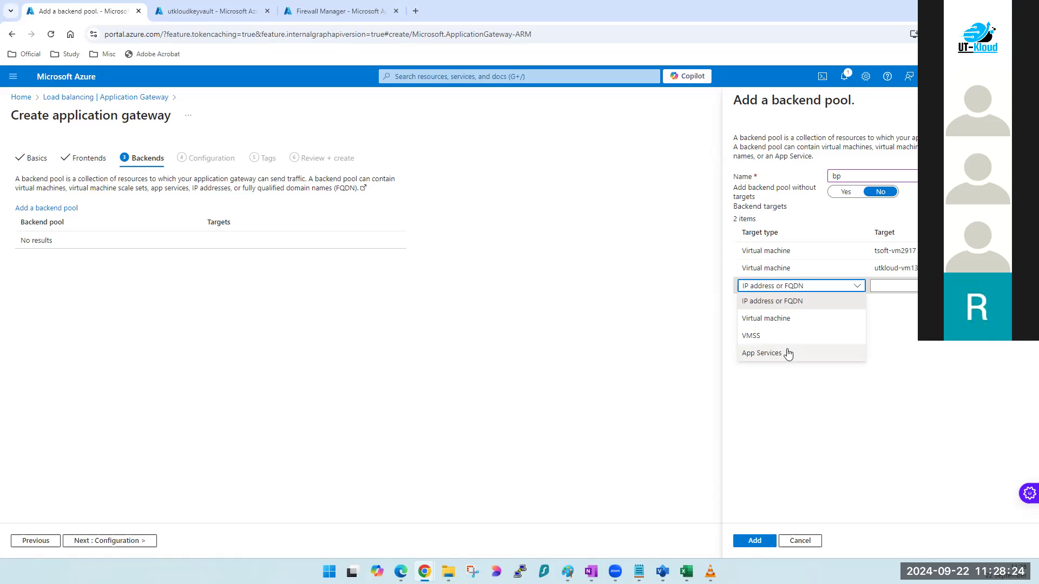
{"action": "left_click", "coordinate": [790, 352]}
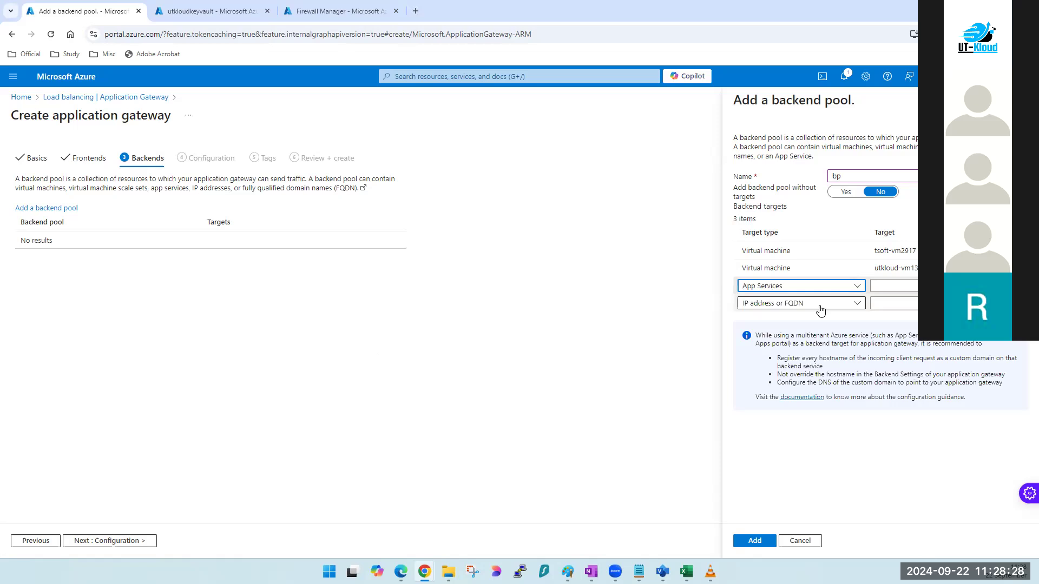
{"action": "left_click", "coordinate": [877, 286]}
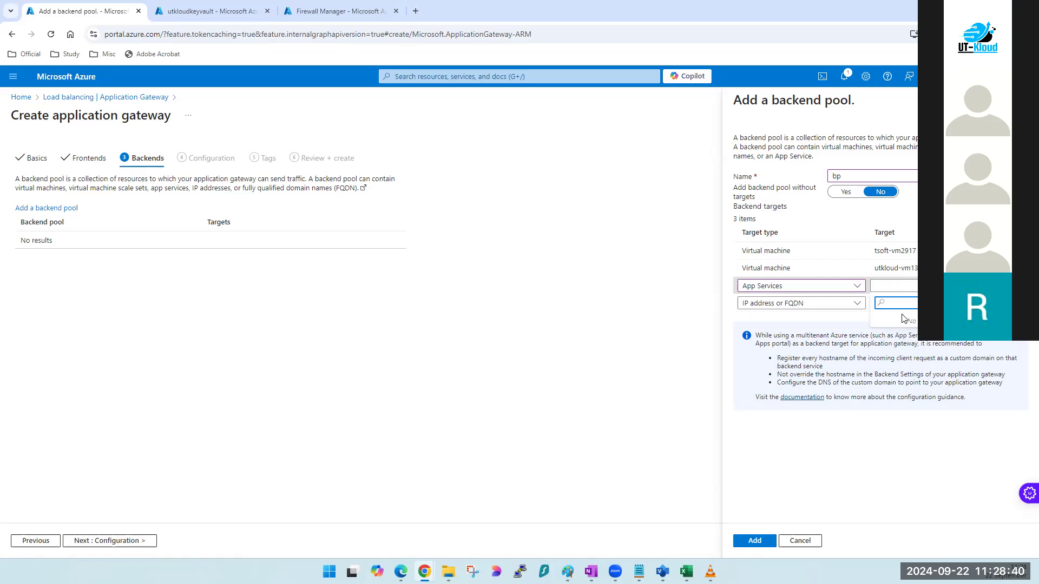
{"action": "left_click", "coordinate": [643, 339]}
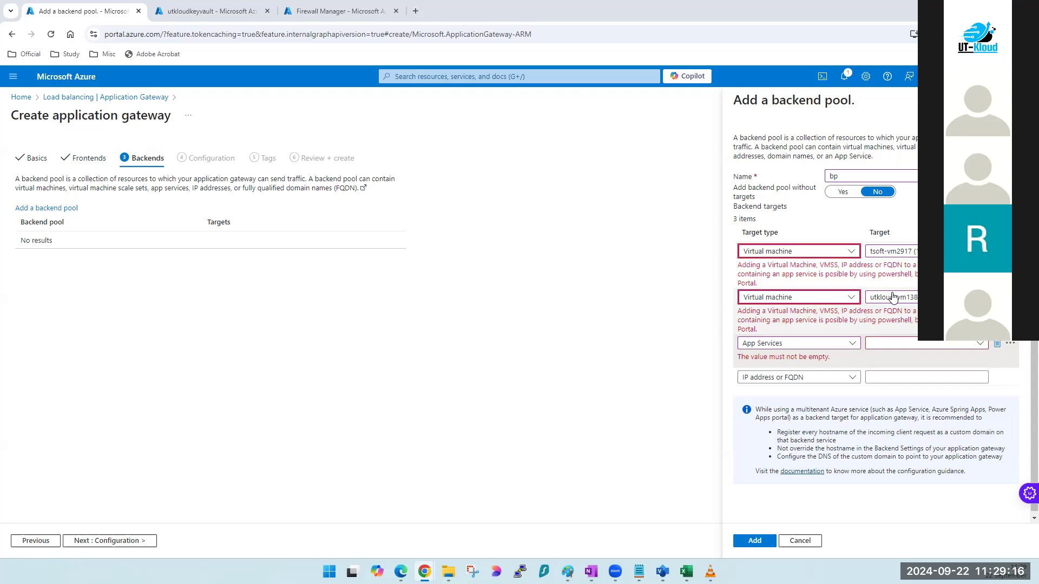
{"action": "left_click", "coordinate": [851, 343]}
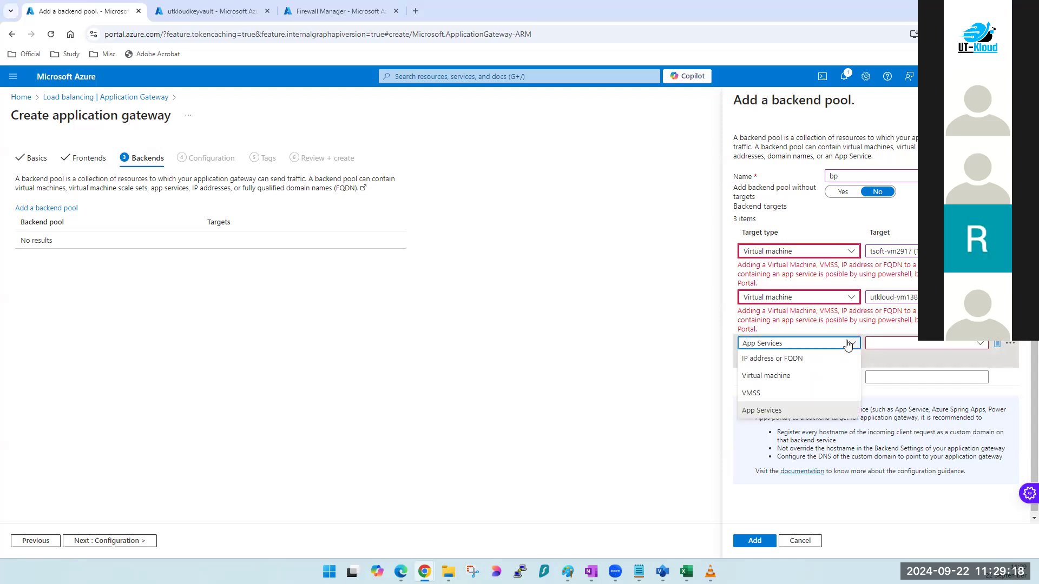
{"action": "left_click", "coordinate": [769, 392]}
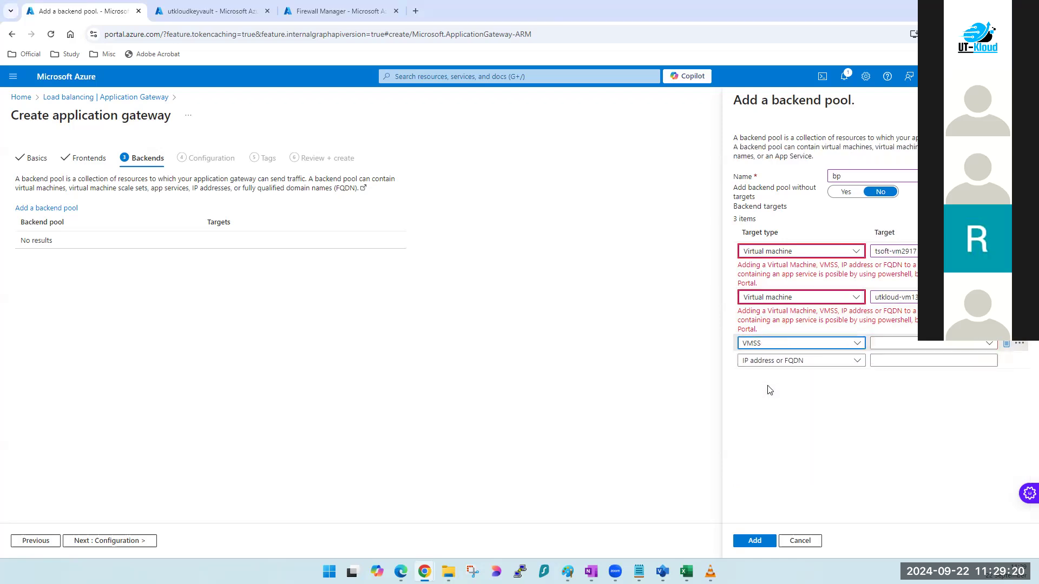
{"action": "left_click", "coordinate": [853, 343]}
{"action": "left_click", "coordinate": [793, 374]}
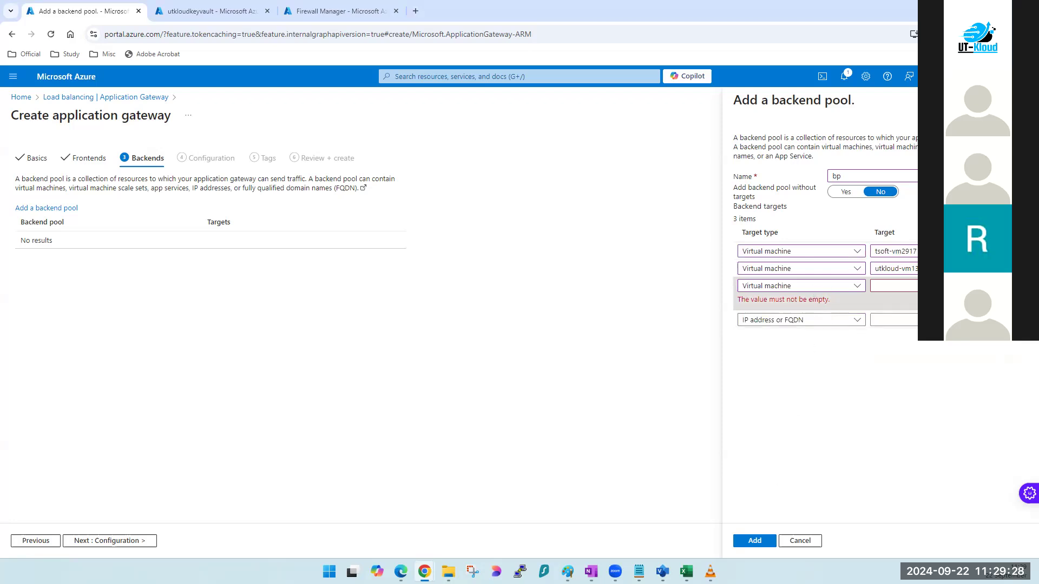
{"action": "left_click", "coordinate": [1017, 286]}
Step: Add the backend pool bp with its two virtual machine targets and continue to the Configuration stage
{"action": "left_click", "coordinate": [752, 541]}
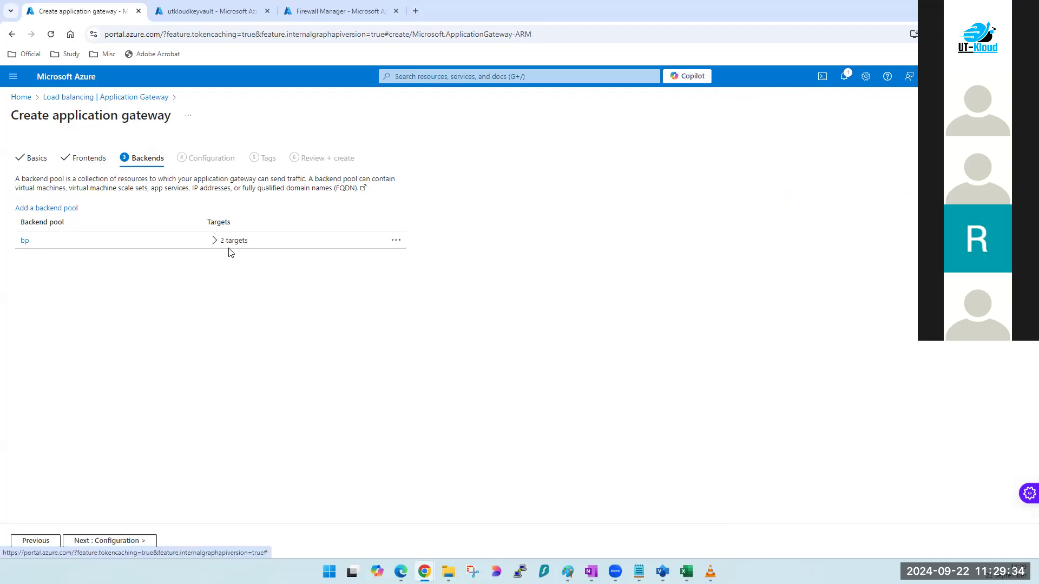
{"action": "left_click", "coordinate": [101, 541]}
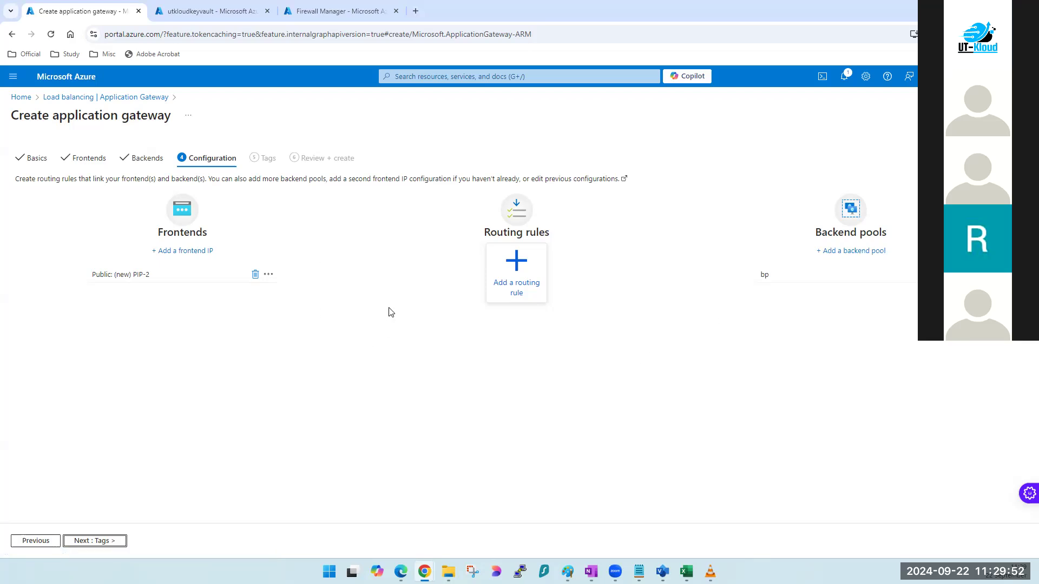
Step: Start a new routing rule named WEBSITE with priority 10
{"action": "left_click", "coordinate": [518, 288]}
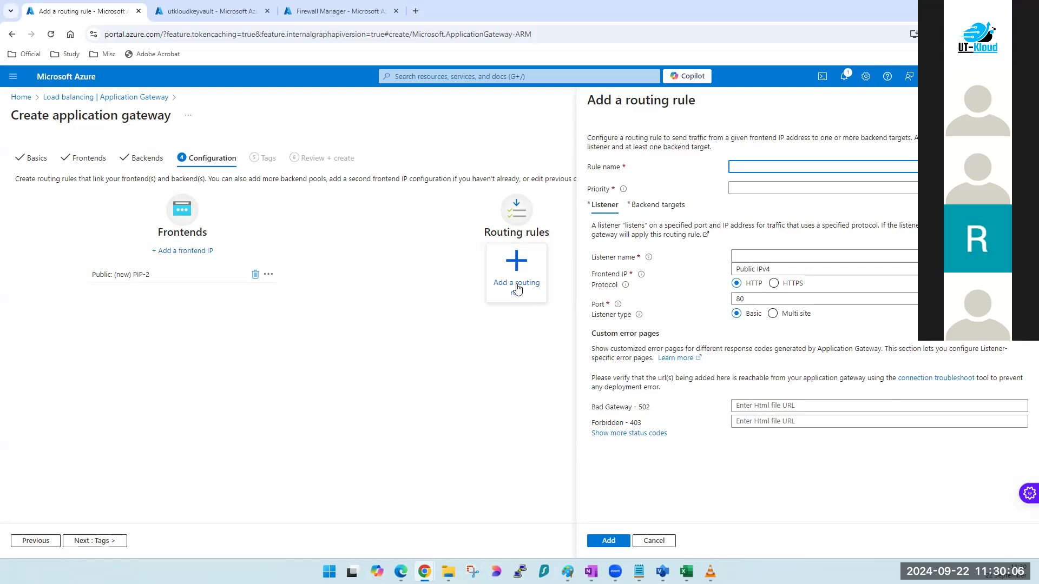
{"action": "left_click", "coordinate": [776, 166]}
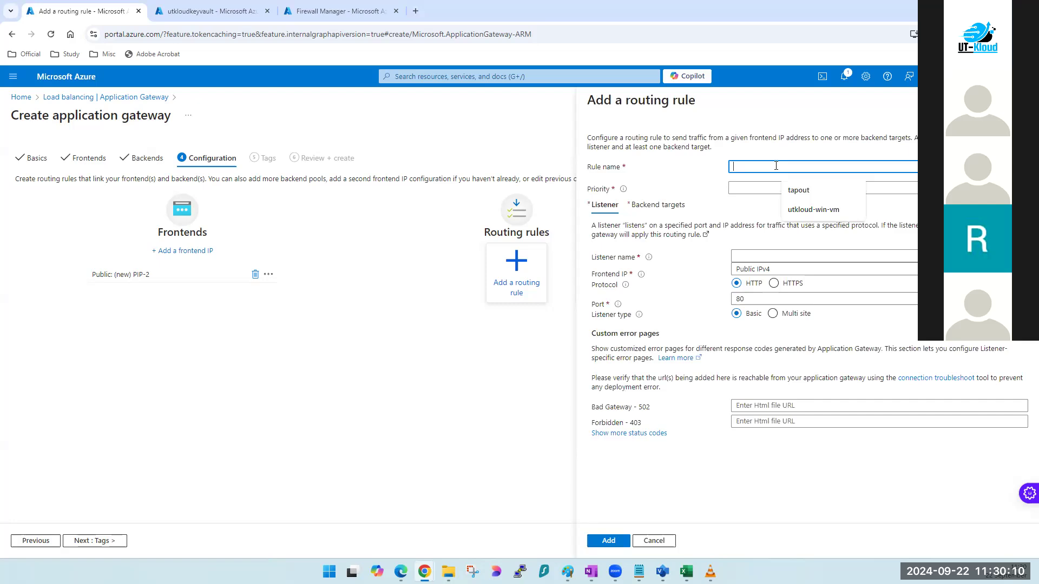
{"action": "type", "text": "E"}
{"action": "type", "text": "WE"}
{"action": "type", "text": "BSITE"}
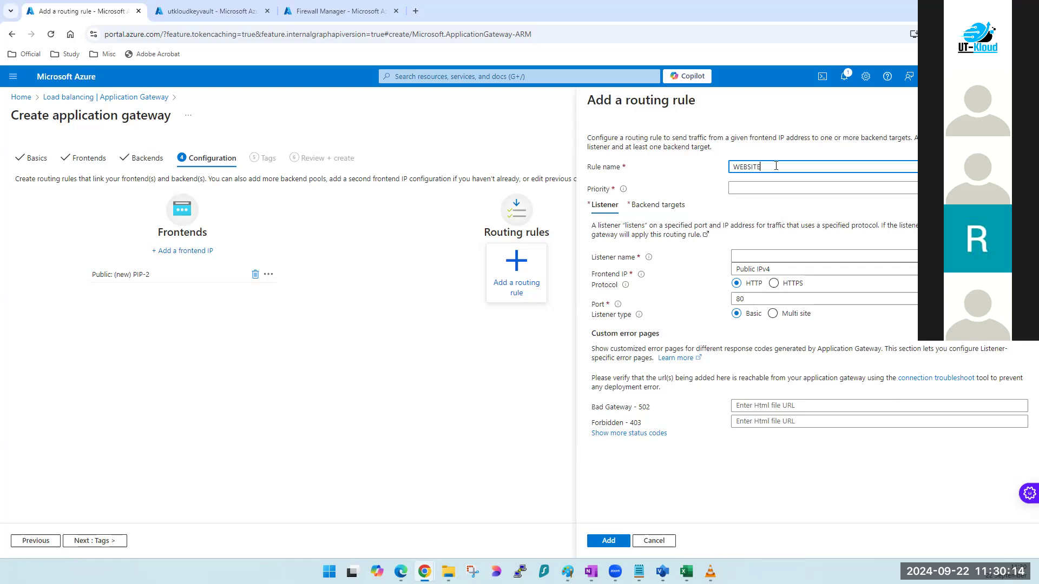
{"action": "key", "text": "Tab"}
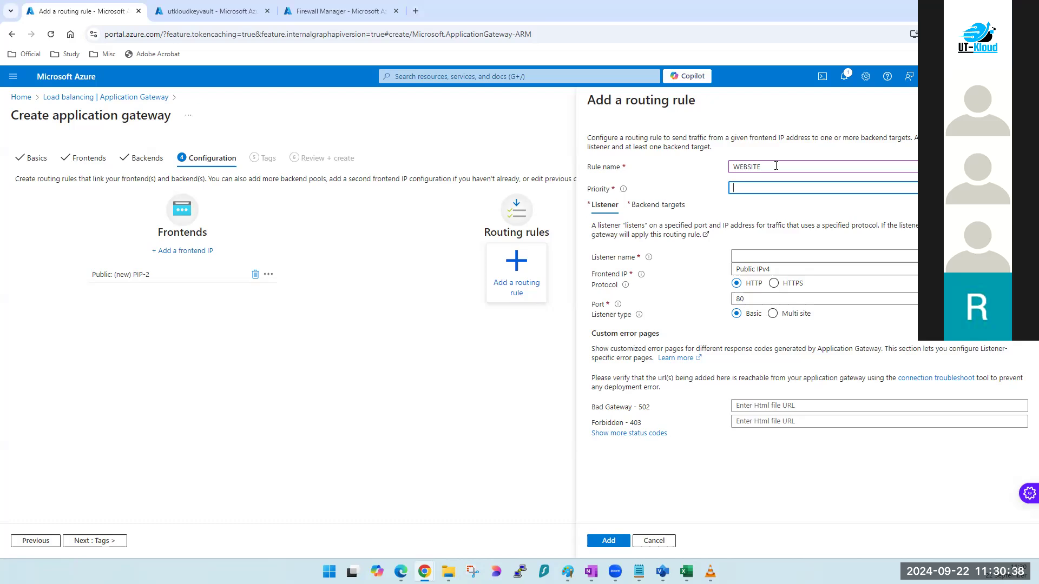
{"action": "type", "text": "10"}
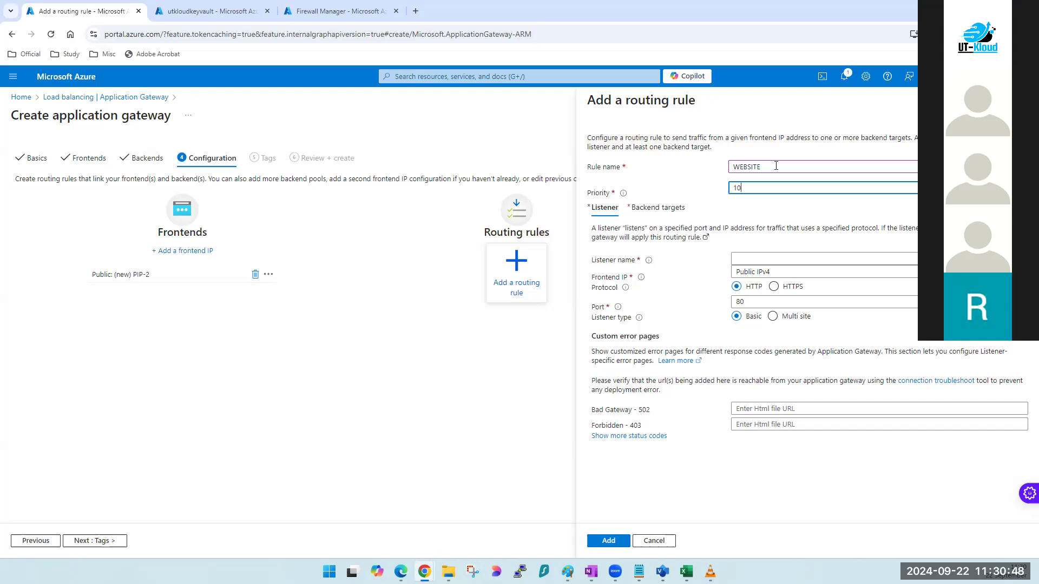
{"action": "key", "text": "BackSpace"}
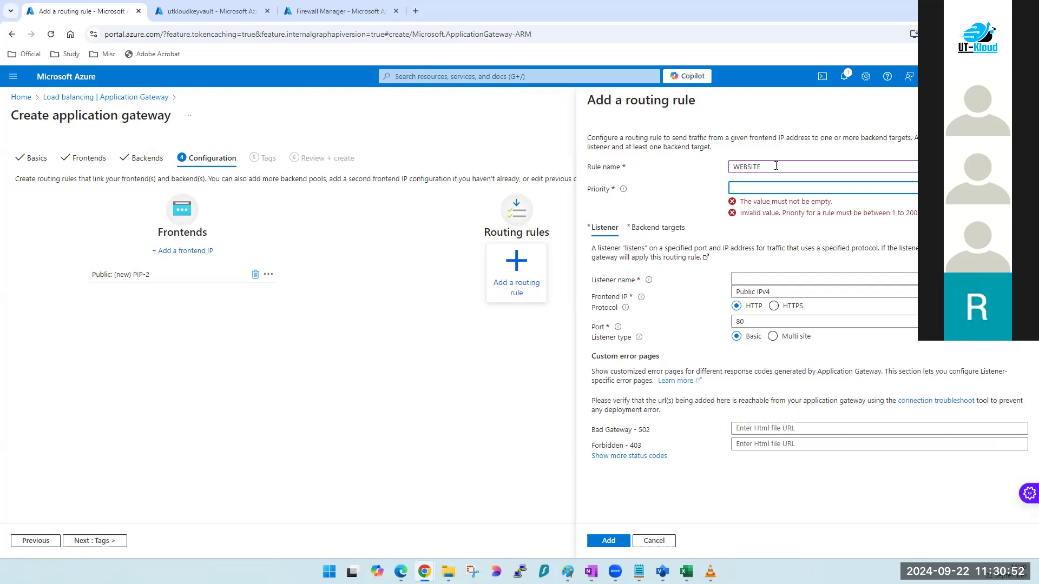
{"action": "type", "text": "10"}
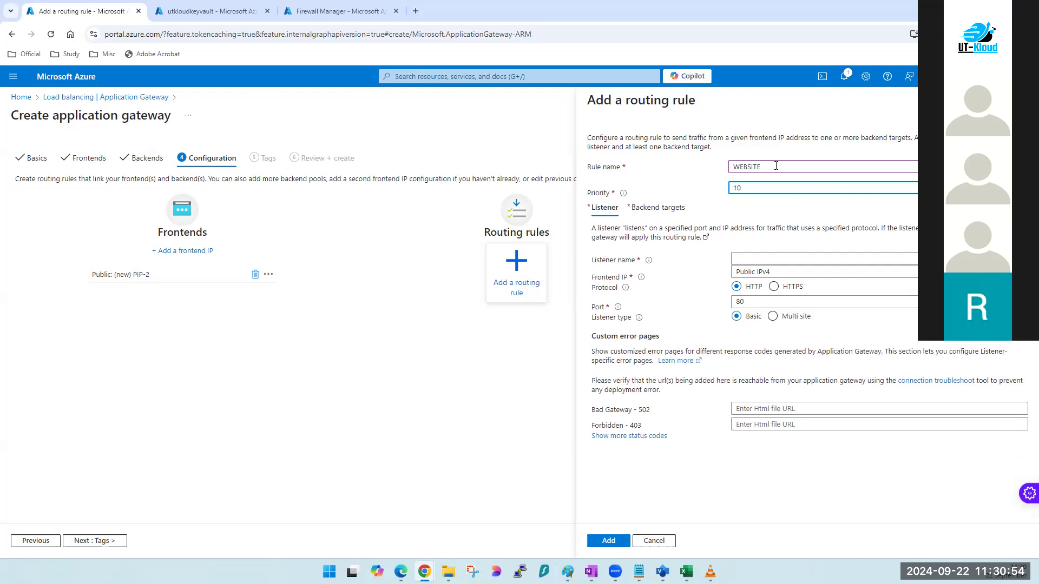
Step: Try 12 as the routing rule's priority and return it to 10
{"action": "key", "text": "Tab"}
{"action": "key", "text": "shift+Tab"}
{"action": "type", "text": "12"}
{"action": "key", "text": "Tab"}
{"action": "key", "text": "shift+Tab"}
{"action": "type", "text": "10"}
{"action": "double_click", "coordinate": [775, 166]}
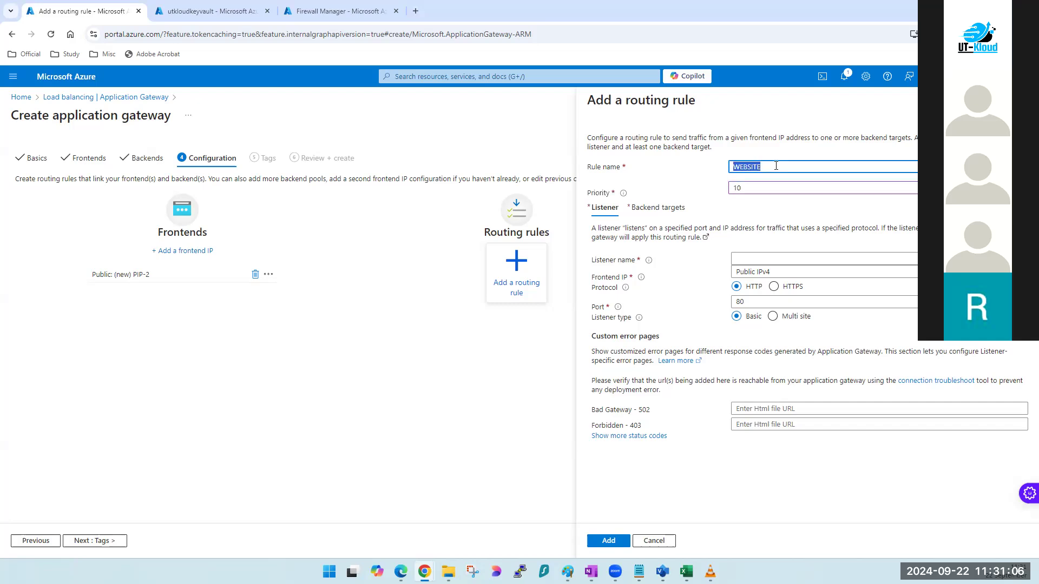
{"action": "key", "text": "Tab"}
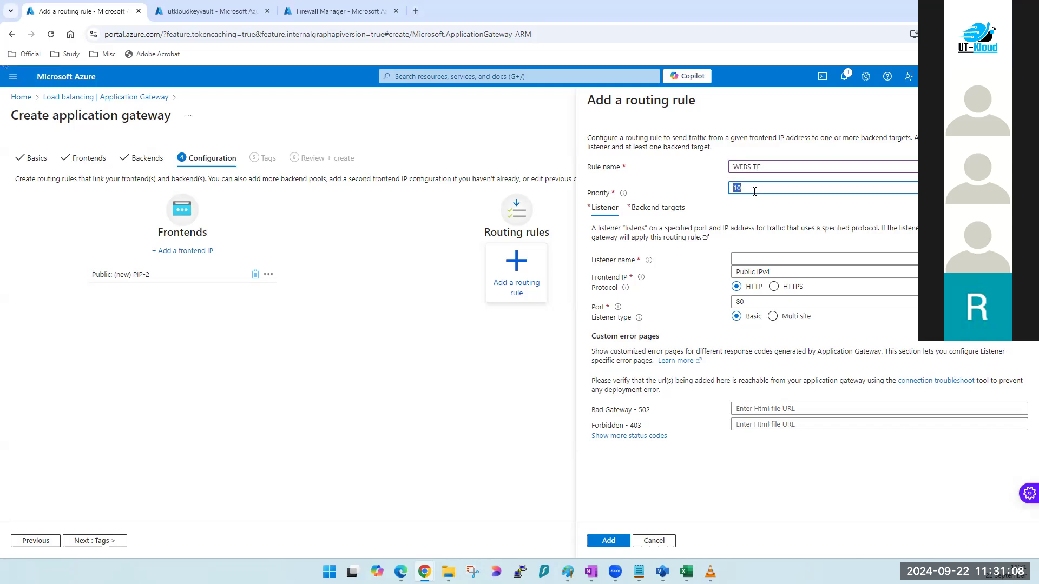
Step: Set the listener type to Multi site with the Single host type and the host name utkloud.in
{"action": "left_click", "coordinate": [795, 259]}
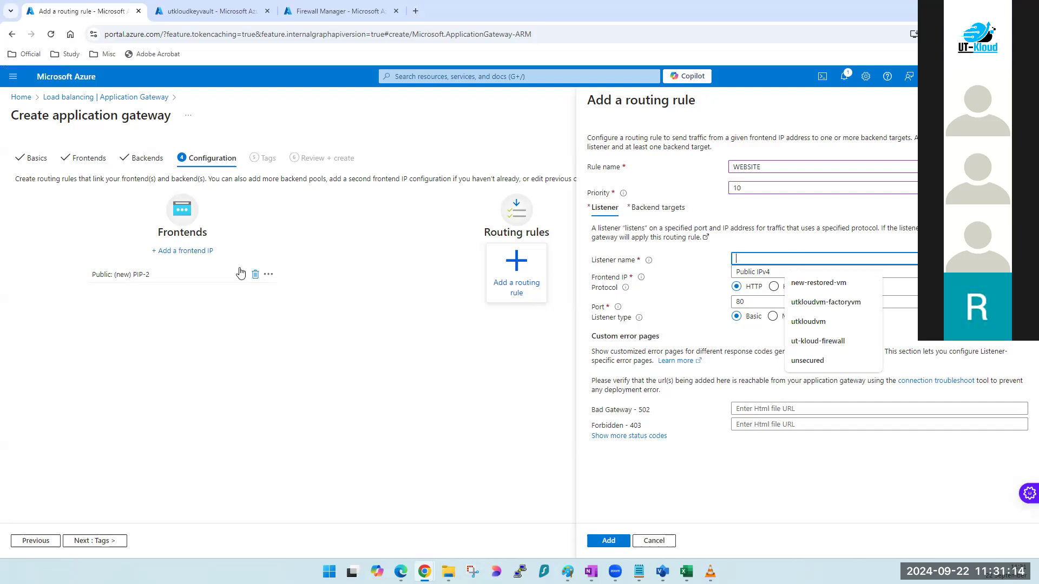
{"action": "key", "text": "Escape"}
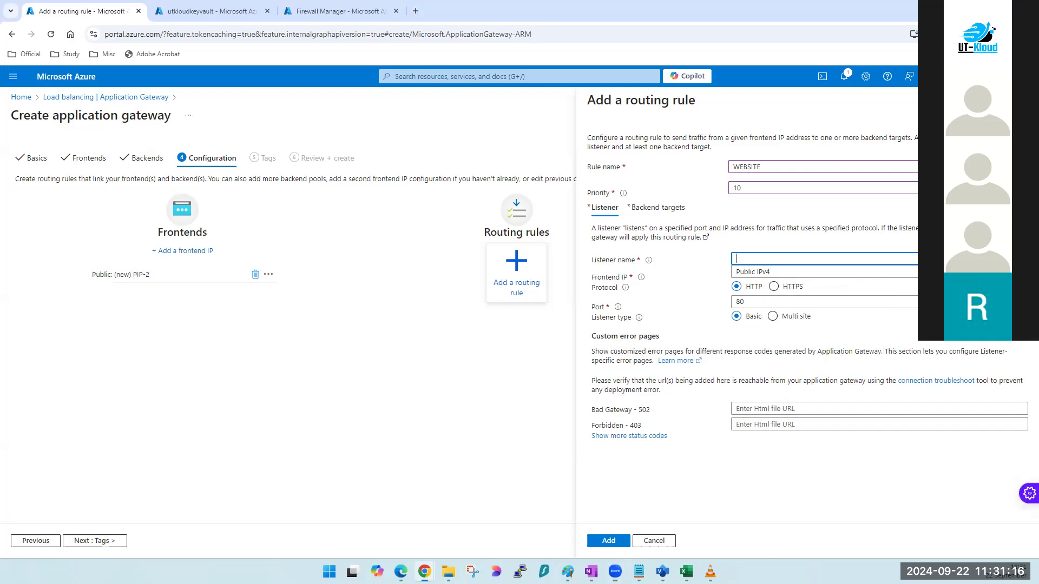
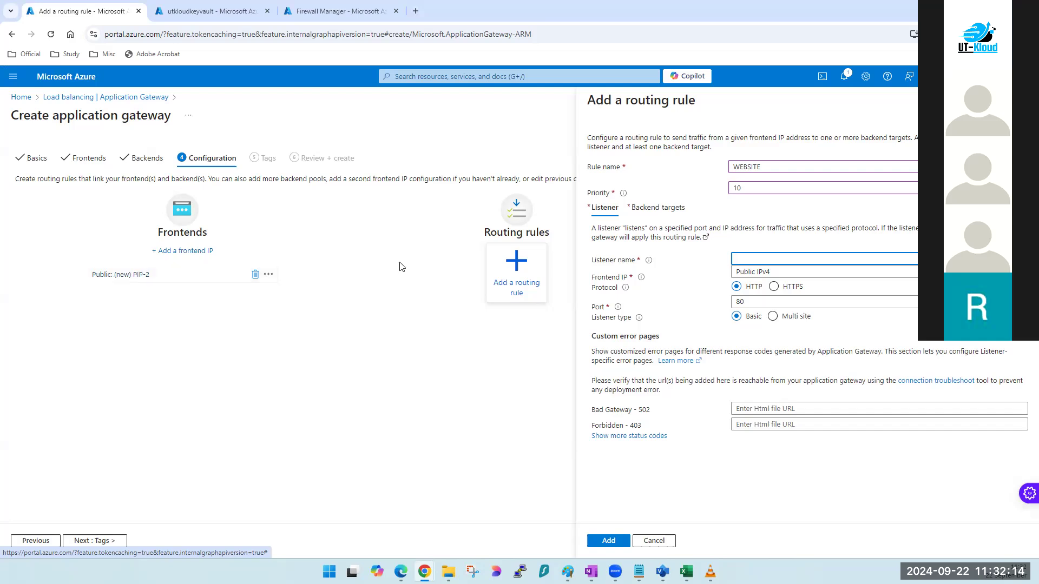
{"action": "left_click", "coordinate": [773, 316]}
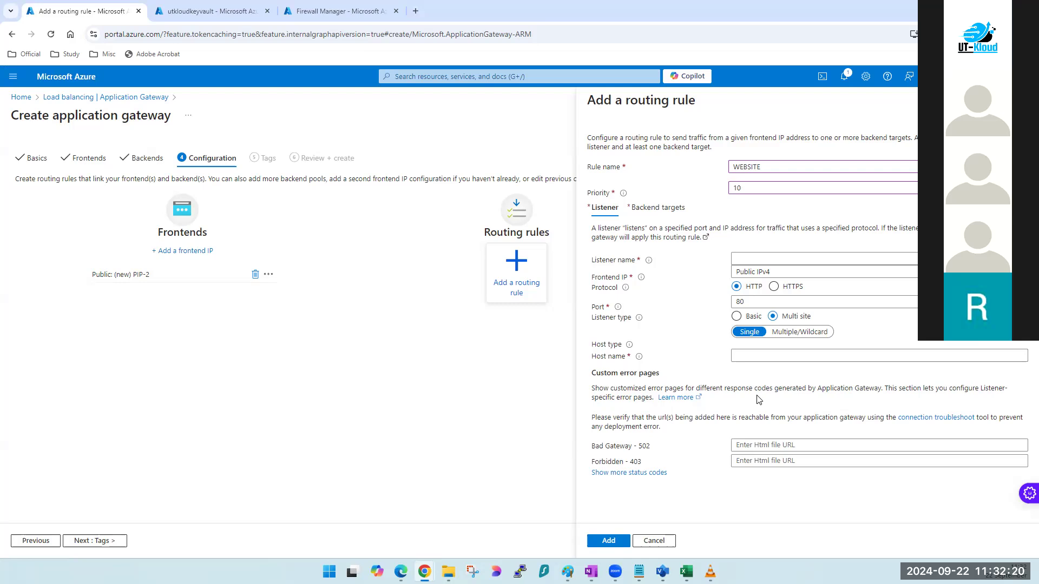
{"action": "left_click", "coordinate": [802, 336]}
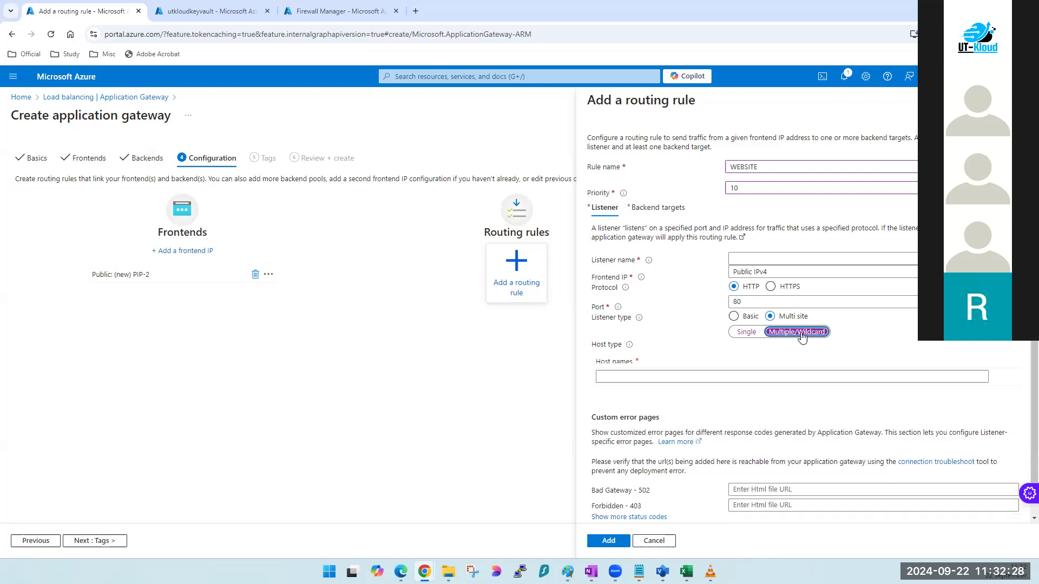
{"action": "left_click", "coordinate": [740, 335]}
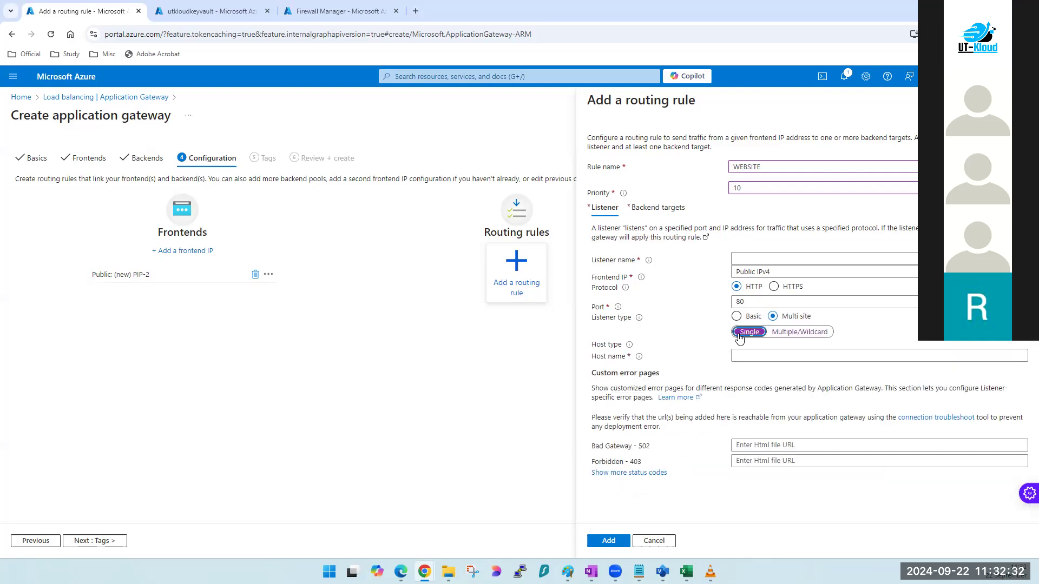
{"action": "left_click", "coordinate": [736, 316]}
{"action": "left_click", "coordinate": [772, 317]}
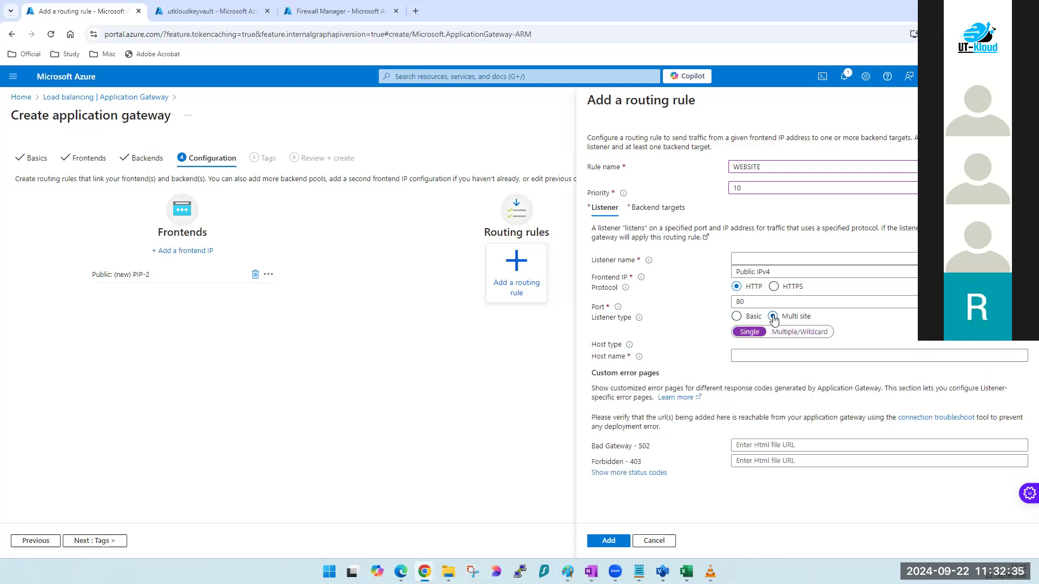
{"action": "left_click", "coordinate": [751, 355]}
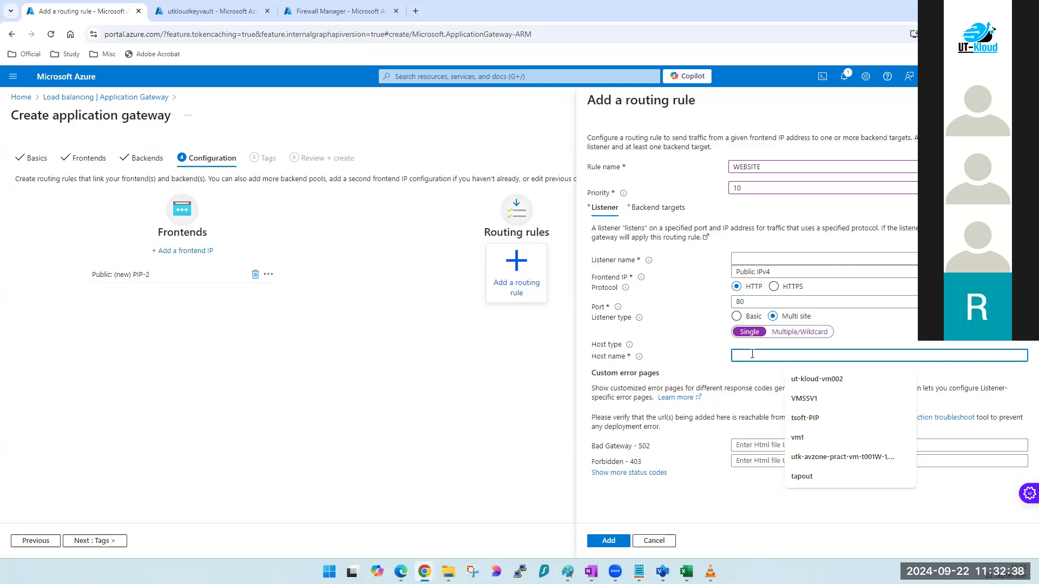
{"action": "type", "text": "utkloud.in"}
{"action": "left_click", "coordinate": [754, 378]}
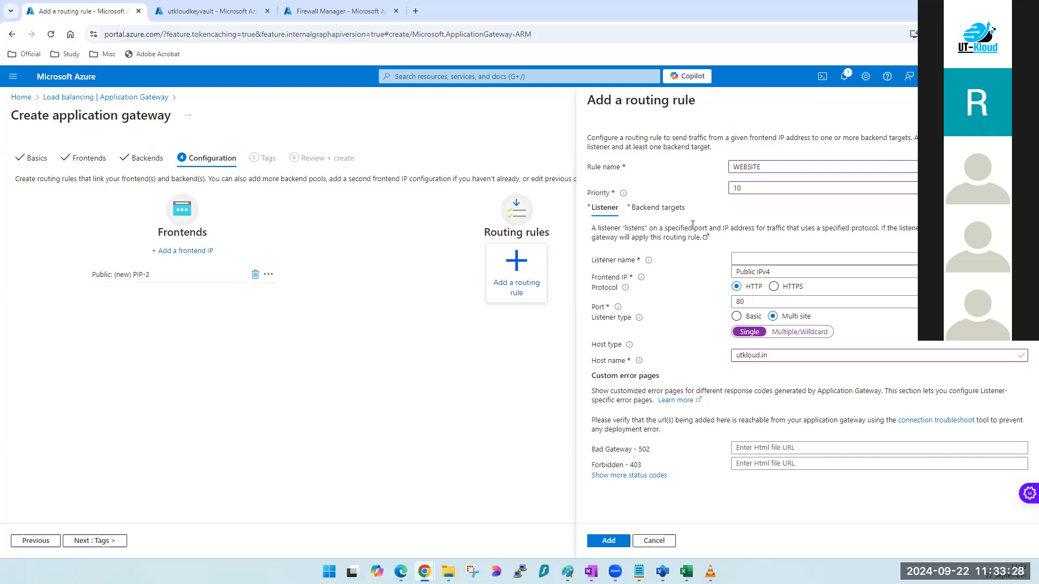
Step: Copy the host name utkloud.in into the listener name and set the listener type to Basic
{"action": "left_click", "coordinate": [751, 258]}
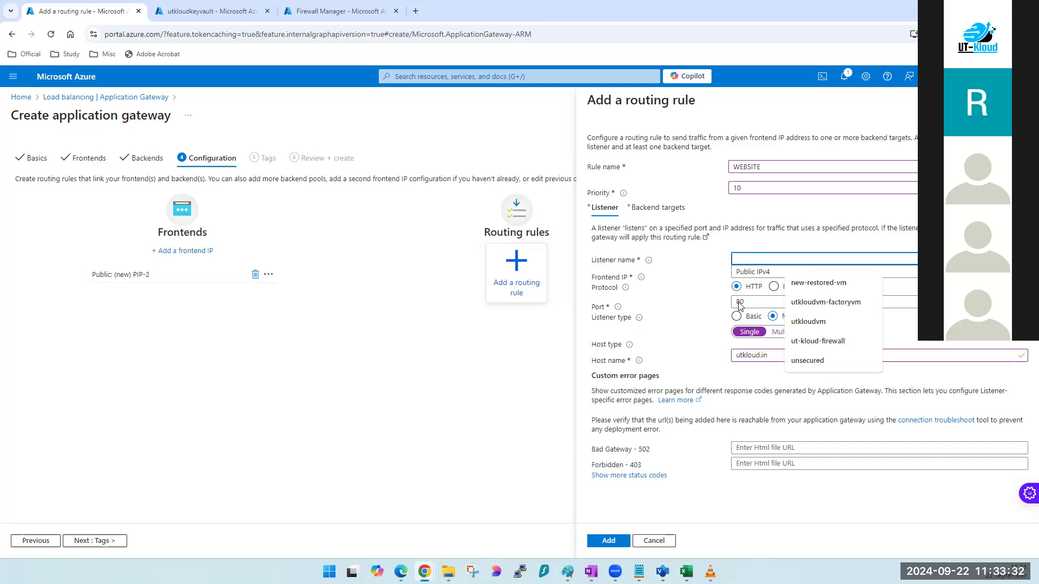
{"action": "left_click", "coordinate": [752, 357]}
{"action": "left_click_drag", "start_coordinate": [783, 358], "coordinate": [671, 364]}
{"action": "key", "text": "ctrl+c"}
{"action": "left_click", "coordinate": [747, 264]}
{"action": "key", "text": "ctrl+v"}
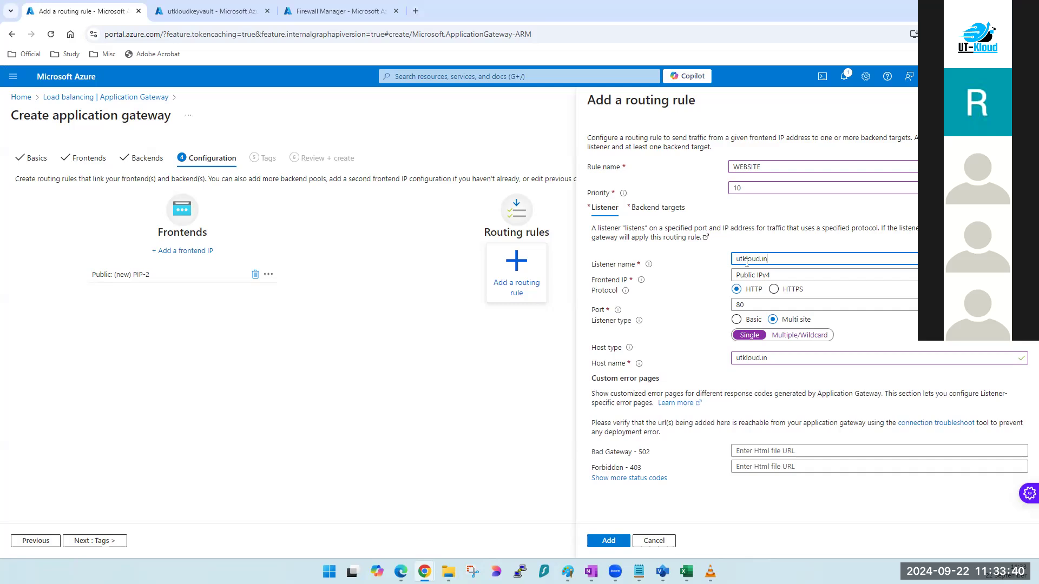
{"action": "left_click", "coordinate": [737, 320]}
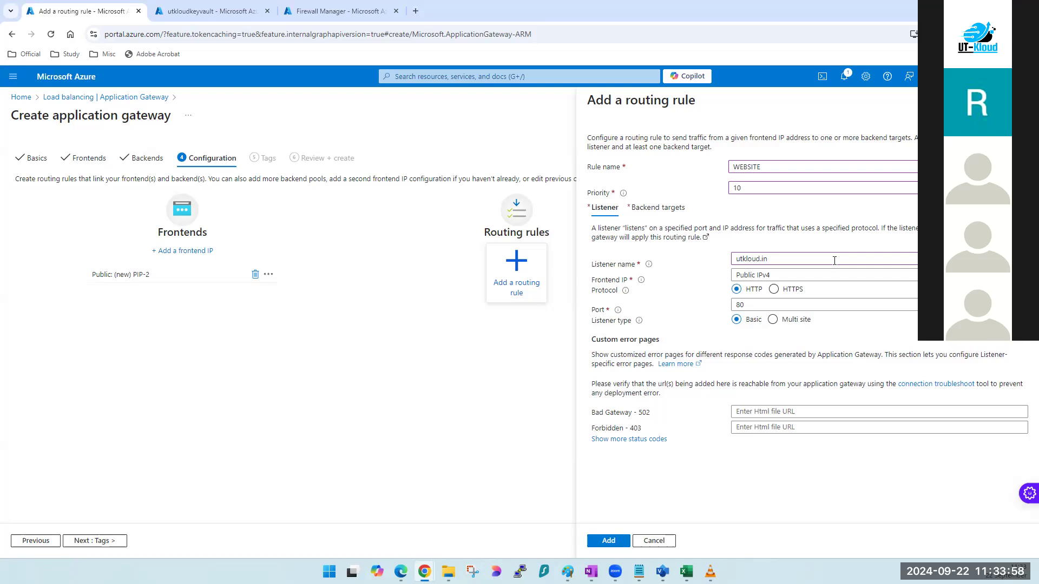
Step: Set the listener protocol to HTTPS and check the PFX certificate file selection without choosing a file
{"action": "left_click", "coordinate": [773, 290]}
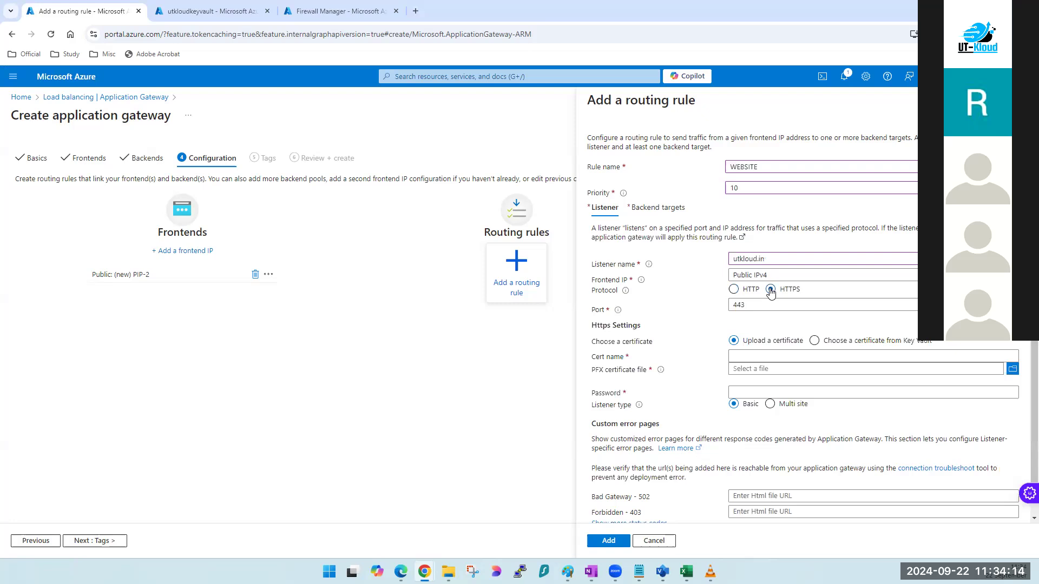
{"action": "left_click", "coordinate": [747, 293]}
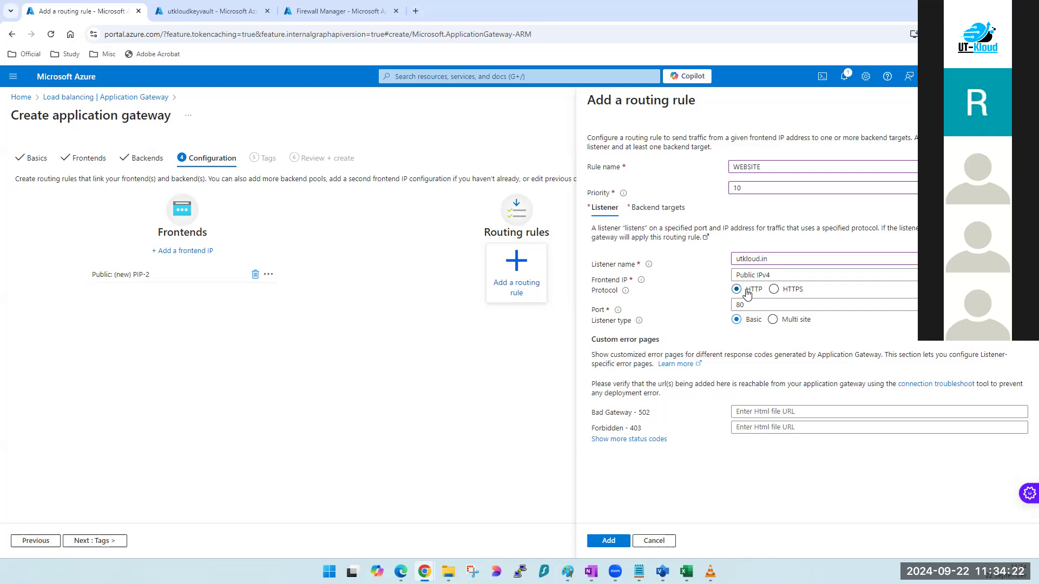
{"action": "left_click", "coordinate": [772, 294]}
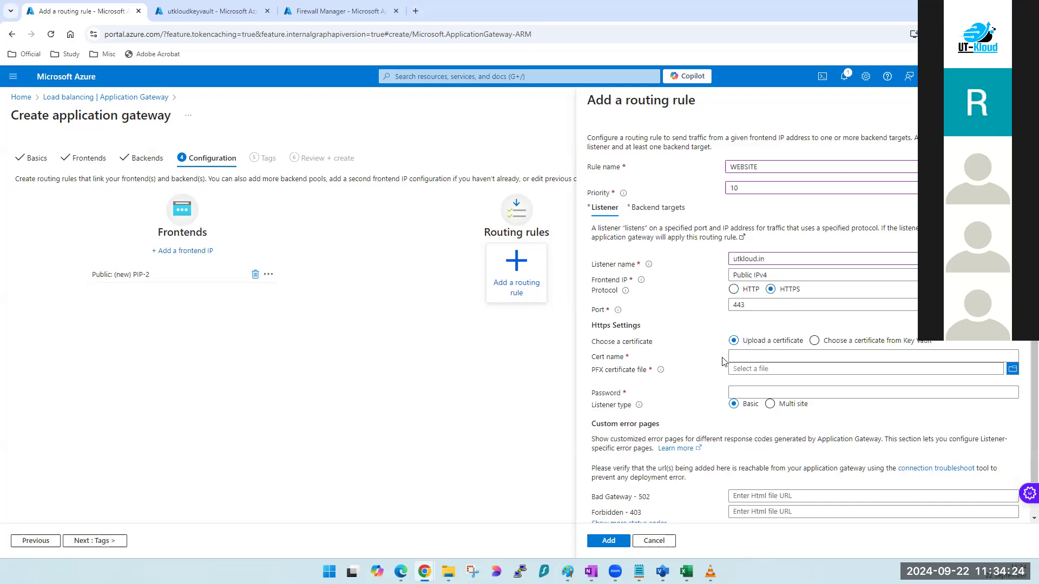
{"action": "left_click", "coordinate": [775, 352]}
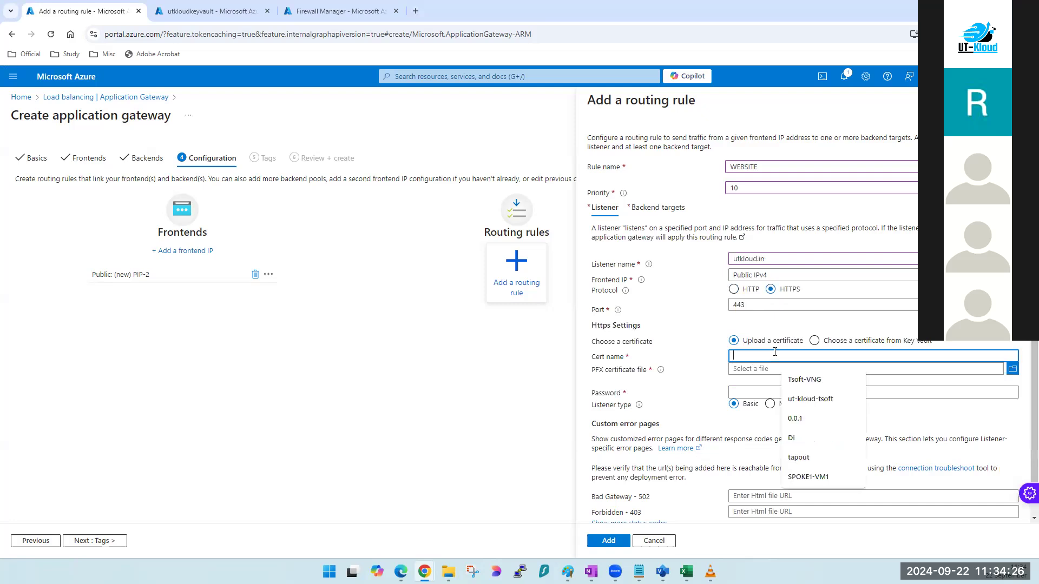
{"action": "left_click", "coordinate": [743, 367]}
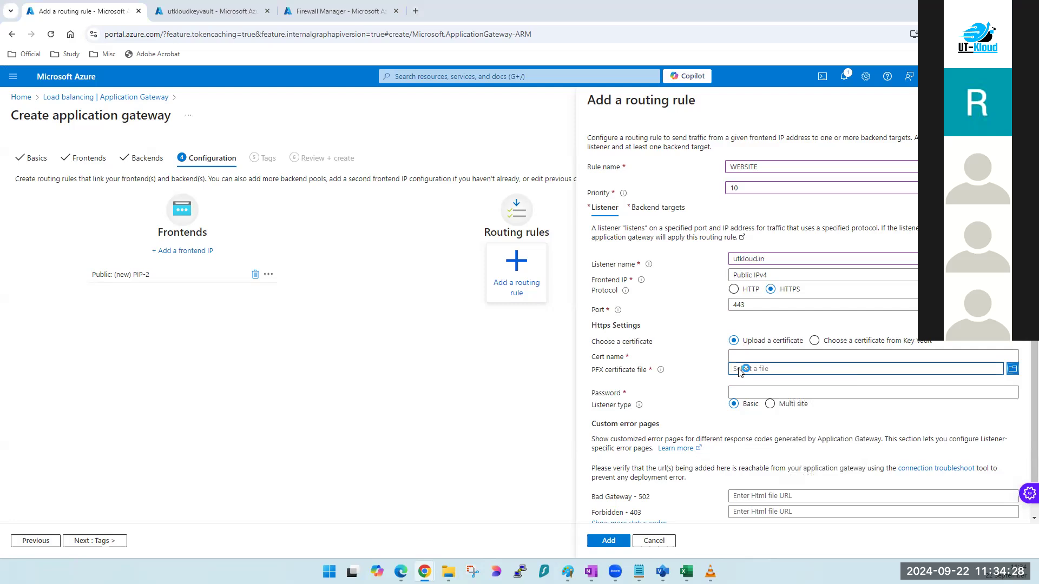
{"action": "left_click", "coordinate": [835, 253]}
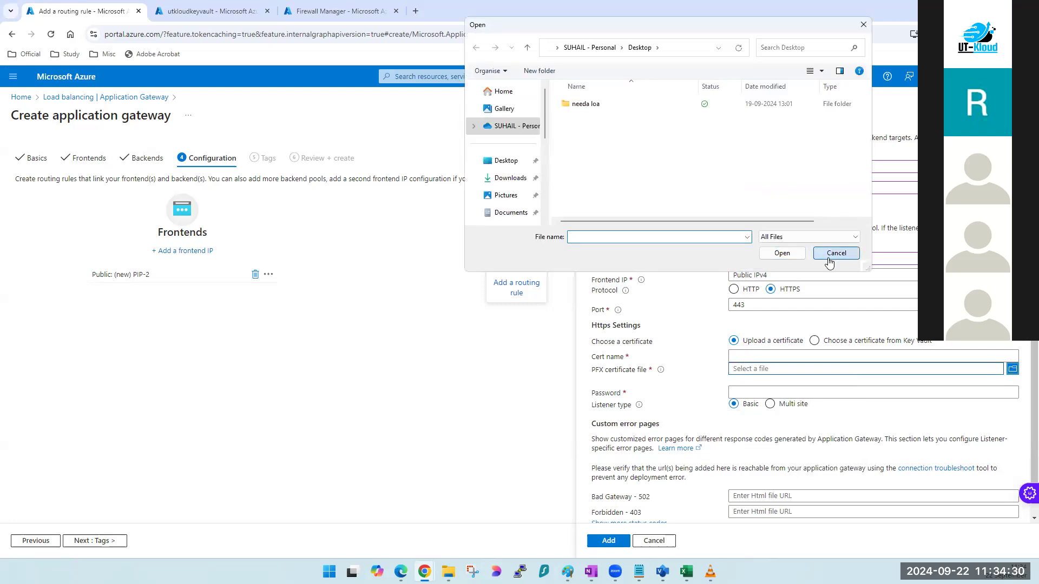
Step: In the utkloudkeyvault key vault, open the current version of the utkloud certificate
{"action": "left_click", "coordinate": [219, 15]}
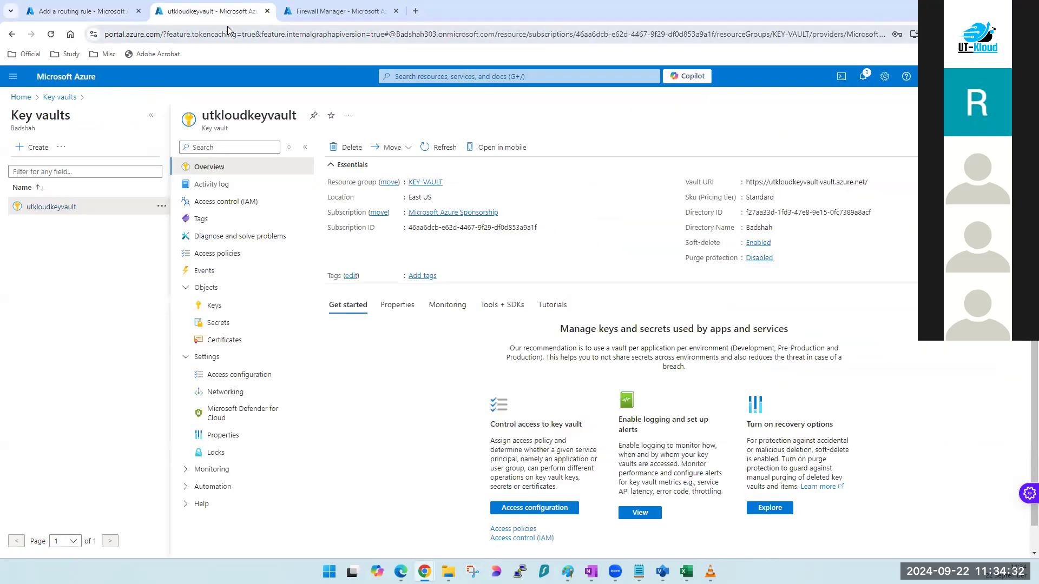
{"action": "left_click", "coordinate": [225, 340]}
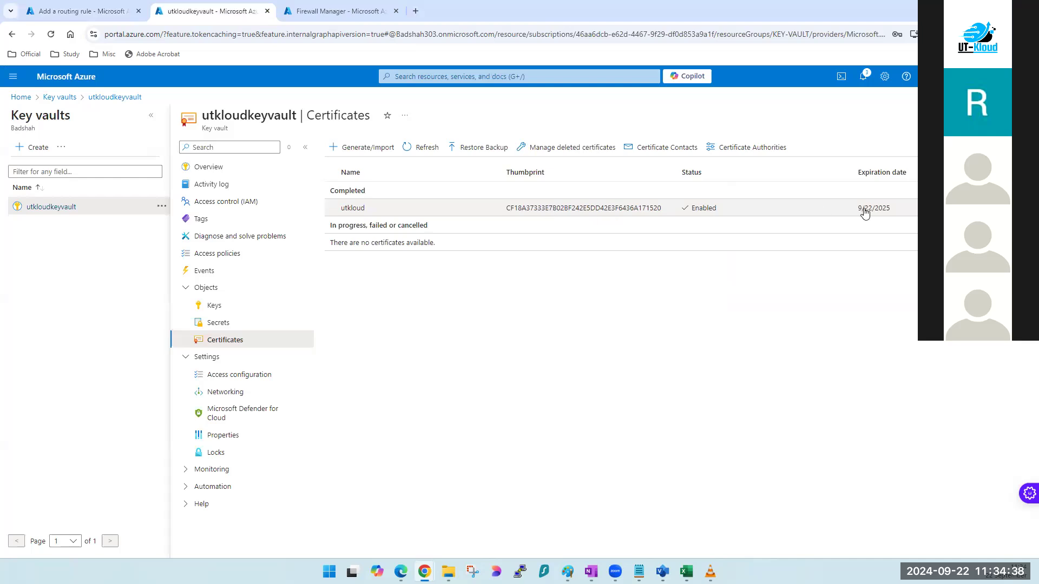
{"action": "right_click", "coordinate": [530, 211]}
{"action": "left_click", "coordinate": [399, 211]}
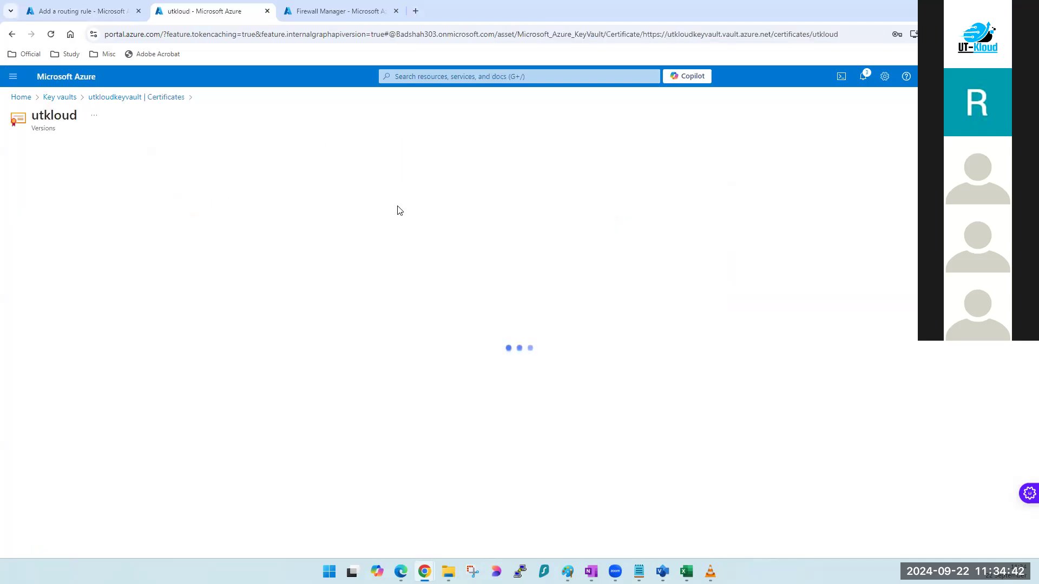
{"action": "right_click", "coordinate": [340, 216]}
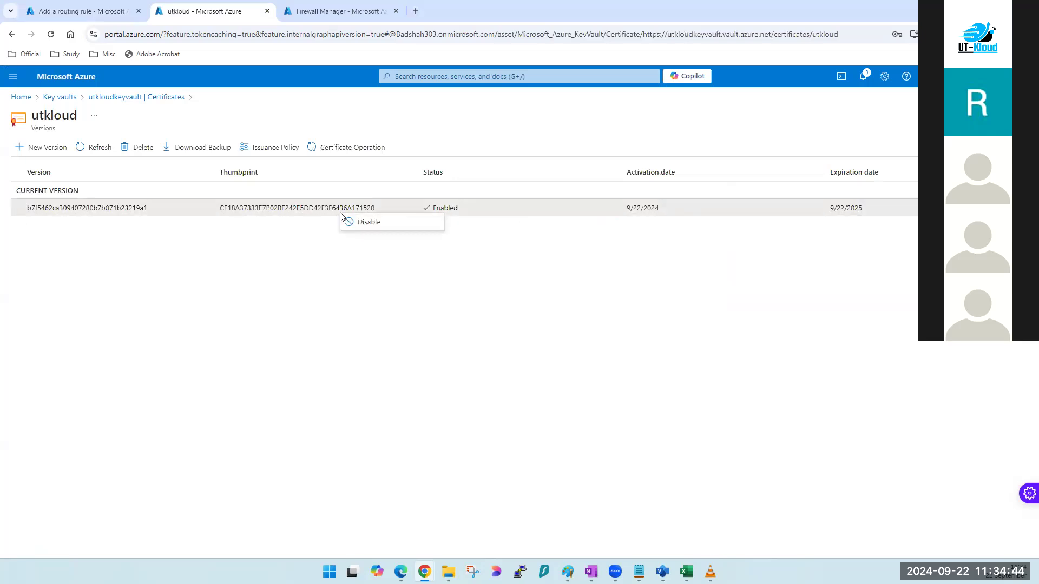
{"action": "left_click", "coordinate": [339, 214]}
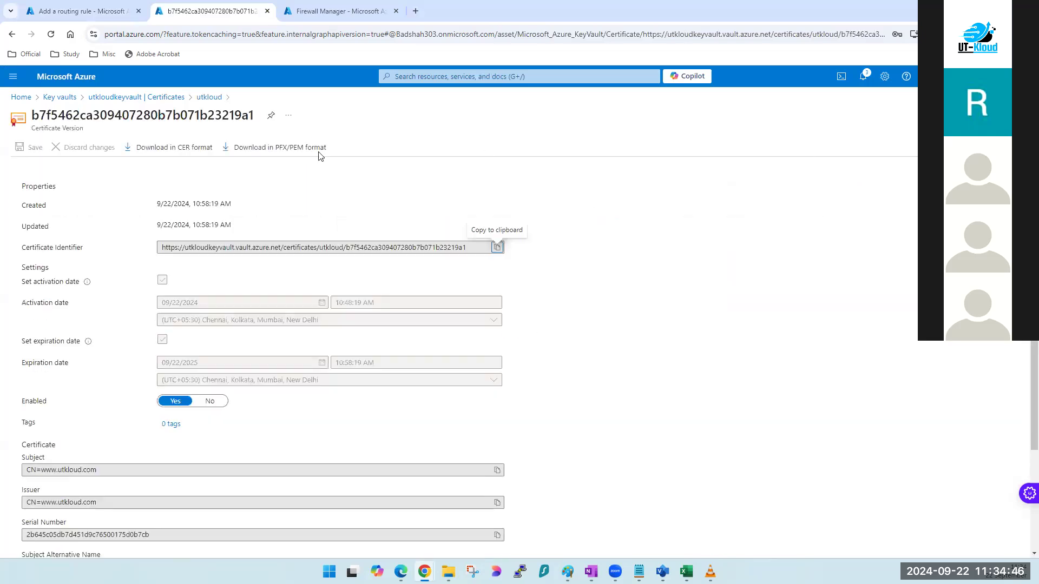
Step: Download the certificate in PFX/PEM format to the Desktop as utkloudkeyvault-utkloud-20240922
{"action": "left_click", "coordinate": [254, 153]}
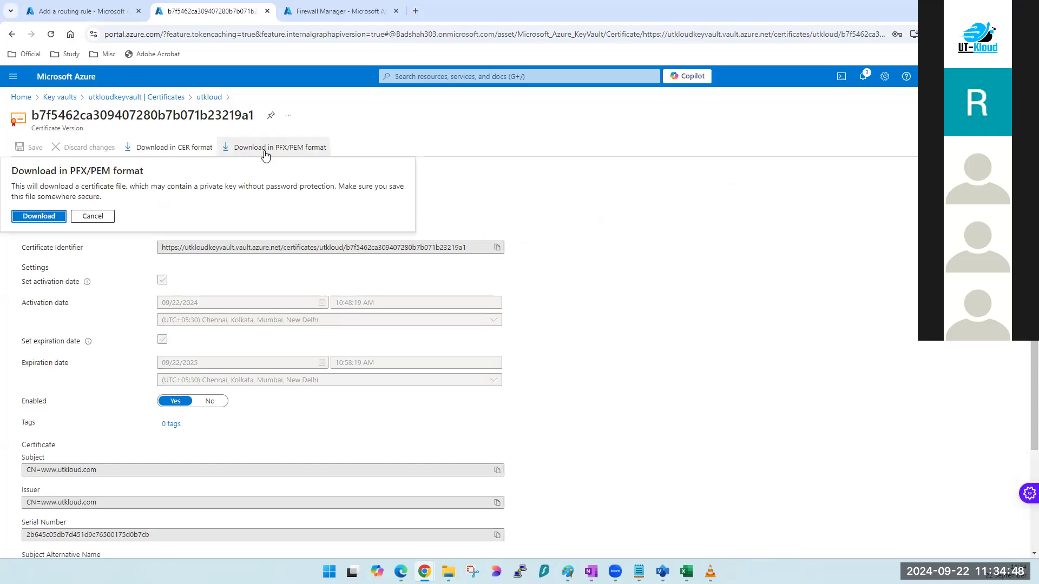
{"action": "left_click", "coordinate": [38, 216]}
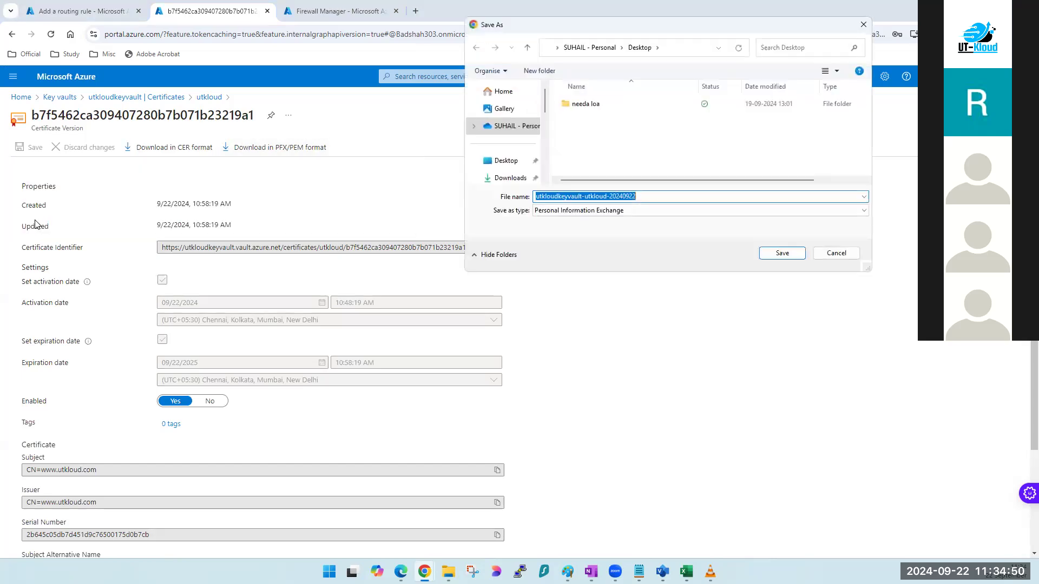
{"action": "left_click", "coordinate": [520, 164]}
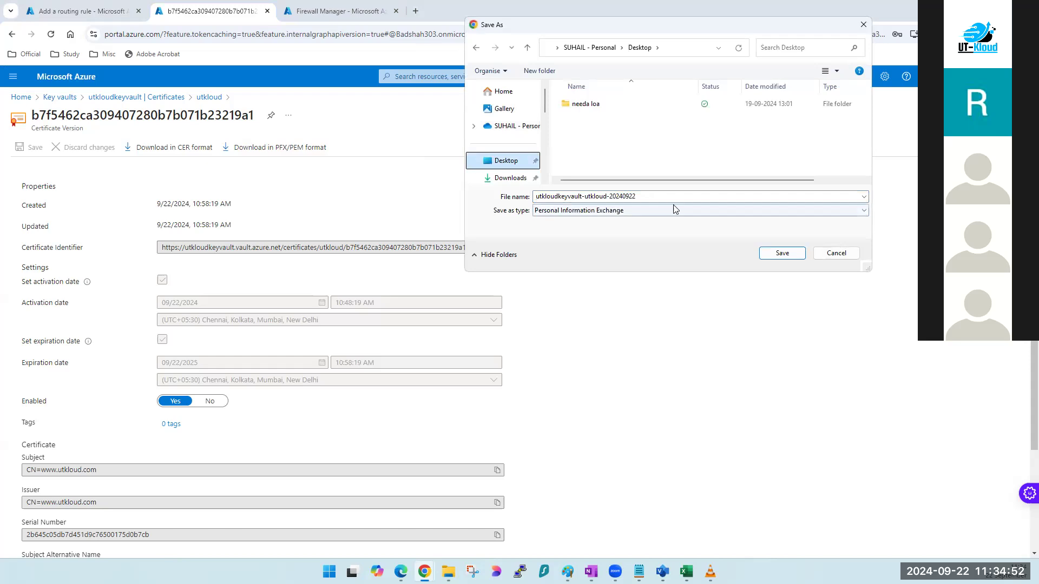
{"action": "left_click", "coordinate": [777, 255]}
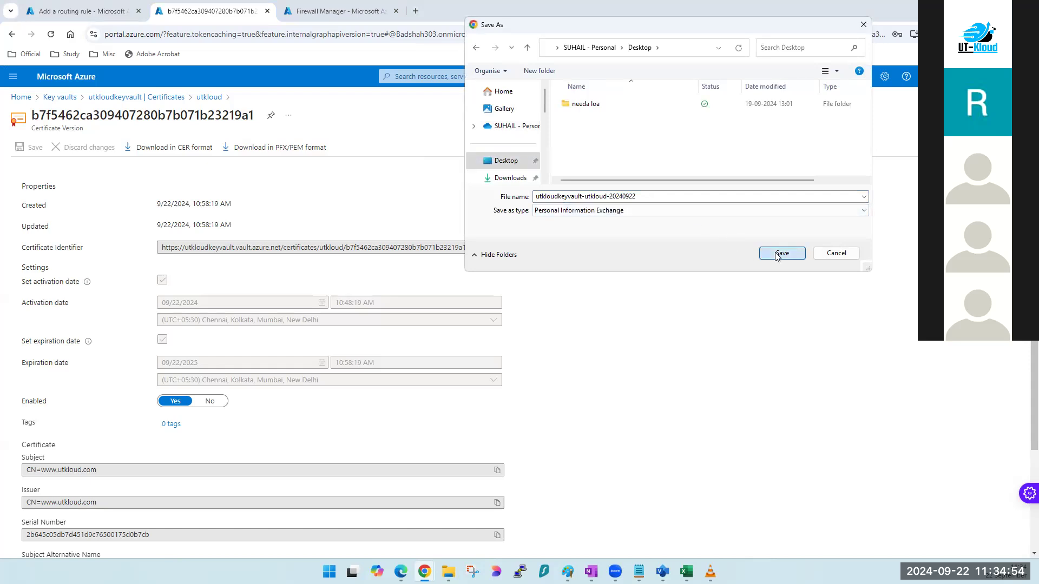
Step: Return to the routing rule and upload utkloudkeyvault-utkloud-20240922.pfx as the listener's PFX certificate file
{"action": "left_click", "coordinate": [91, 13]}
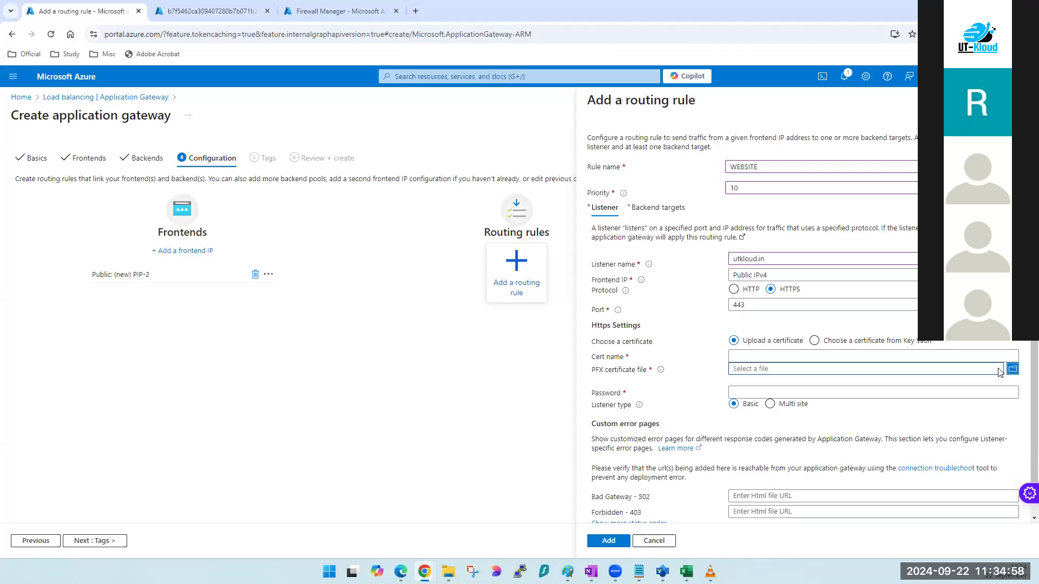
{"action": "left_click", "coordinate": [1012, 370]}
{"action": "double_click", "coordinate": [623, 122]}
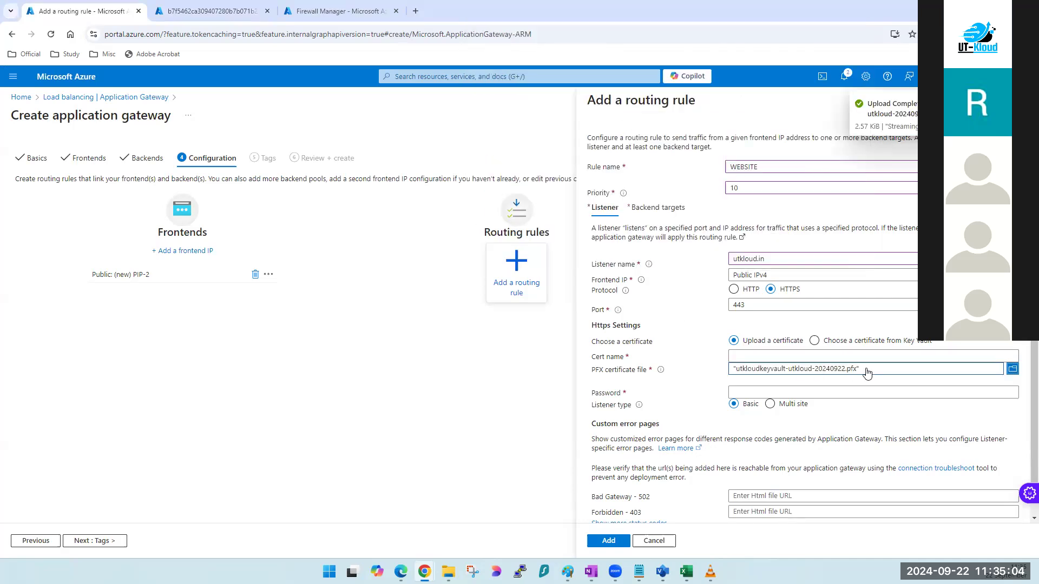
Step: Enter the password for the listener's uploaded PFX certificate
{"action": "scroll", "coordinate": [868, 378], "scroll_direction": "down", "scroll_amount": 1}
{"action": "left_click", "coordinate": [817, 361]}
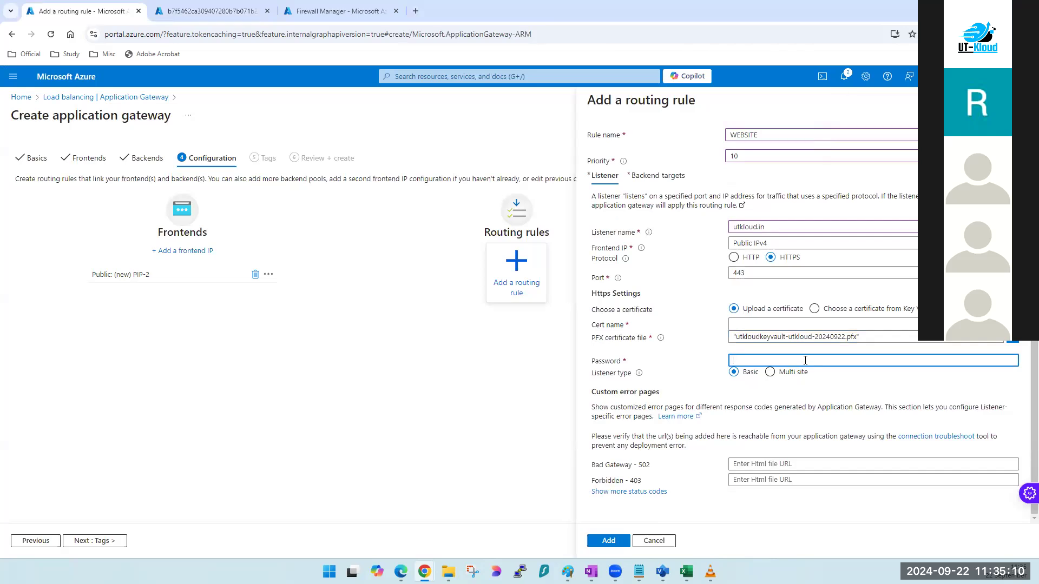
{"action": "type", "text": "****"}
{"action": "left_click", "coordinate": [873, 385]}
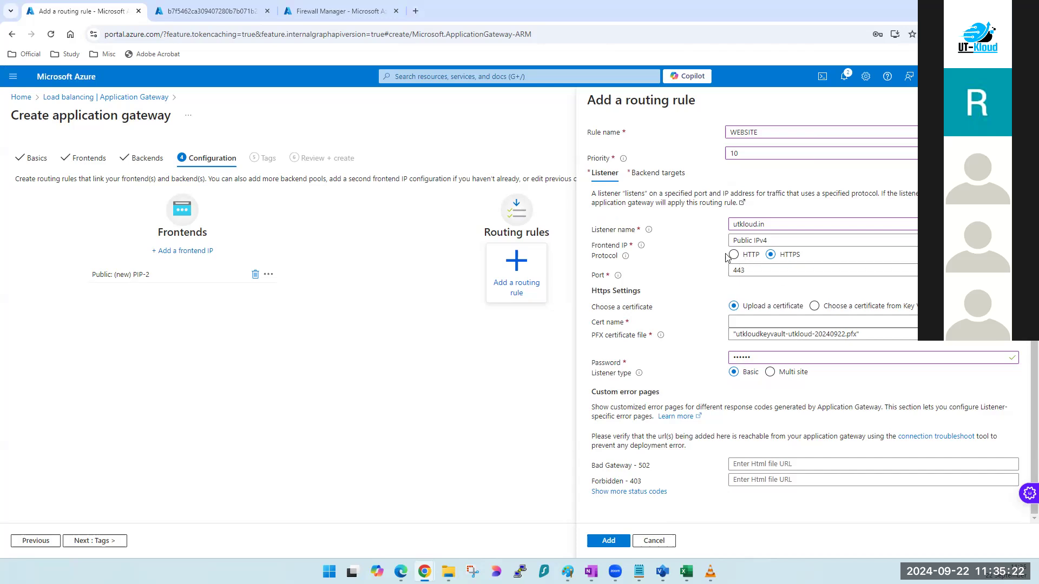
{"action": "scroll", "coordinate": [812, 296], "scroll_direction": "up", "scroll_amount": 1}
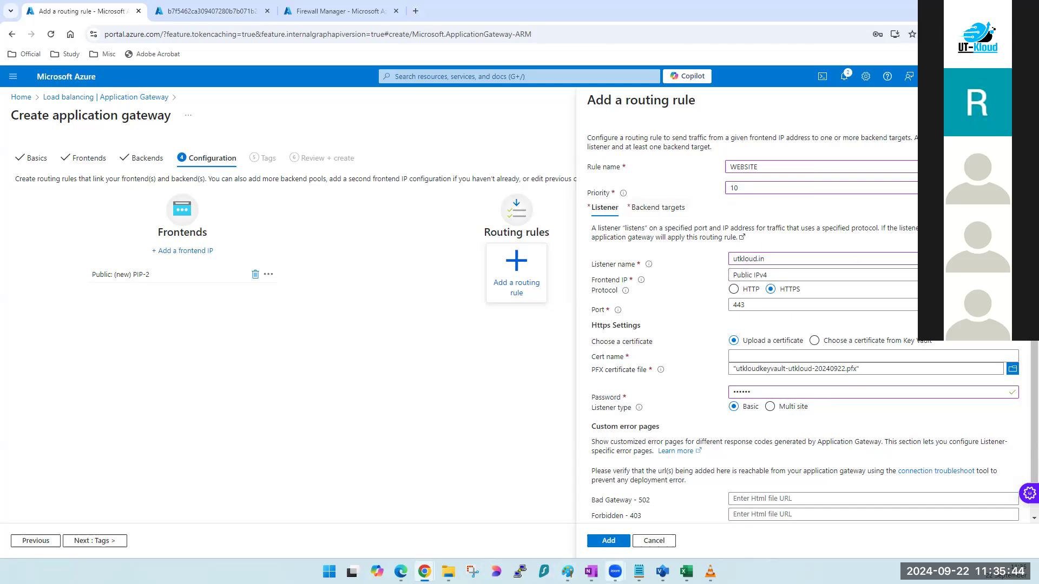
Step: Switch to the Paint diagram and sketch the traffic path from a circled client through the application gateway to a mark in the uppermost server box
{"action": "left_click", "coordinate": [626, 512]}
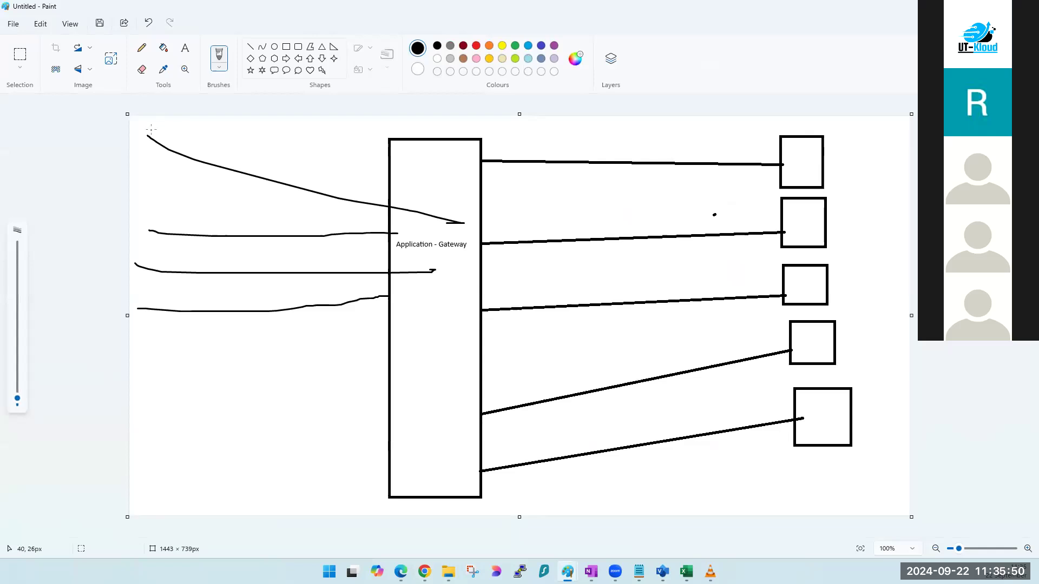
{"action": "mouse_move", "coordinate": [144, 124]}
{"action": "left_mouse_down"}
{"action": "mouse_move", "coordinate": [153, 137]}
{"action": "mouse_move", "coordinate": [145, 122]}
{"action": "left_mouse_up"}
{"action": "left_click_drag", "start_coordinate": [137, 157], "coordinate": [145, 130]}
{"action": "mouse_move", "coordinate": [152, 130]}
{"action": "left_mouse_down"}
{"action": "mouse_move", "coordinate": [204, 163]}
{"action": "mouse_move", "coordinate": [391, 208]}
{"action": "left_mouse_up"}
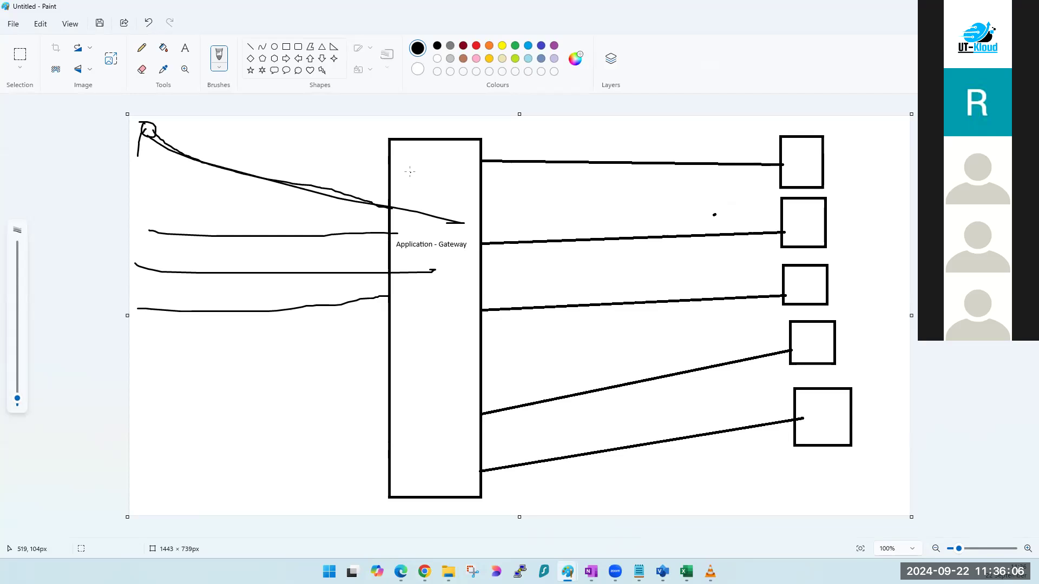
{"action": "mouse_move", "coordinate": [400, 176]}
{"action": "left_mouse_down"}
{"action": "mouse_move", "coordinate": [410, 194]}
{"action": "mouse_move", "coordinate": [401, 203]}
{"action": "mouse_move", "coordinate": [399, 174]}
{"action": "mouse_move", "coordinate": [426, 183]}
{"action": "mouse_move", "coordinate": [495, 162]}
{"action": "mouse_move", "coordinate": [783, 164]}
{"action": "left_mouse_up"}
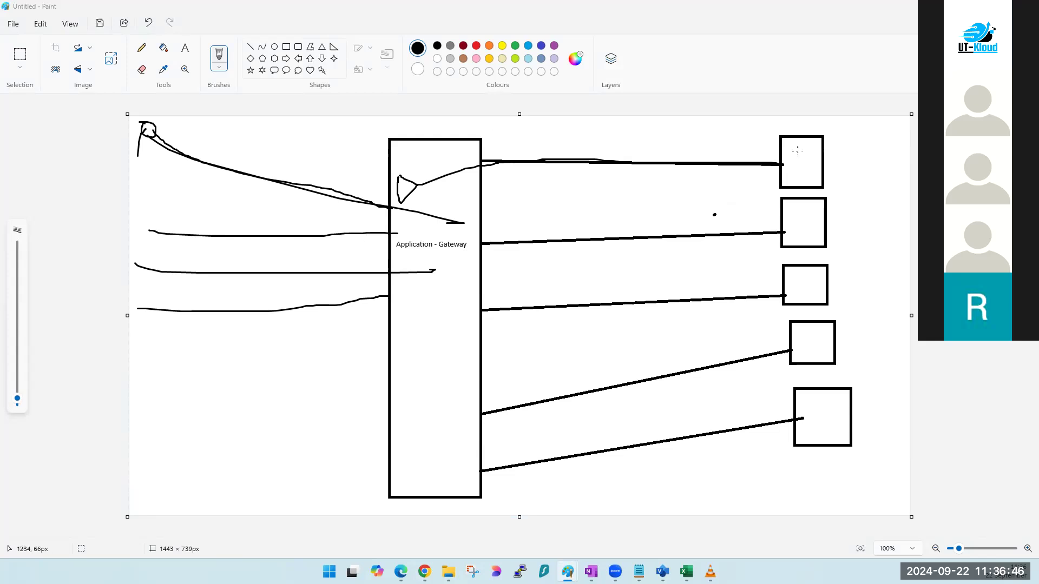
{"action": "mouse_move", "coordinate": [792, 152]}
{"action": "left_mouse_down"}
{"action": "mouse_move", "coordinate": [814, 156]}
{"action": "mouse_move", "coordinate": [801, 170]}
{"action": "mouse_move", "coordinate": [793, 158]}
{"action": "left_mouse_up"}
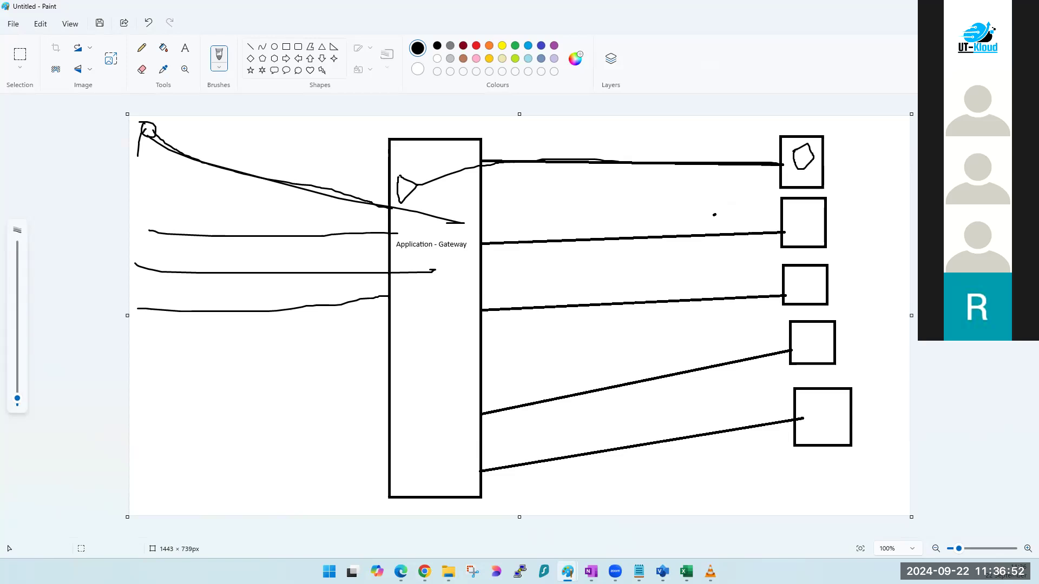
Step: Retrace the client-to-gateway and gateway-to-server lines and add a small mark inside the uppermost server box
{"action": "left_click_drag", "start_coordinate": [158, 142], "coordinate": [345, 196]}
{"action": "left_click_drag", "start_coordinate": [476, 169], "coordinate": [760, 162]}
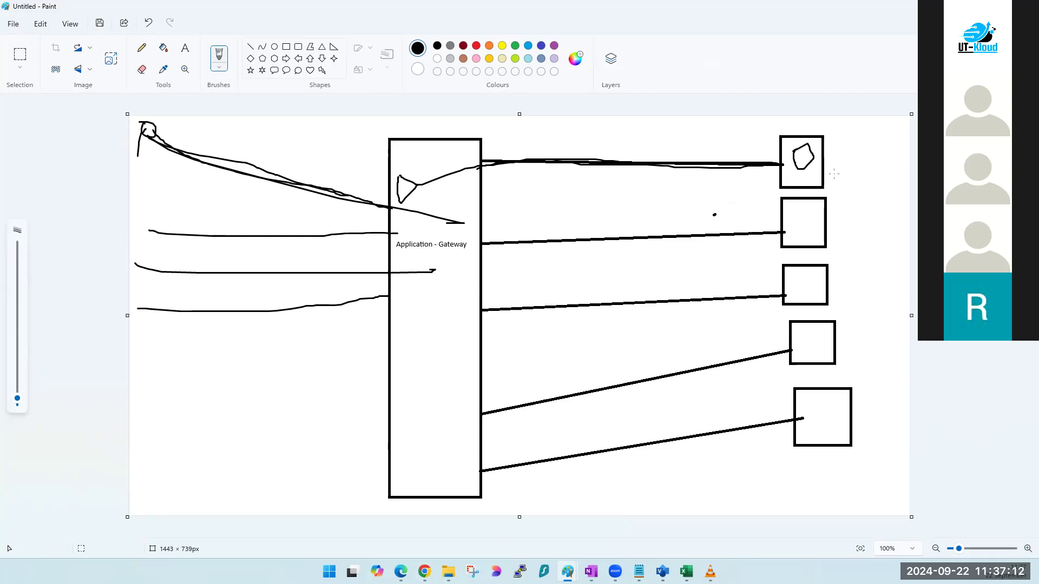
{"action": "left_click_drag", "start_coordinate": [800, 162], "coordinate": [803, 174]}
{"action": "left_click_drag", "start_coordinate": [807, 165], "coordinate": [812, 171]}
Step: Return to the Azure portal and compare the listener's HTTP and HTTPS settings, leaving the protocol on HTTPS
{"action": "key", "text": "alt+Tab"}
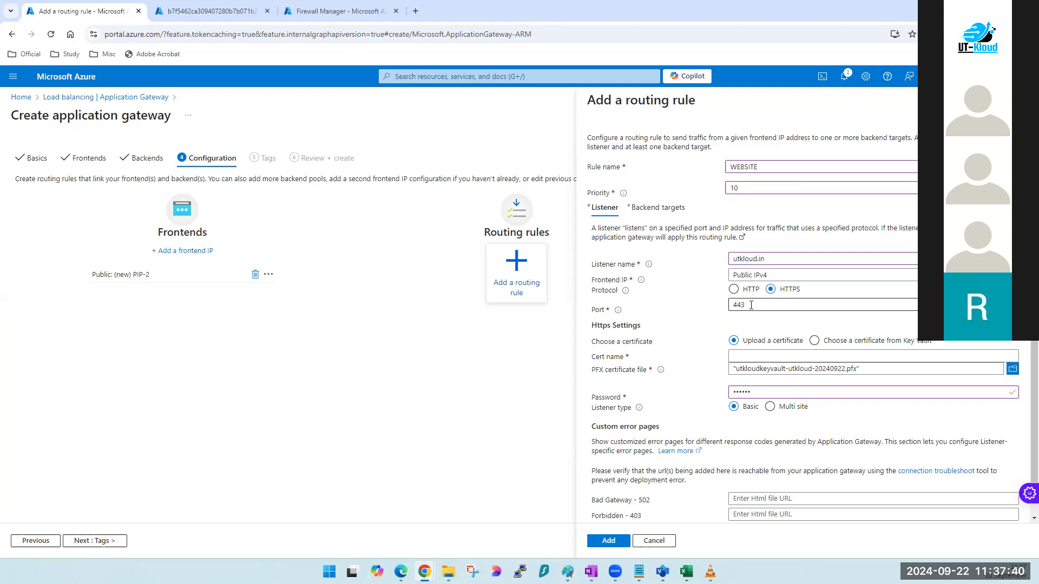
{"action": "left_click", "coordinate": [735, 289]}
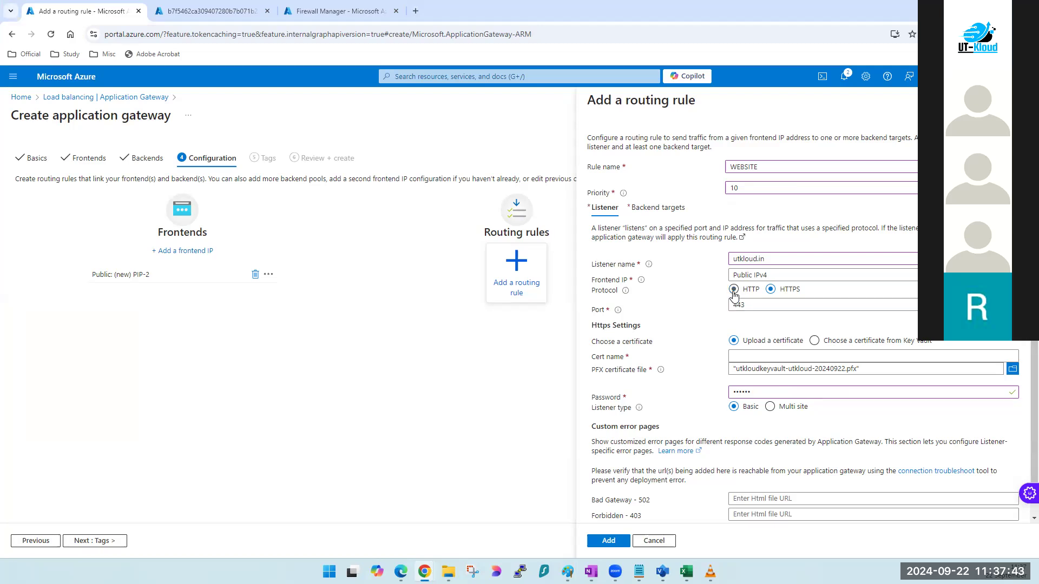
{"action": "left_click", "coordinate": [774, 290]}
{"action": "left_click", "coordinate": [734, 290]}
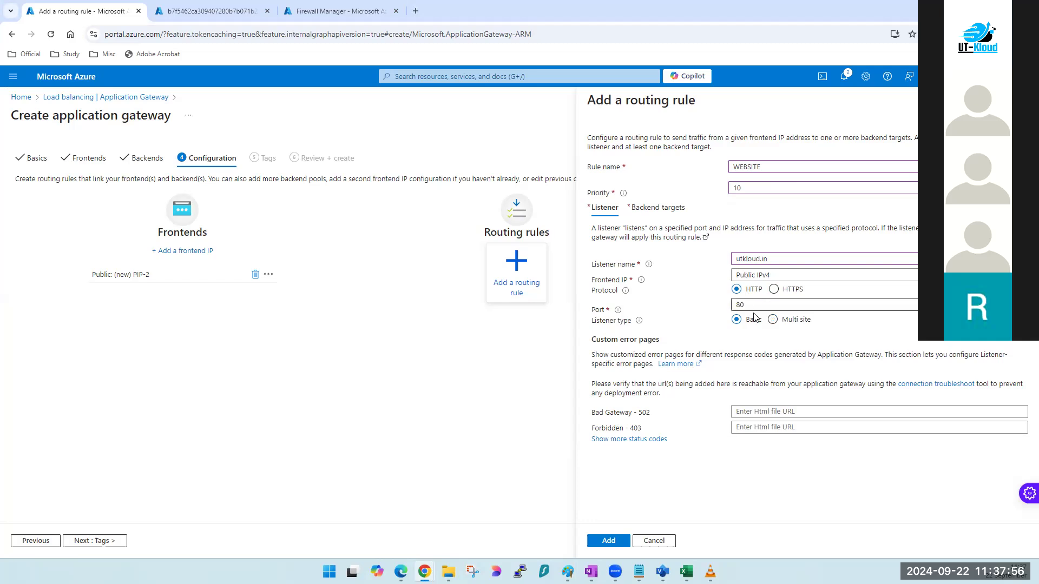
{"action": "left_click", "coordinate": [772, 290]}
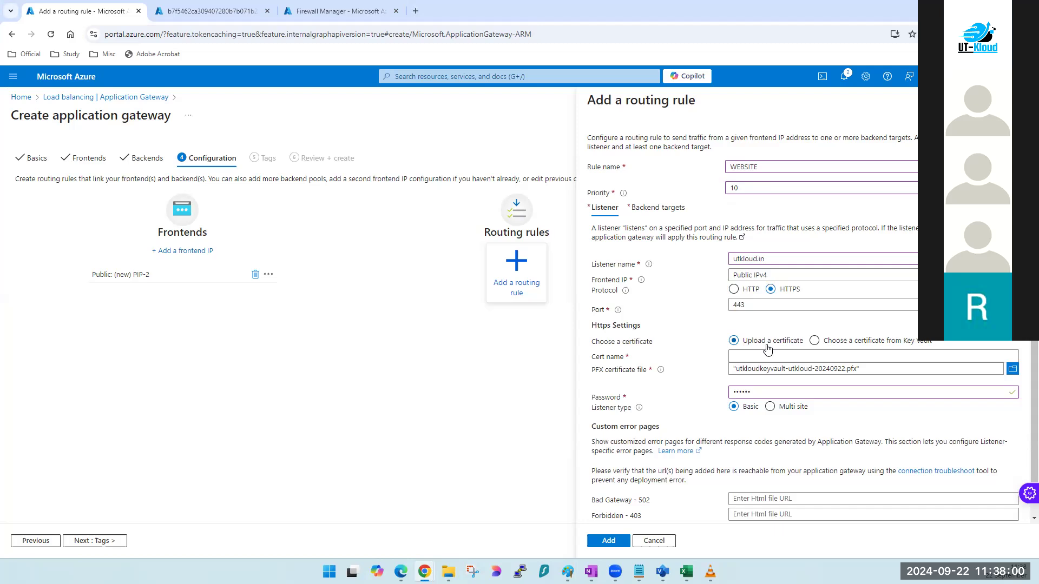
{"action": "left_click", "coordinate": [735, 290]}
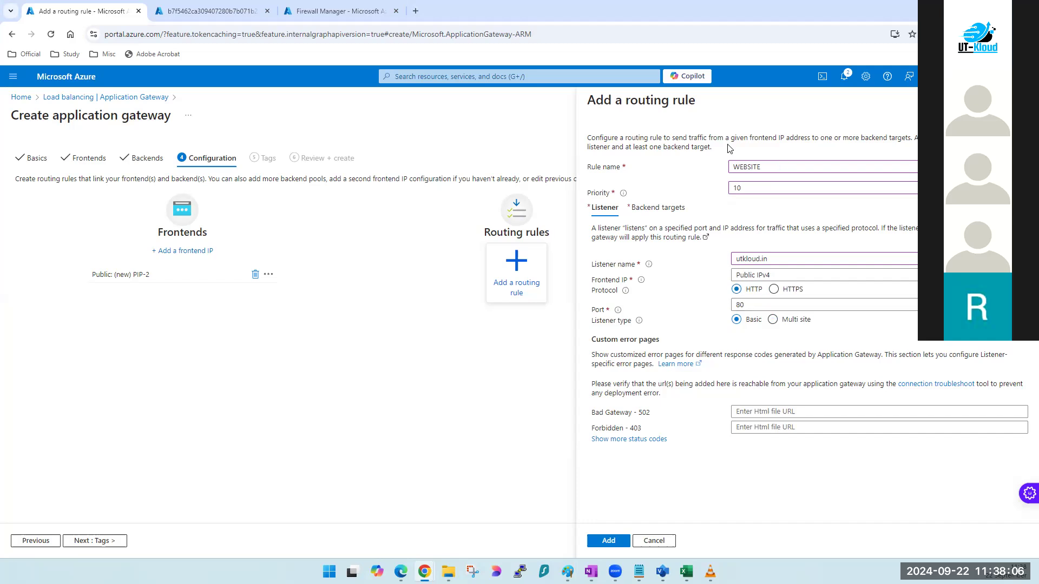
{"action": "left_click", "coordinate": [773, 290]}
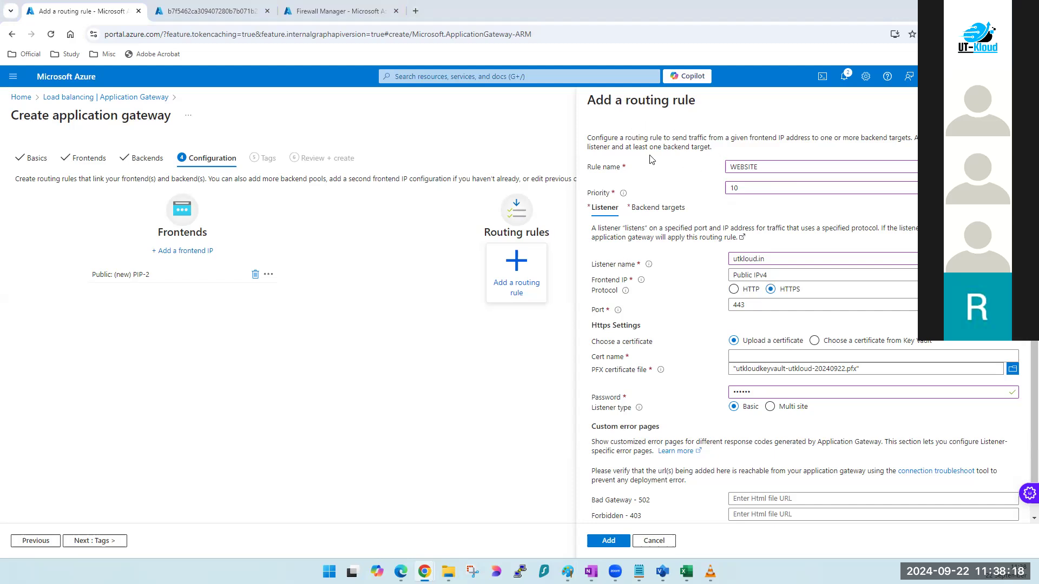
Step: Switch to the Paint diagram and retrace the uppermost client-to-gateway line and the gateway's lines to the two uppermost server boxes
{"action": "mouse_move", "coordinate": [637, 571]}
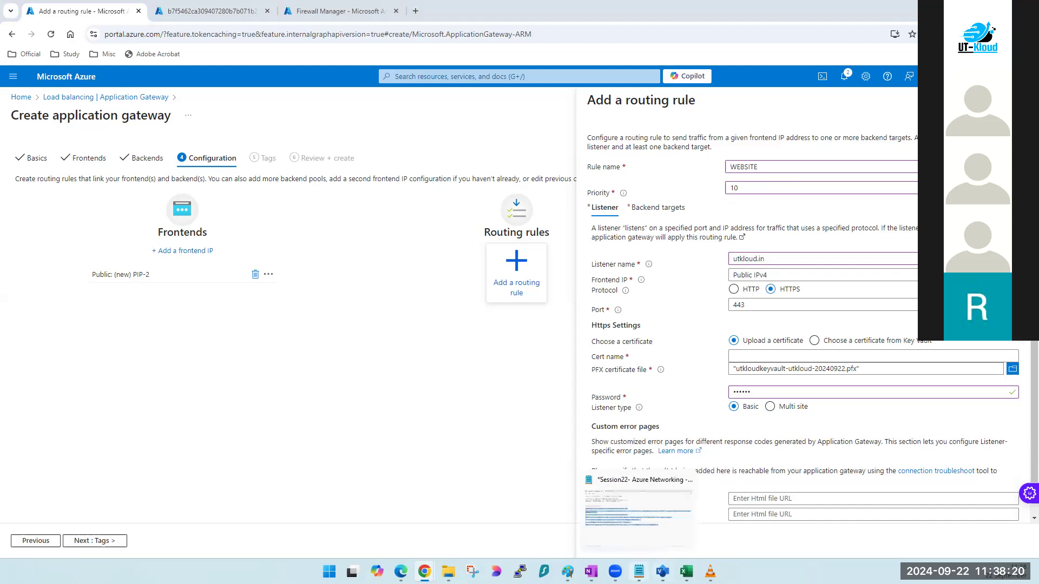
{"action": "mouse_move", "coordinate": [566, 569]}
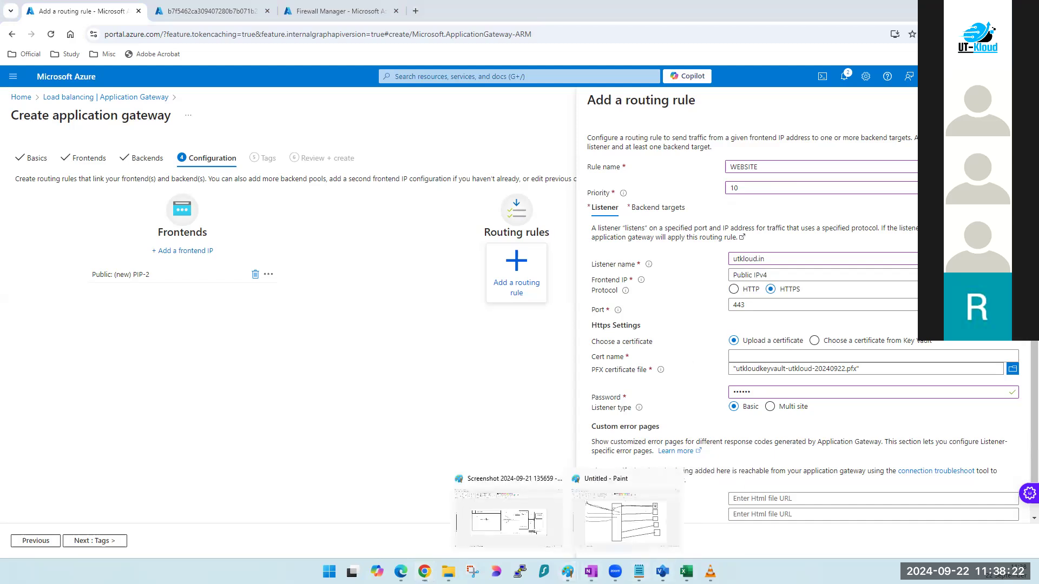
{"action": "left_click", "coordinate": [619, 541]}
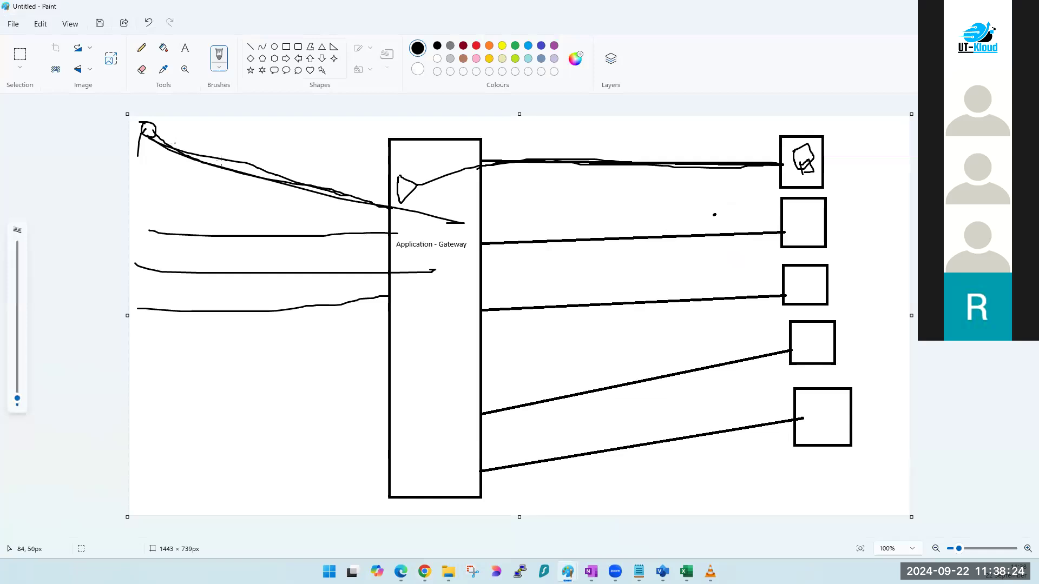
{"action": "left_click_drag", "start_coordinate": [156, 134], "coordinate": [393, 203]}
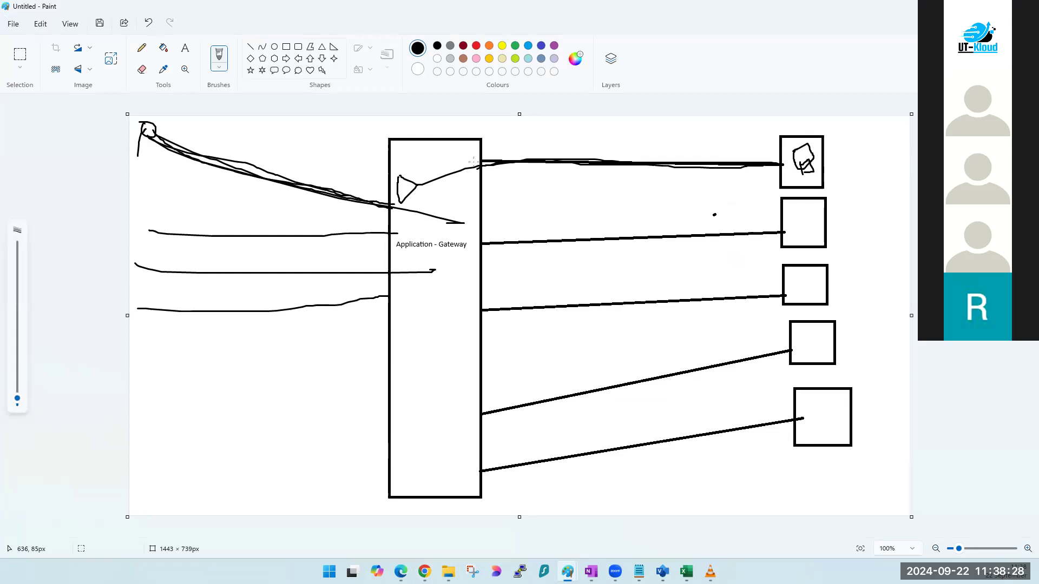
{"action": "left_click_drag", "start_coordinate": [478, 162], "coordinate": [764, 165]}
{"action": "mouse_move", "coordinate": [479, 243]}
{"action": "left_mouse_down"}
{"action": "mouse_move", "coordinate": [784, 232]}
{"action": "mouse_move", "coordinate": [772, 224]}
{"action": "left_mouse_up"}
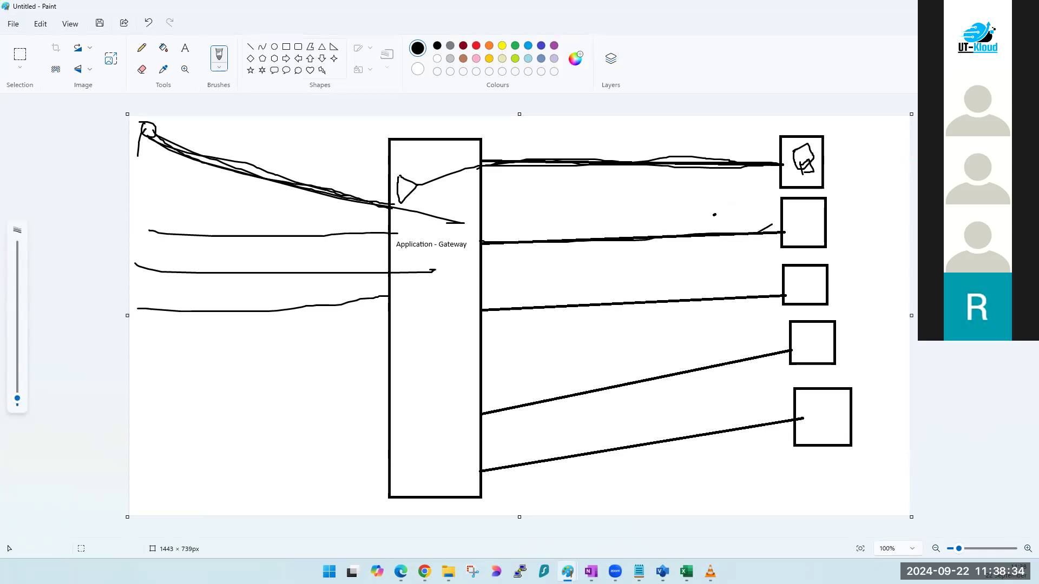
Step: Return to the Azure portal and set the routing rule's backend target to the backend pool bp
{"action": "key", "text": "alt+Tab"}
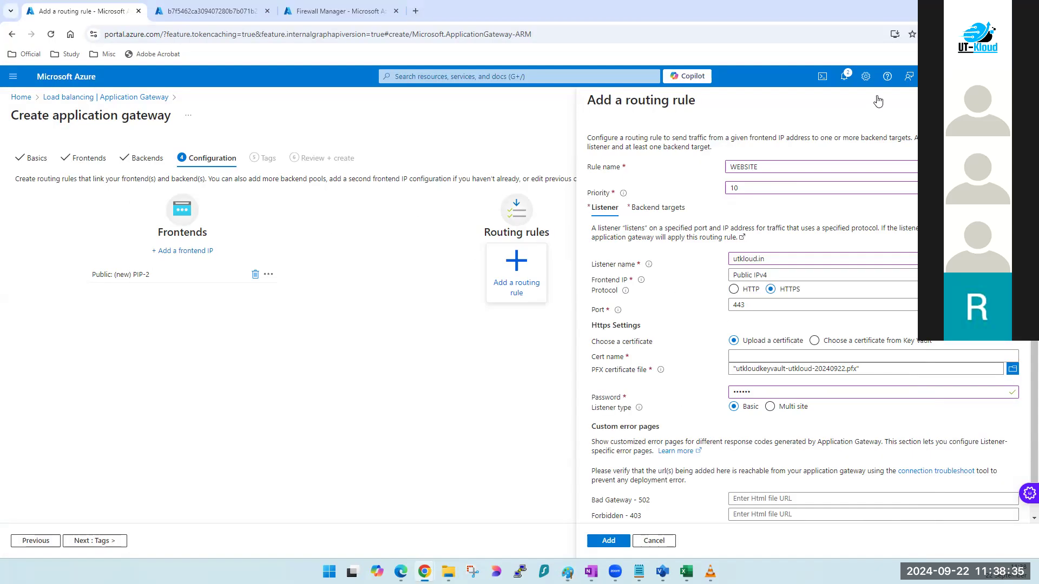
{"action": "left_click", "coordinate": [668, 211]}
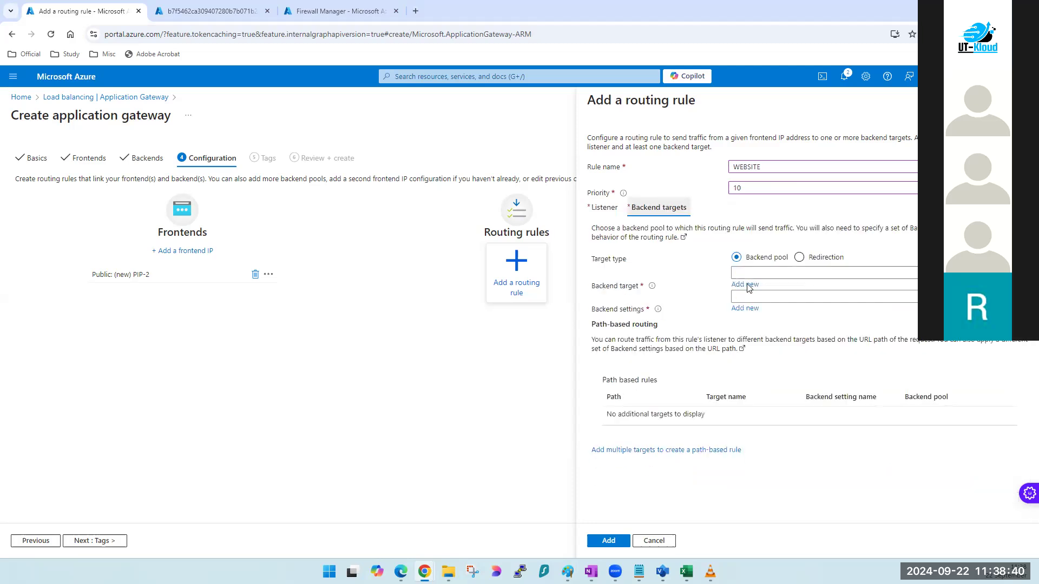
{"action": "left_click", "coordinate": [789, 274]}
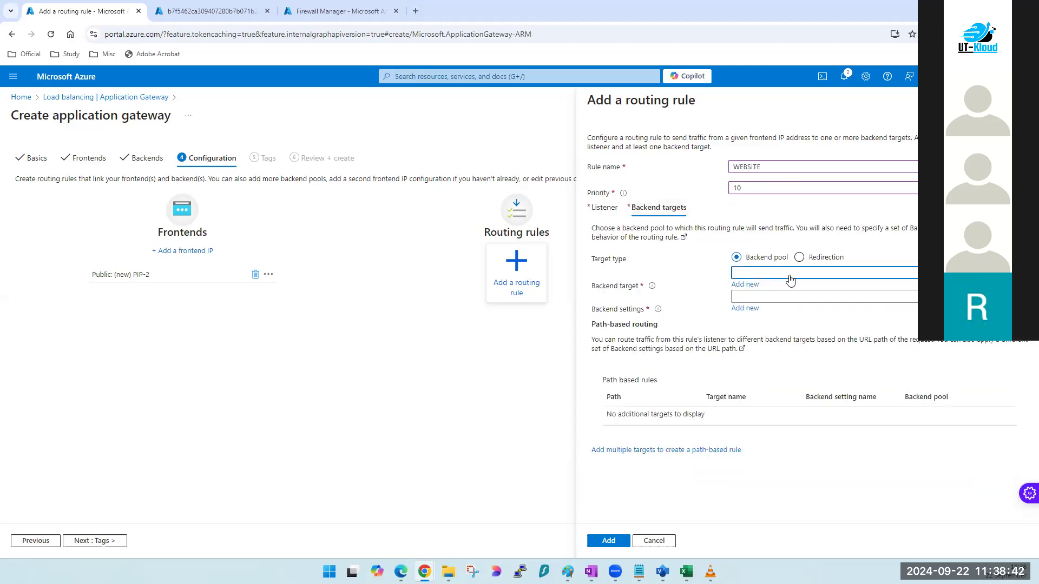
{"action": "left_click", "coordinate": [756, 293]}
Step: Start a new backend setting for the routing rule and name it utkloud
{"action": "left_click", "coordinate": [800, 302]}
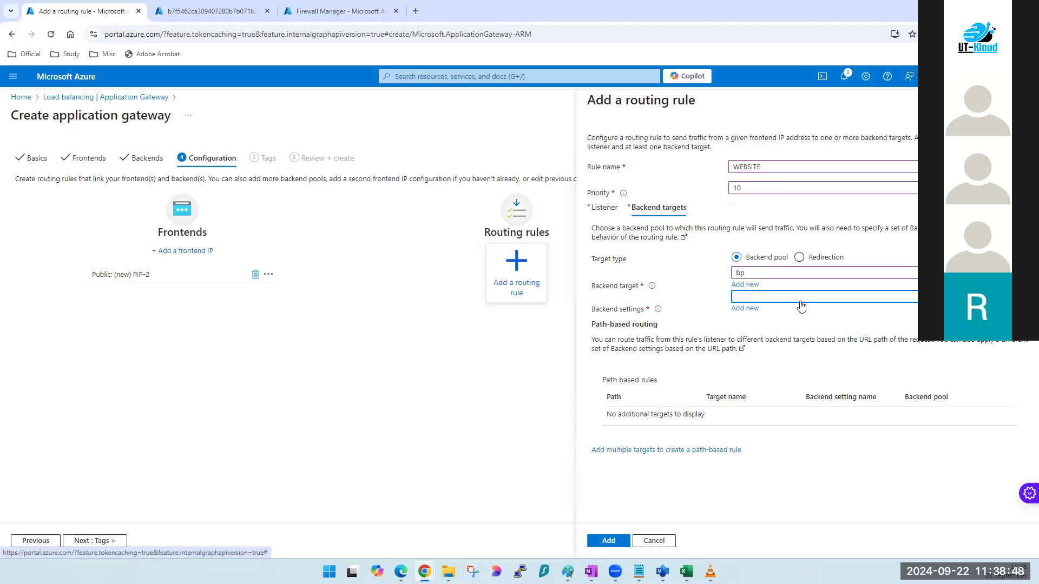
{"action": "left_click", "coordinate": [748, 311]}
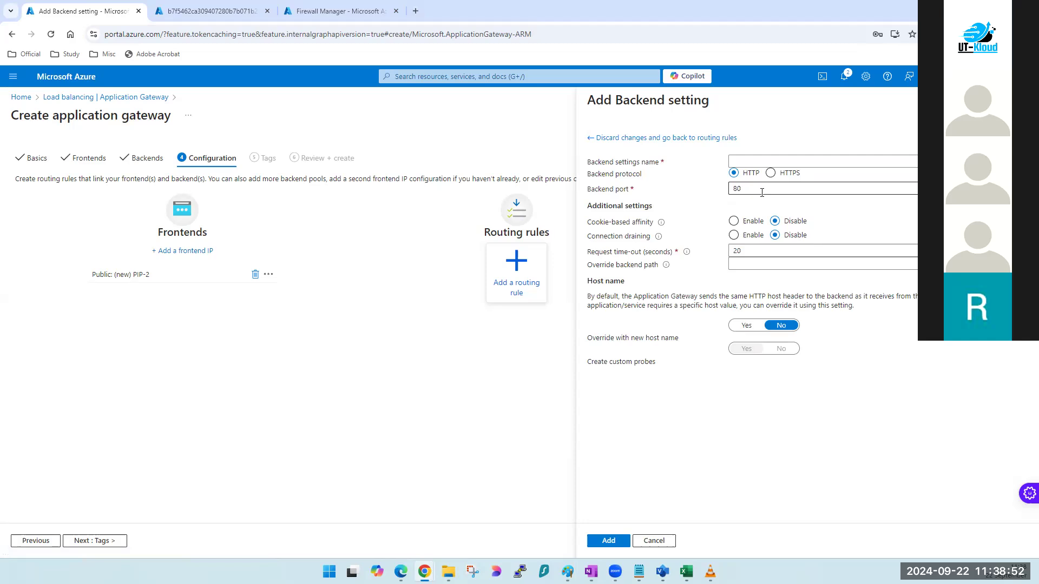
{"action": "left_click", "coordinate": [767, 160]}
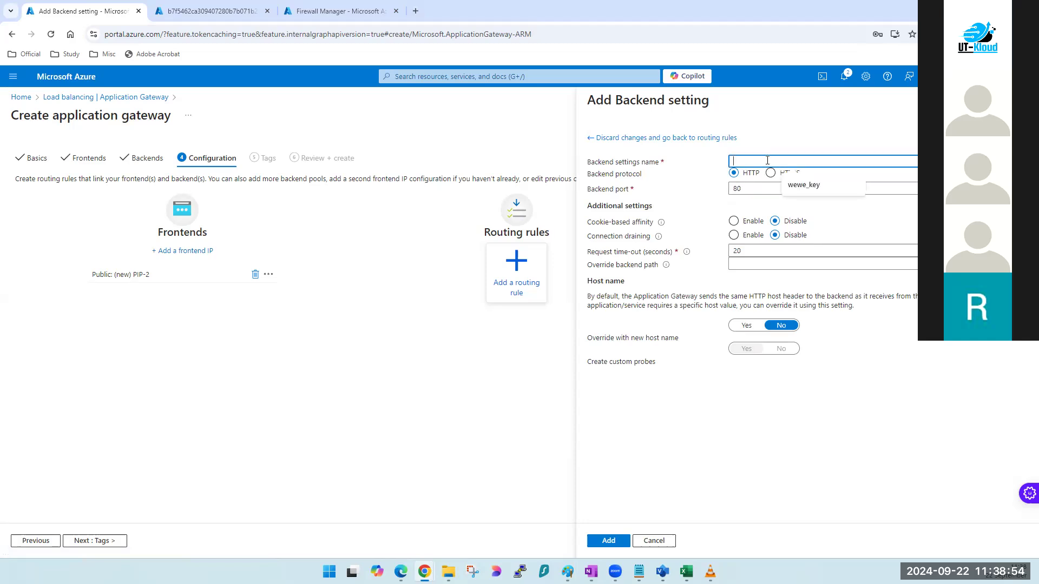
{"action": "type", "text": "utkloud"}
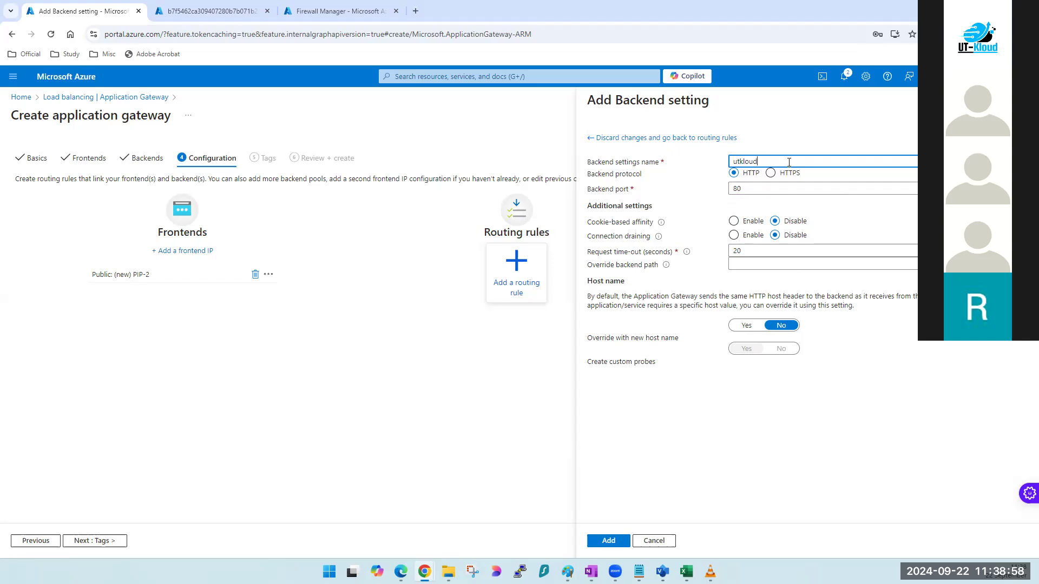
Step: Compare the backend setting's options under the HTTP and HTTPS protocols, leaving the backend protocol on HTTP
{"action": "left_click", "coordinate": [771, 173]}
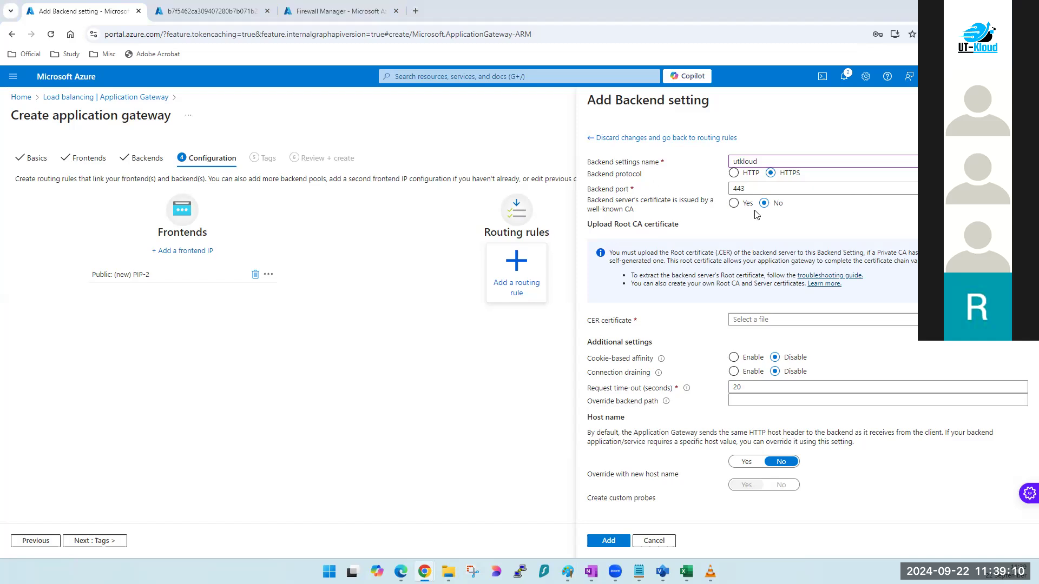
{"action": "left_click", "coordinate": [733, 174]}
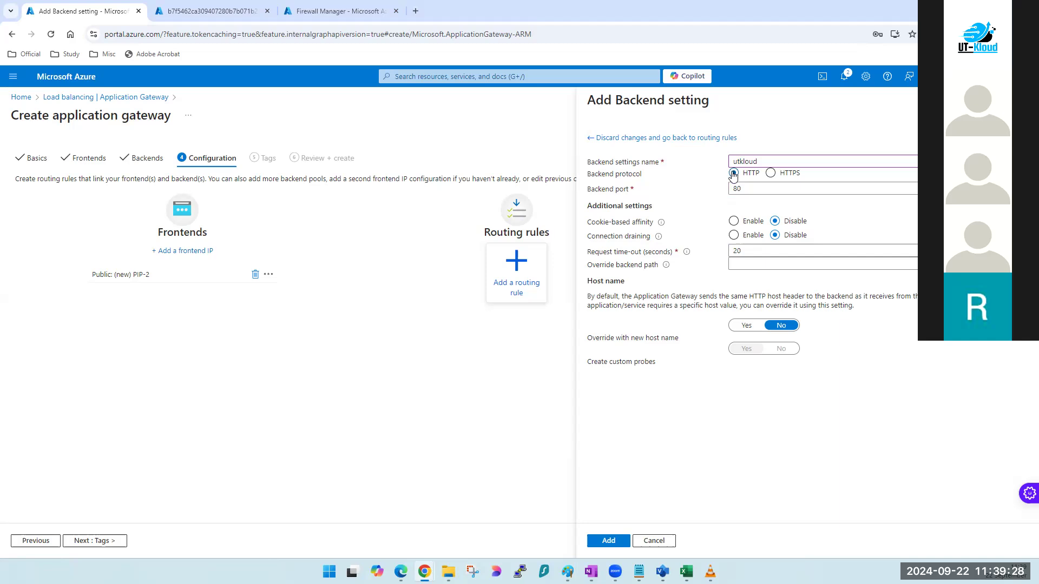
{"action": "left_click", "coordinate": [770, 174]}
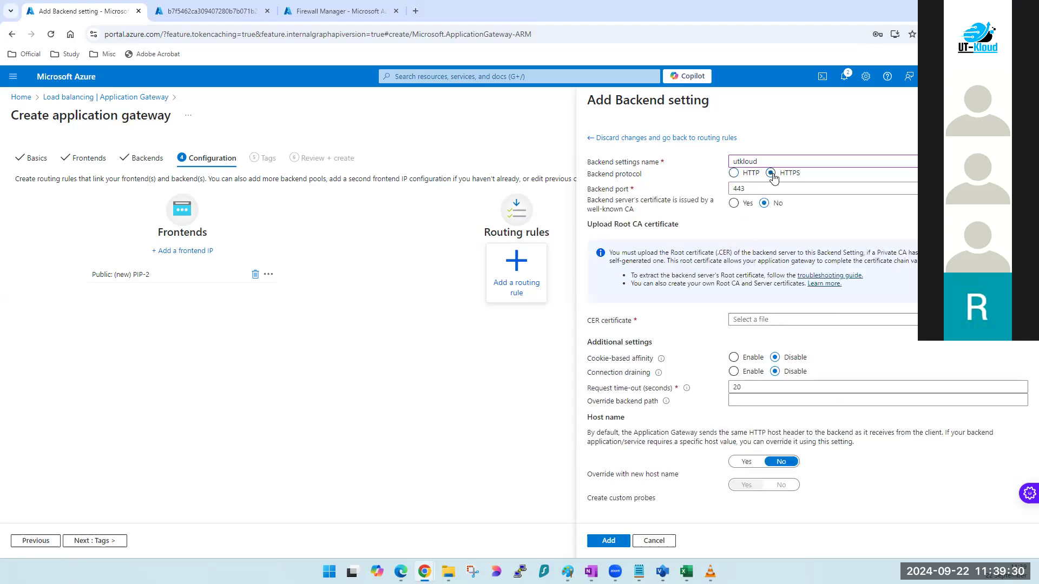
{"action": "left_click", "coordinate": [742, 177]}
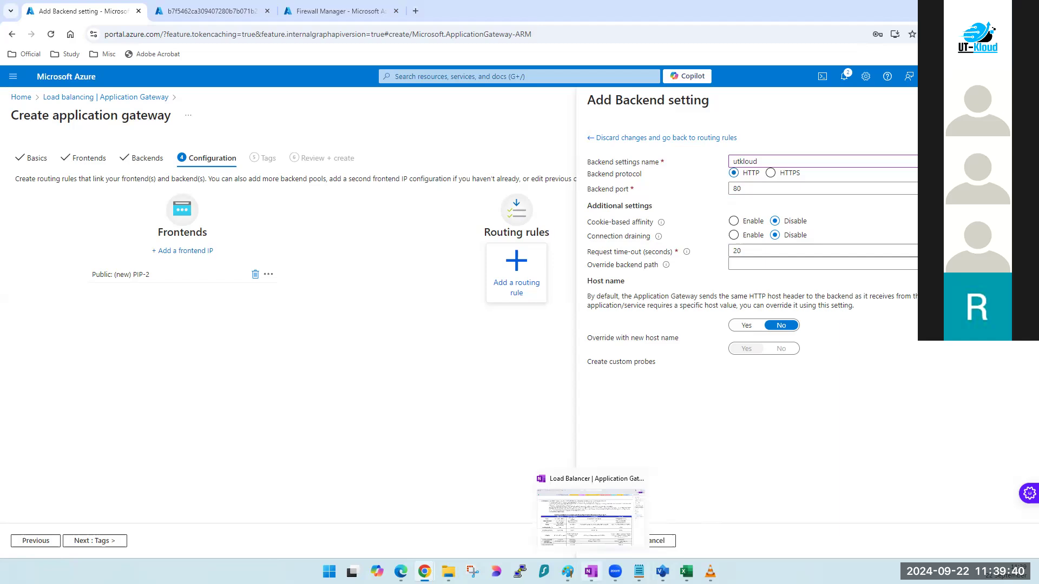
Step: Switch to the Paint diagram and draw a new client line into the lower part of the gateway with a tilted box at its end
{"action": "left_click", "coordinate": [611, 535]}
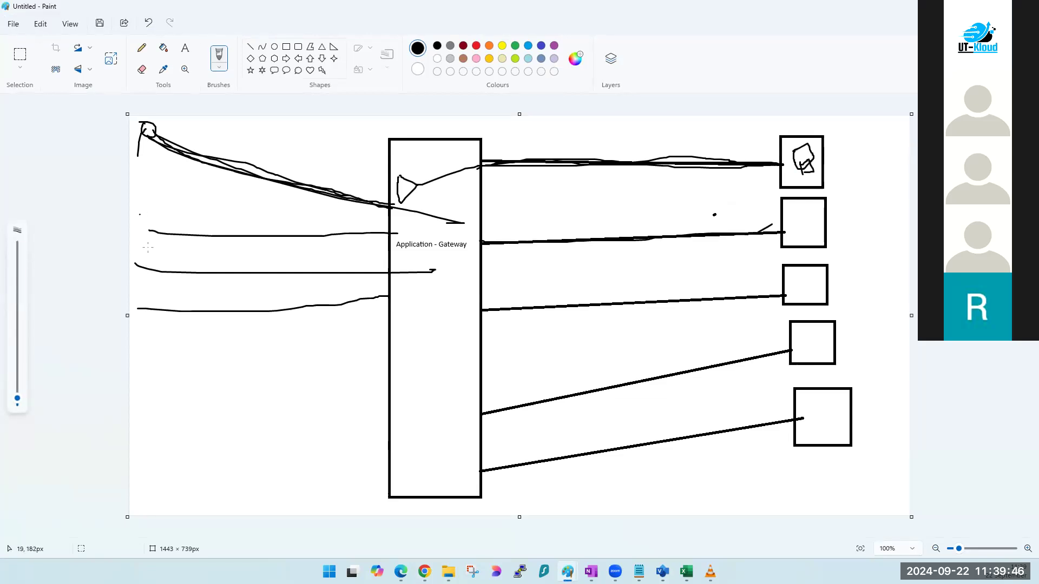
{"action": "left_click_drag", "start_coordinate": [142, 405], "coordinate": [373, 401]}
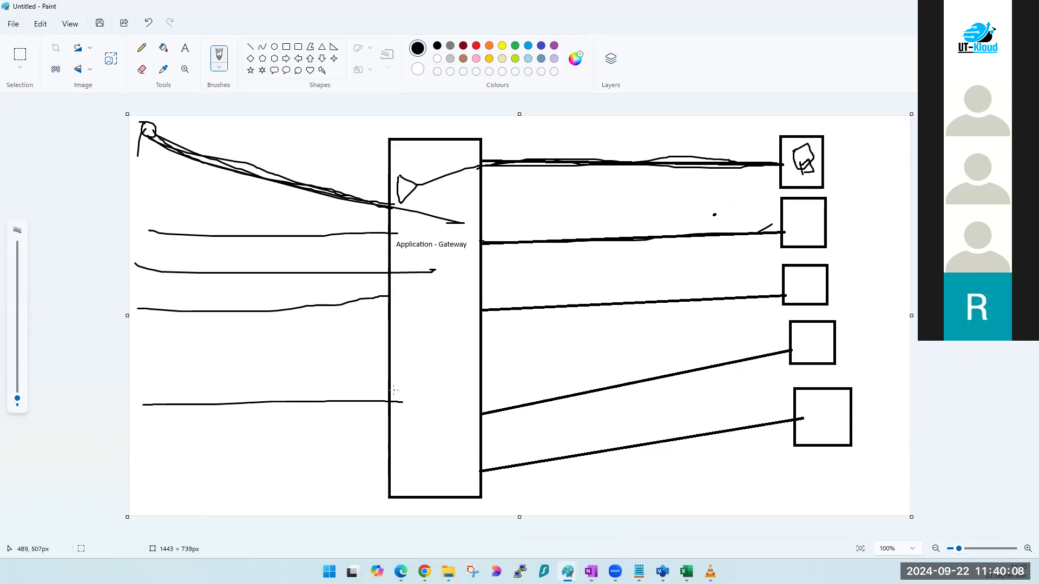
{"action": "mouse_move", "coordinate": [393, 389]}
{"action": "left_mouse_down"}
{"action": "mouse_move", "coordinate": [421, 379]}
{"action": "mouse_move", "coordinate": [442, 434]}
{"action": "mouse_move", "coordinate": [413, 439]}
{"action": "mouse_move", "coordinate": [390, 392]}
{"action": "mouse_move", "coordinate": [399, 399]}
{"action": "left_mouse_up"}
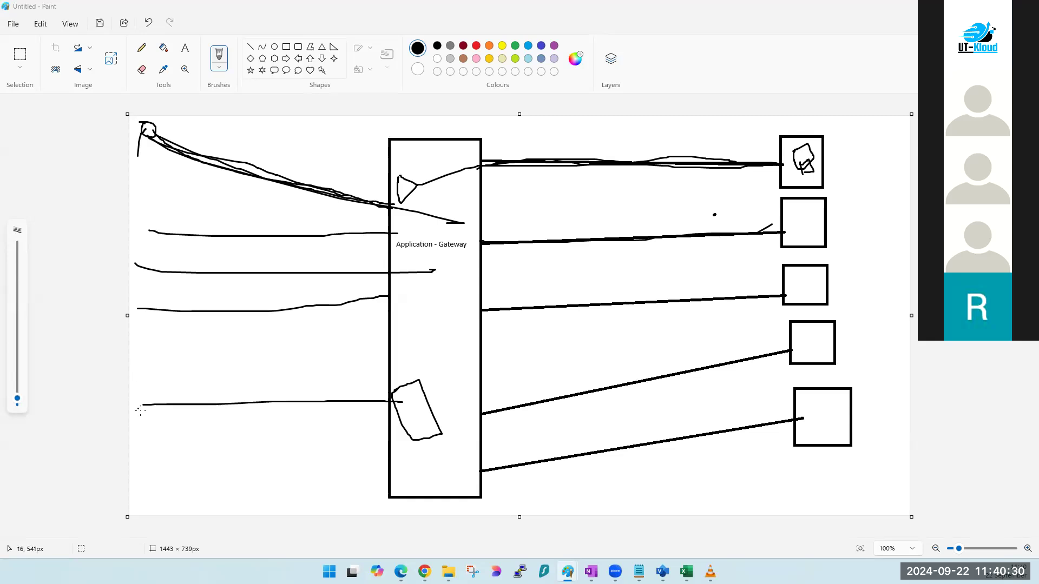
Step: Sketch a narrow rectangle and a small box at the new line's client end and a small mark inside the tilted gateway box
{"action": "left_click_drag", "start_coordinate": [144, 404], "coordinate": [139, 358]}
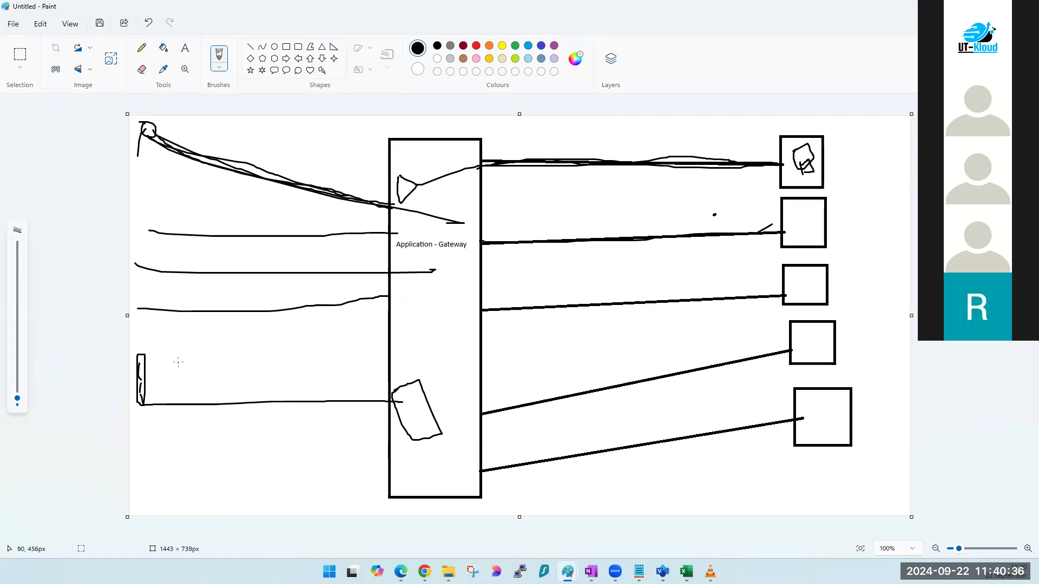
{"action": "mouse_move", "coordinate": [145, 355]}
{"action": "left_mouse_down"}
{"action": "mouse_move", "coordinate": [177, 322]}
{"action": "mouse_move", "coordinate": [189, 345]}
{"action": "mouse_move", "coordinate": [144, 359]}
{"action": "left_mouse_up"}
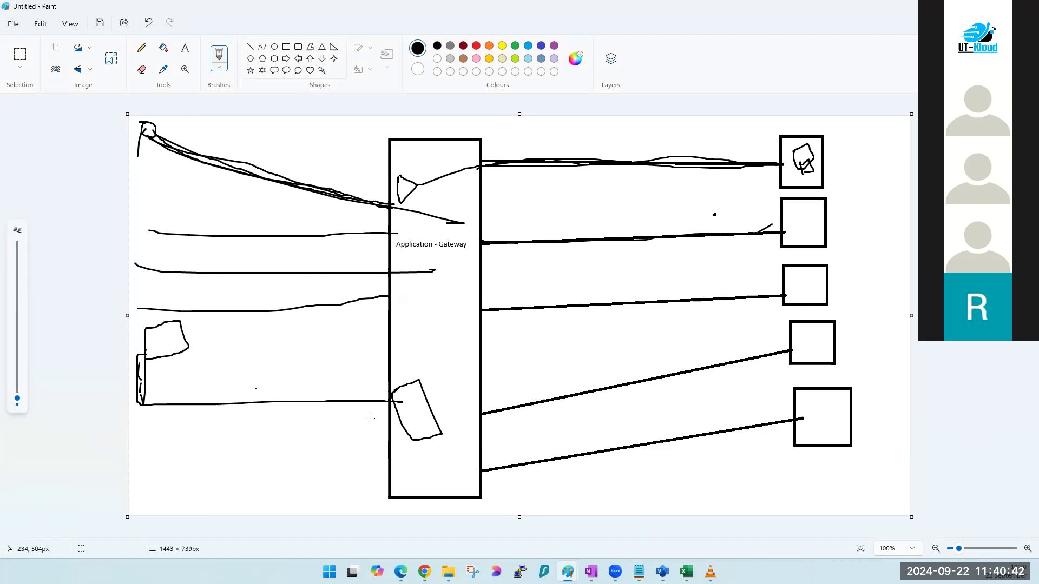
{"action": "left_click_drag", "start_coordinate": [402, 397], "coordinate": [407, 398]}
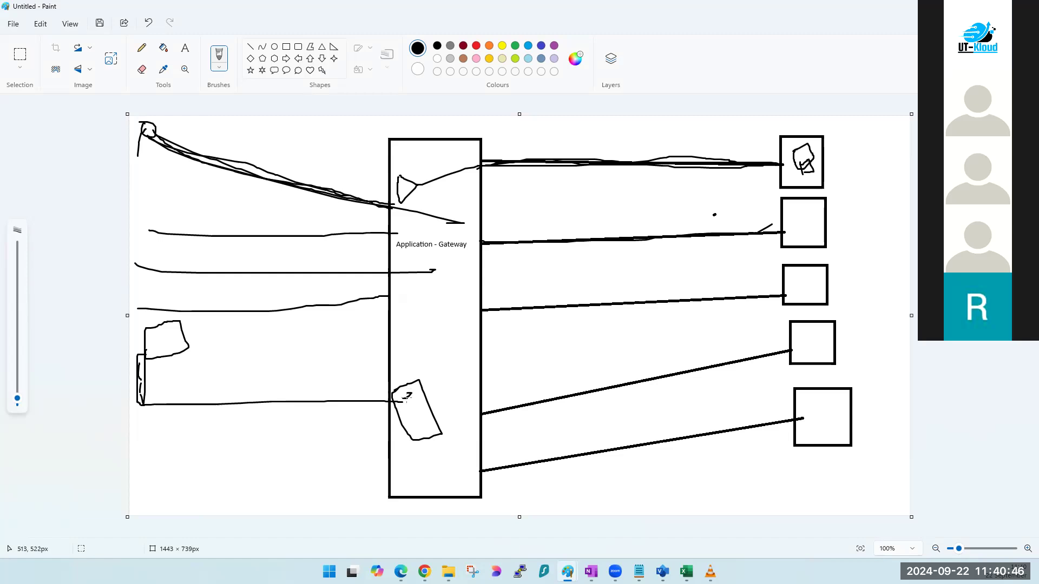